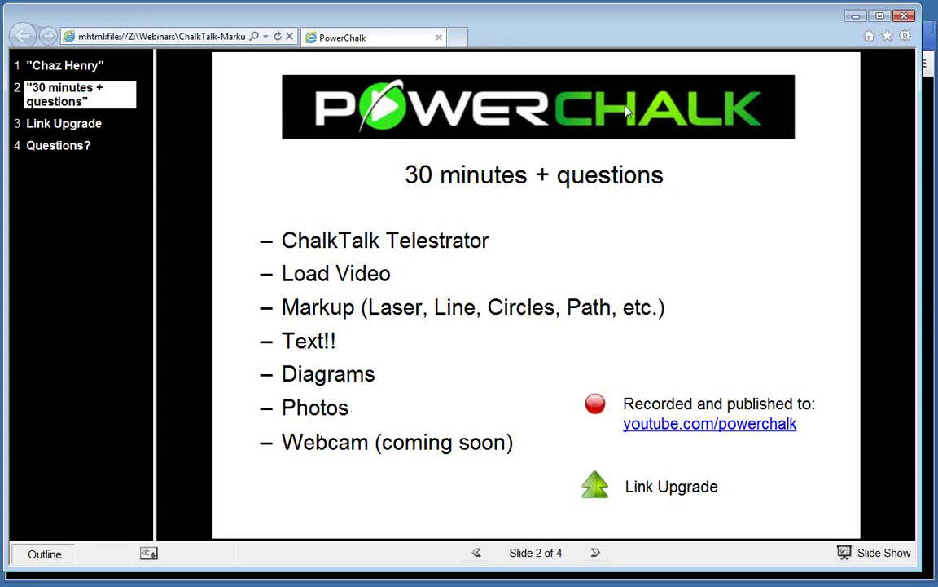
Switch to the PowerChalk browser window, close the webinar countdown page, and open the baseball pitch video from 11 Nov 2012 in ChalkTalk
key("alt+Tab")
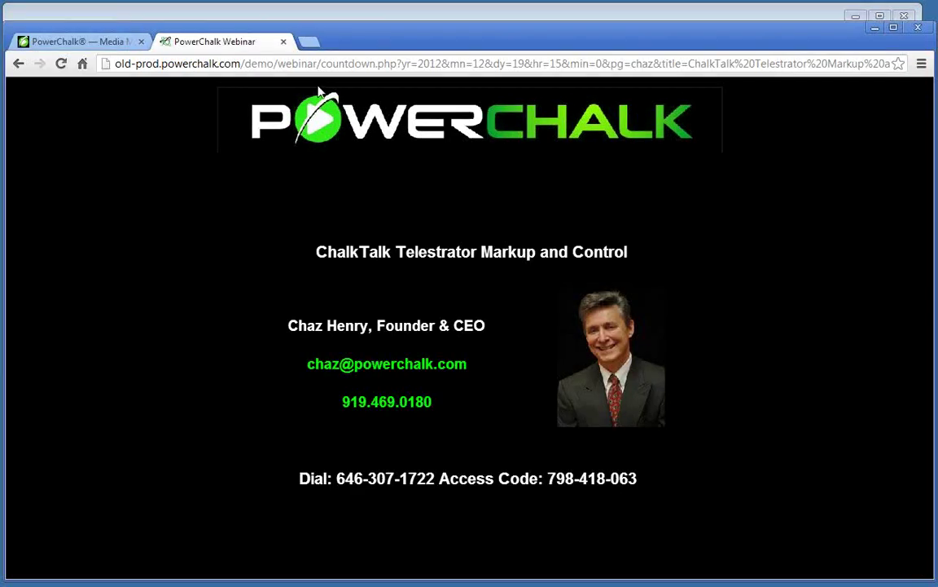
left_click(283, 42)
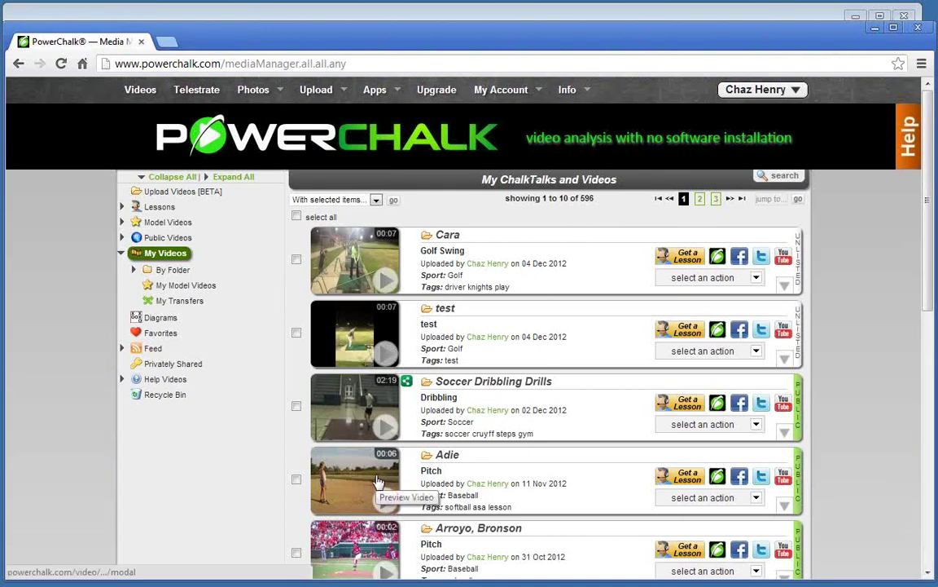
left_click(715, 497)
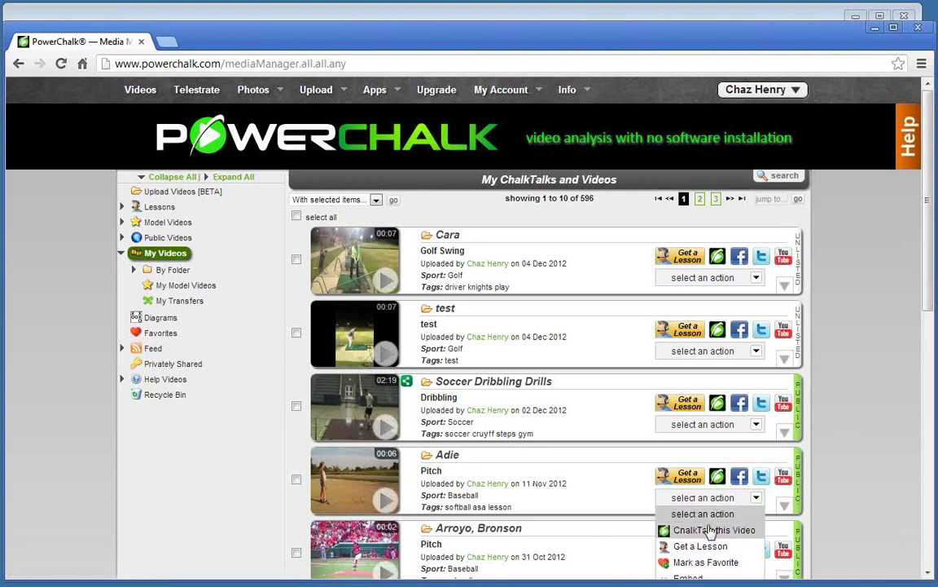
left_click(710, 531)
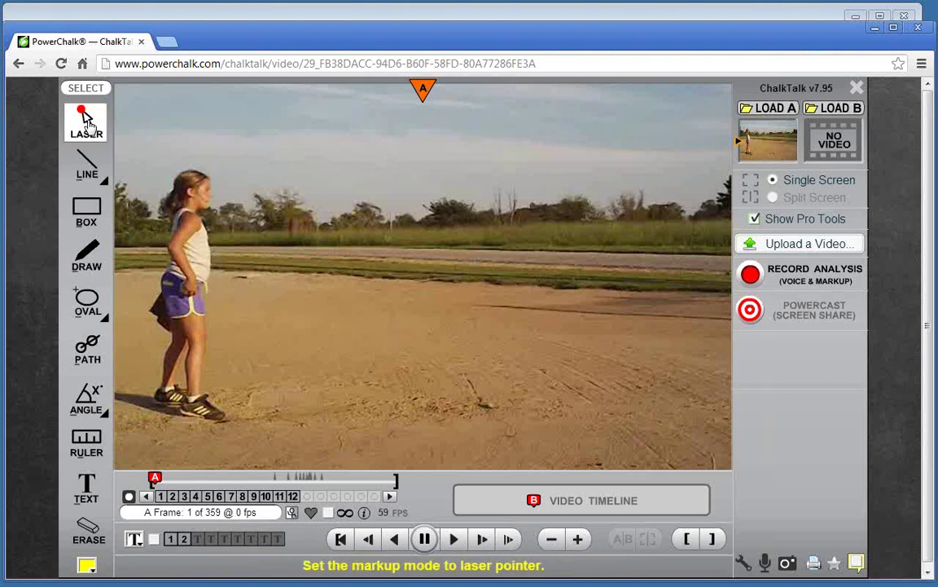
Use the laser pointer to point out the girl's front shoe in the video frame
left_click(88, 121)
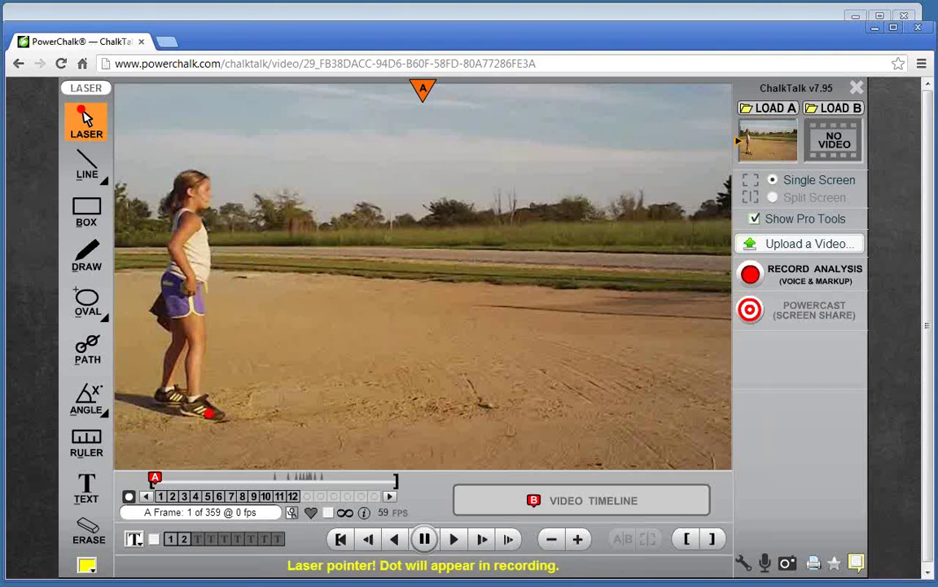
left_click(86, 122)
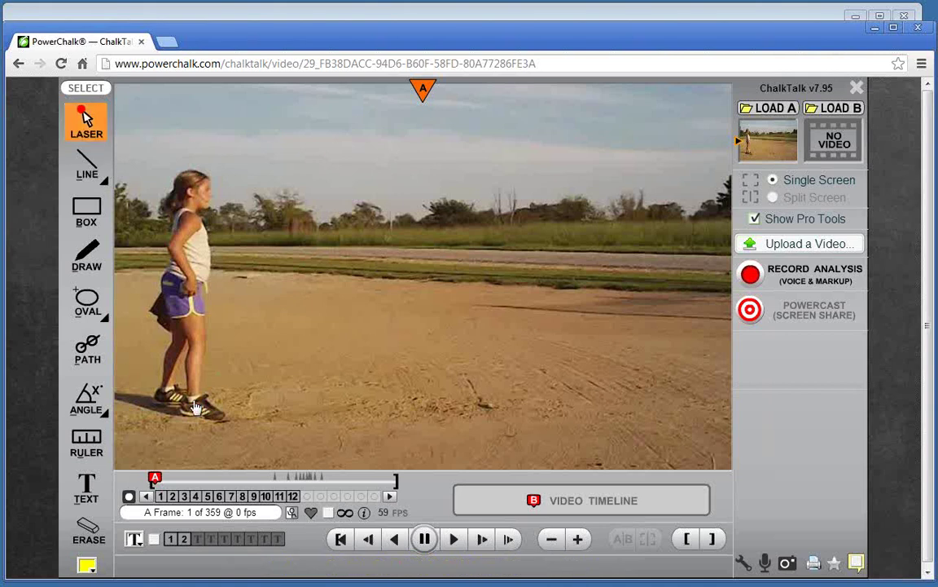
left_click(181, 367)
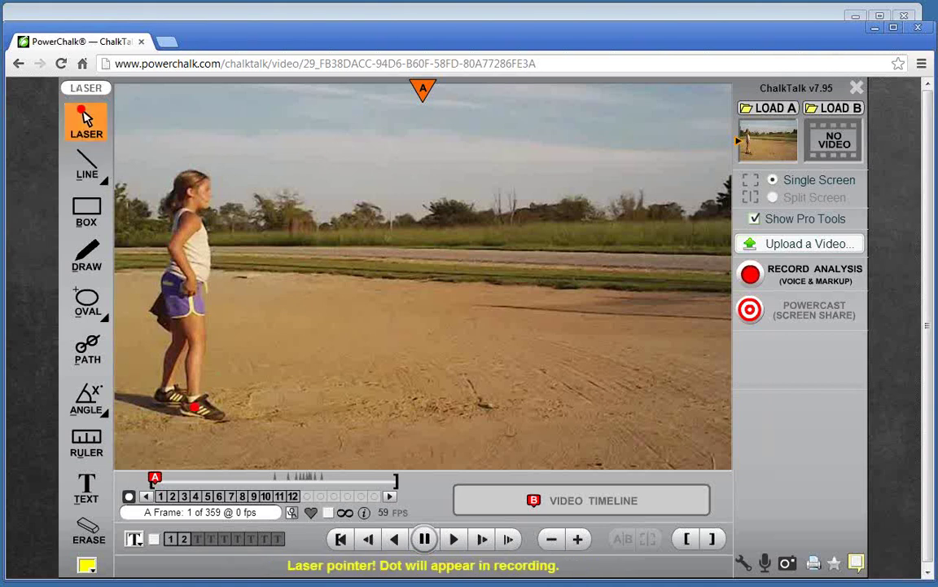
left_click_drag(194, 405, 214, 401)
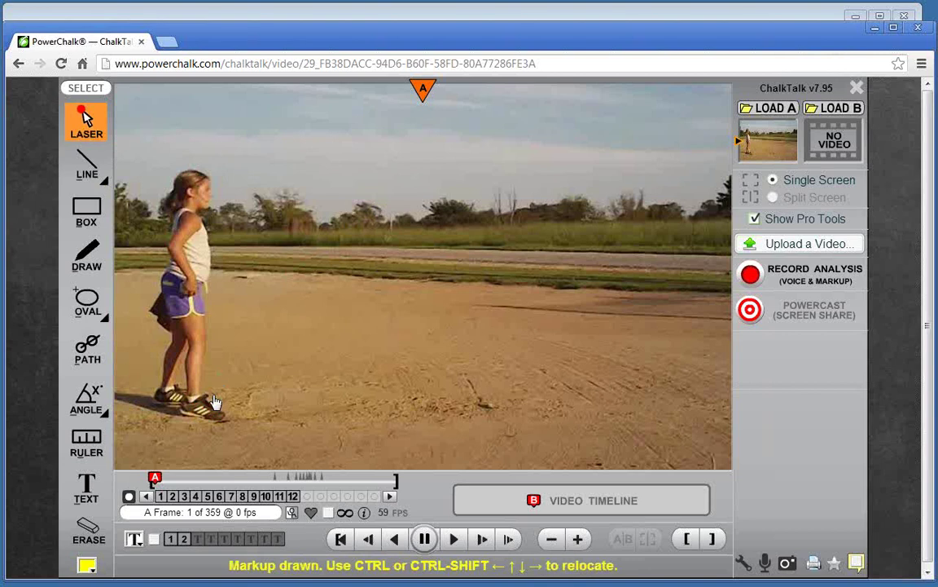
Outline the girl's front shoe with a freehand yellow loop, and erase that last markup
left_click(86, 254)
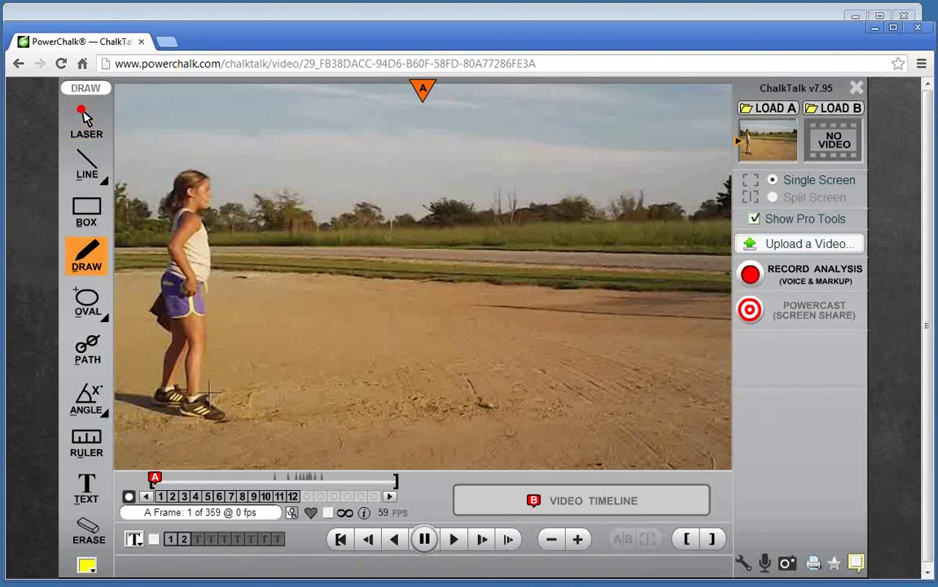
mouse_move(210, 394)
left_mouse_down()
mouse_move(175, 395)
mouse_move(173, 414)
mouse_move(208, 424)
mouse_move(229, 407)
left_mouse_up()
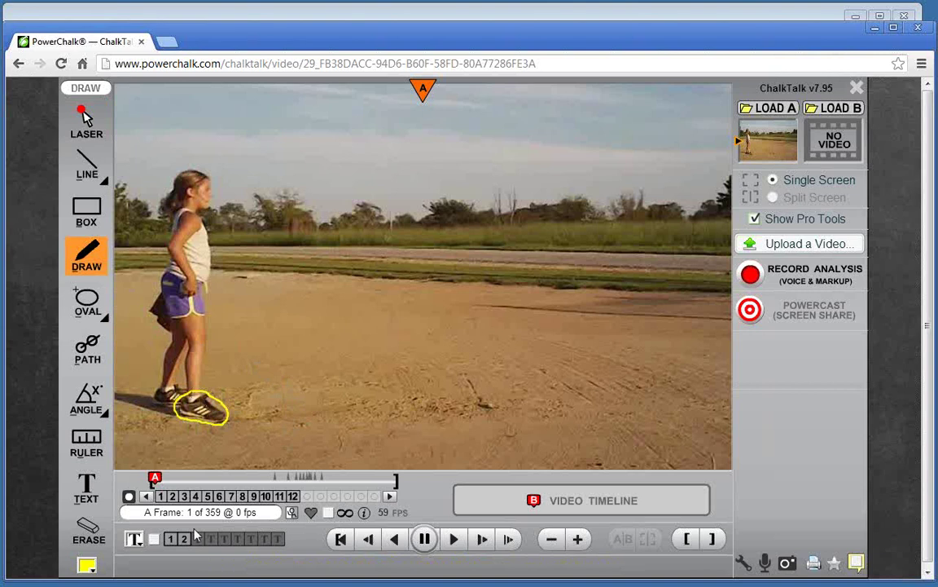
left_click(91, 531)
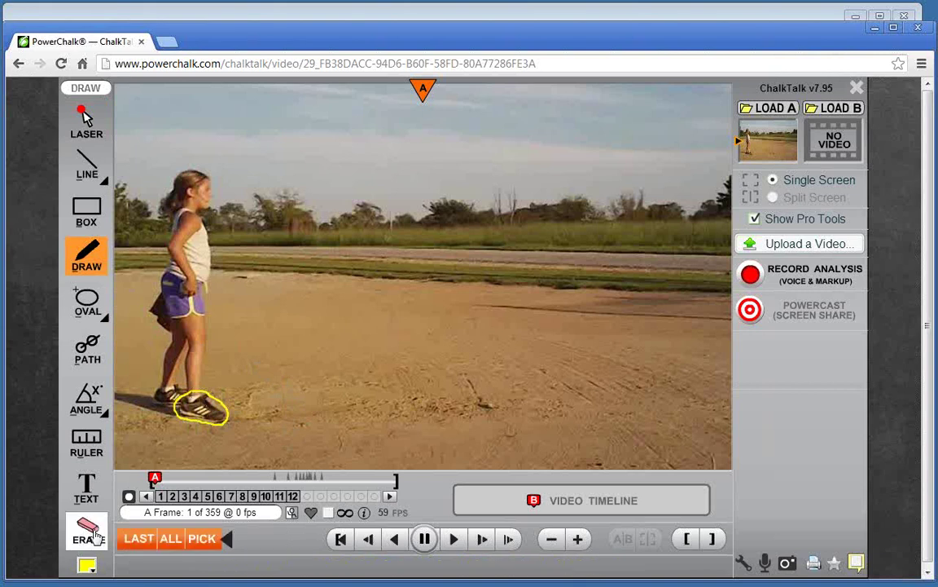
left_click(137, 540)
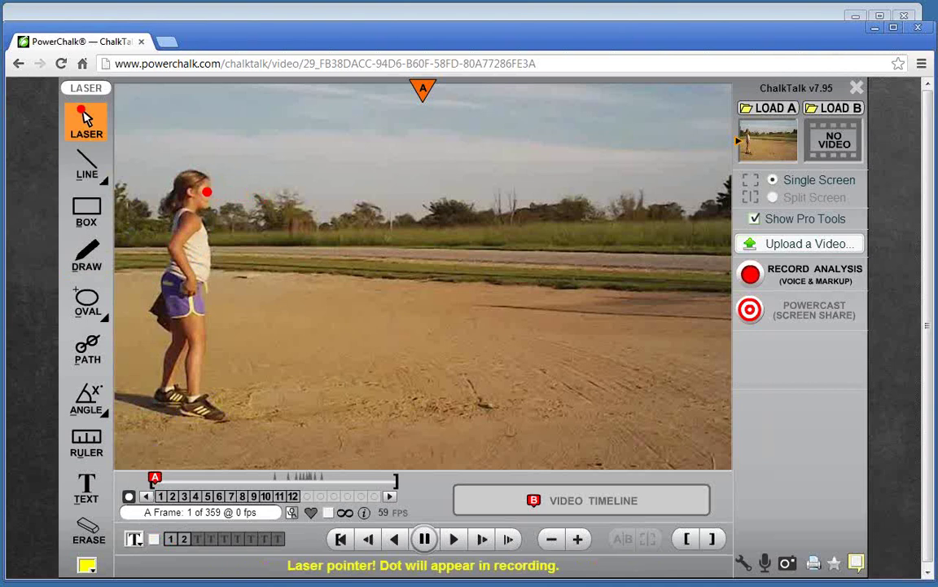
Point the laser at the girl's face, and draw an arrow from her eyes across the field along her line of sight
left_click(207, 194)
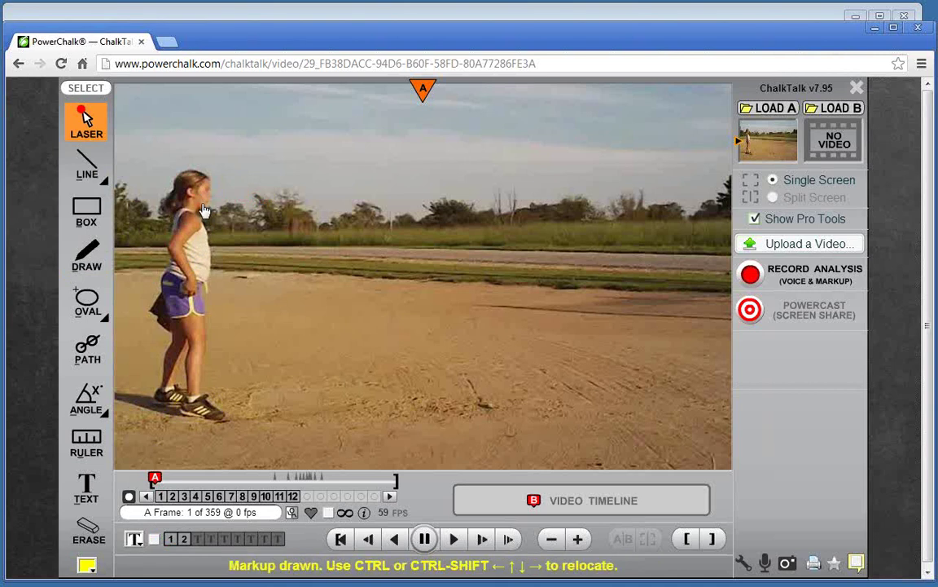
left_click(105, 185)
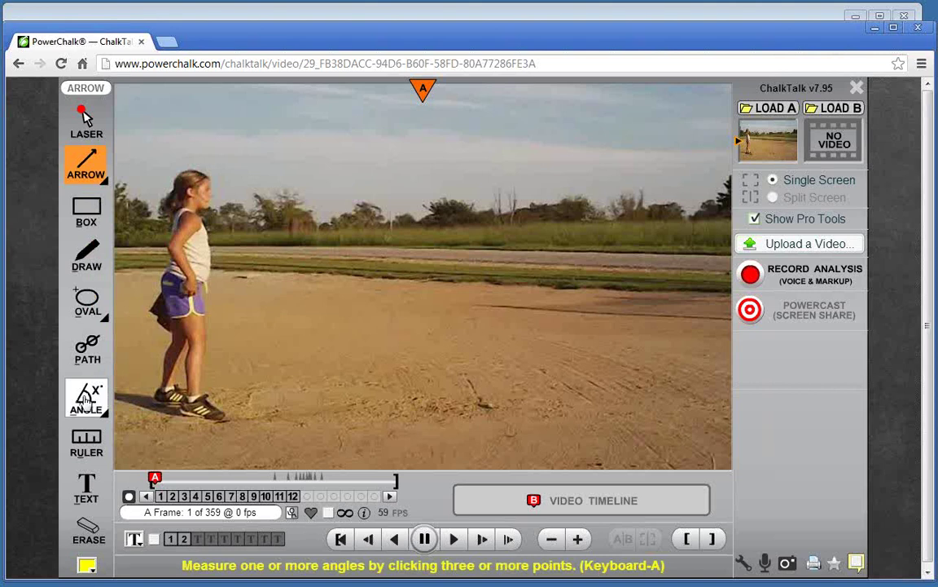
left_click(105, 186)
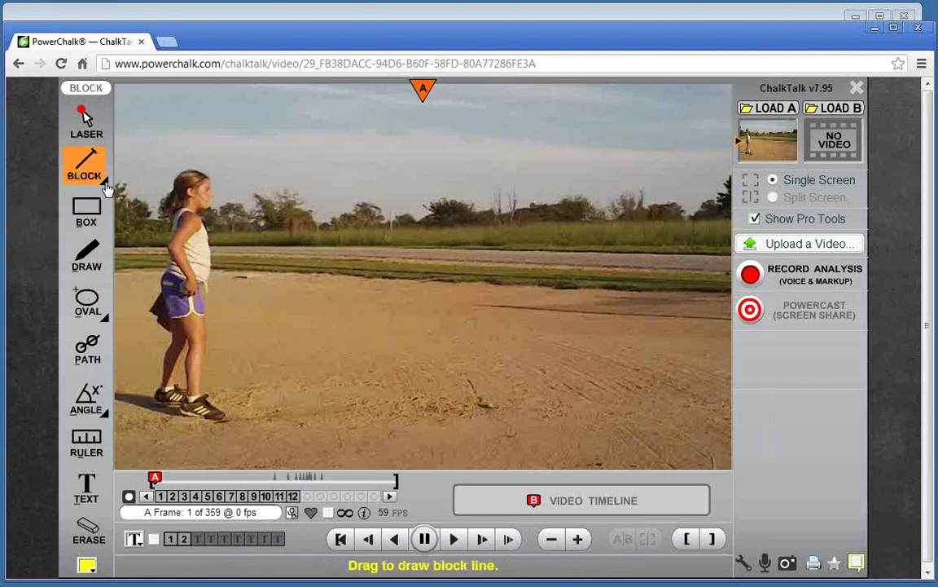
left_click(106, 186)
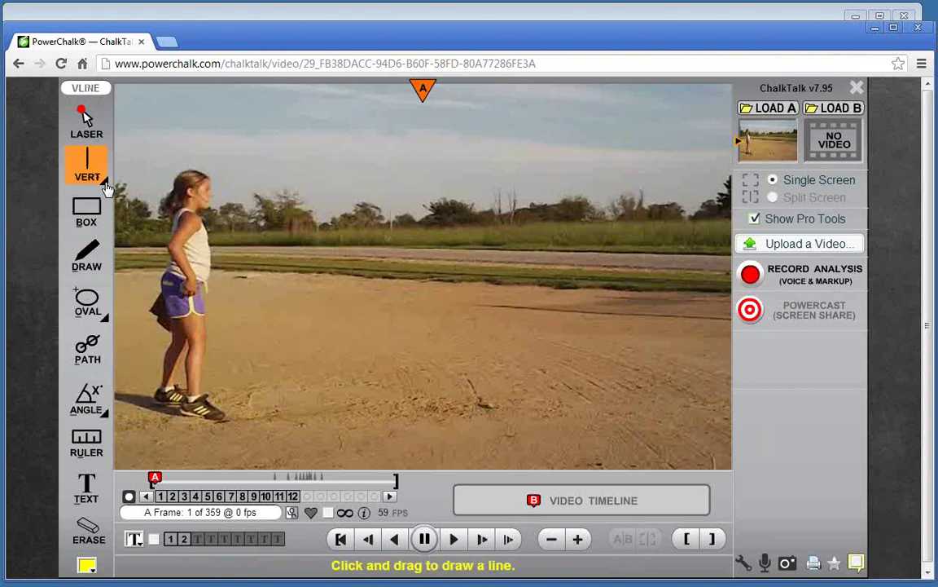
left_click(105, 185)
left_click(105, 186)
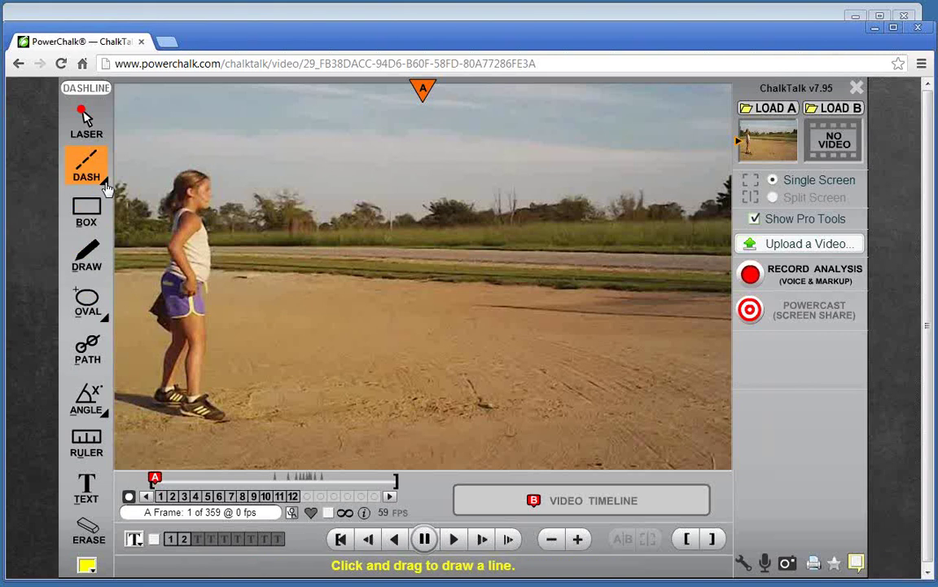
left_click(105, 185)
left_click(105, 186)
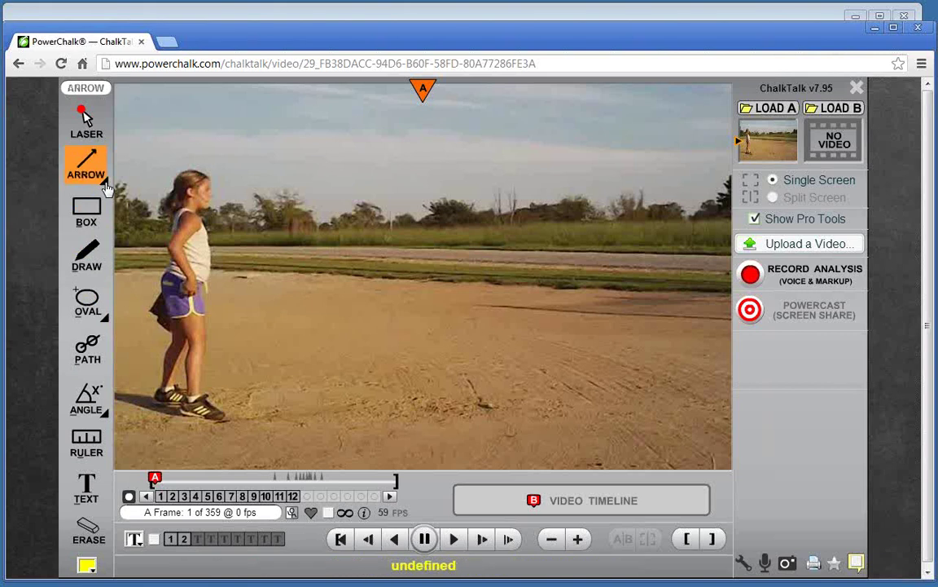
left_click_drag(211, 193, 642, 227)
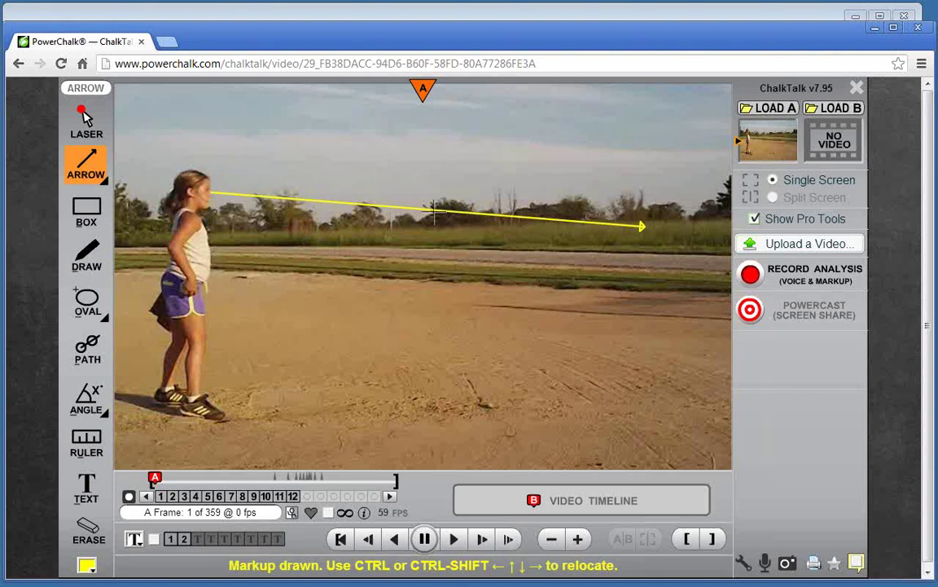
Draw a block-ended line from the girl's face across the field, sloping just below the arrow
left_click(105, 186)
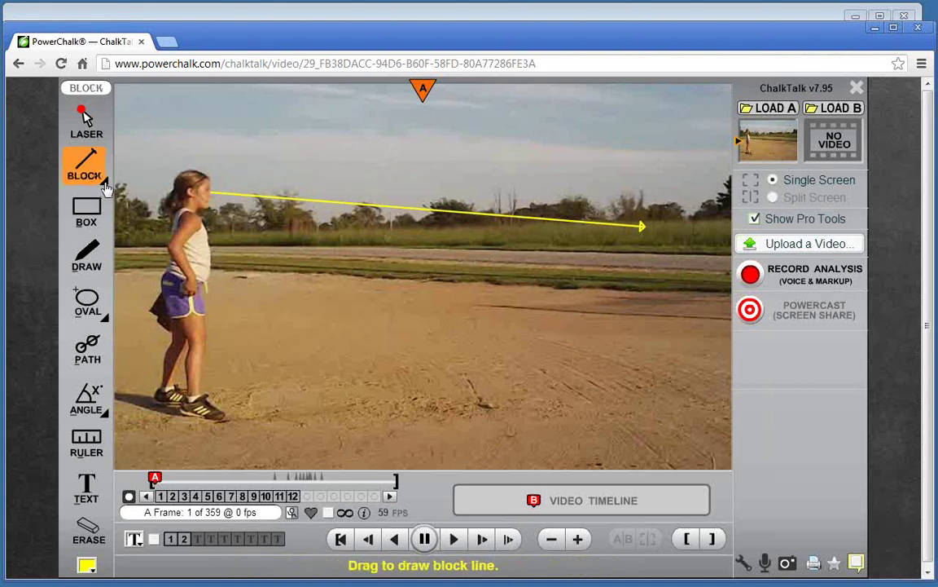
left_click(88, 172)
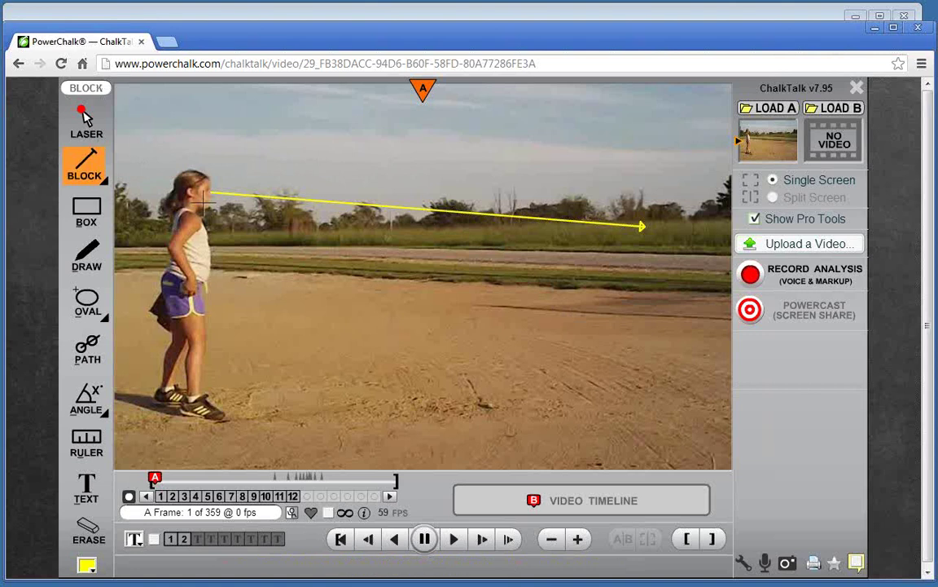
mouse_move(210, 192)
left_mouse_down()
mouse_move(425, 244)
mouse_move(651, 259)
mouse_move(642, 252)
left_mouse_up()
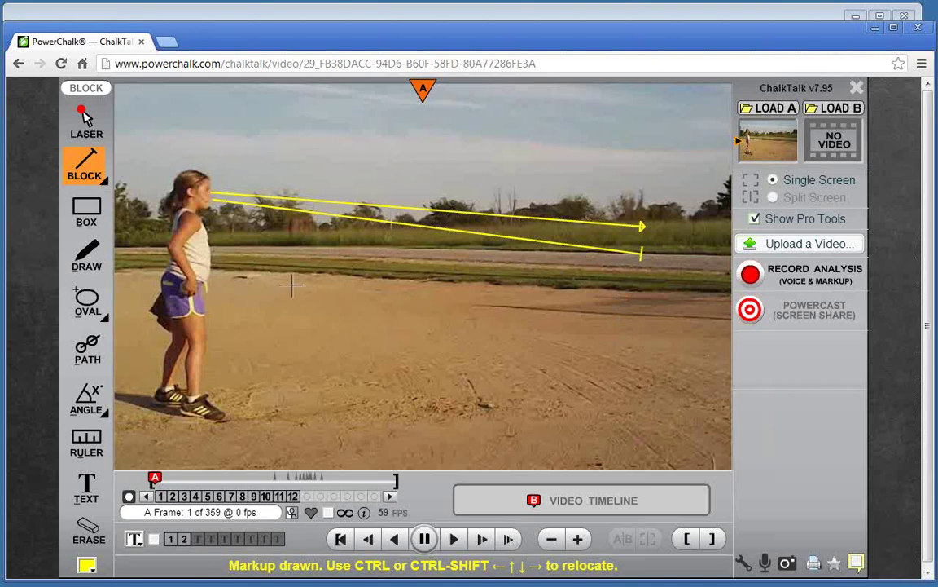
Draw vertical lines in front of the girl, along her back, and along the front of her body down to her shoes
left_click(104, 186)
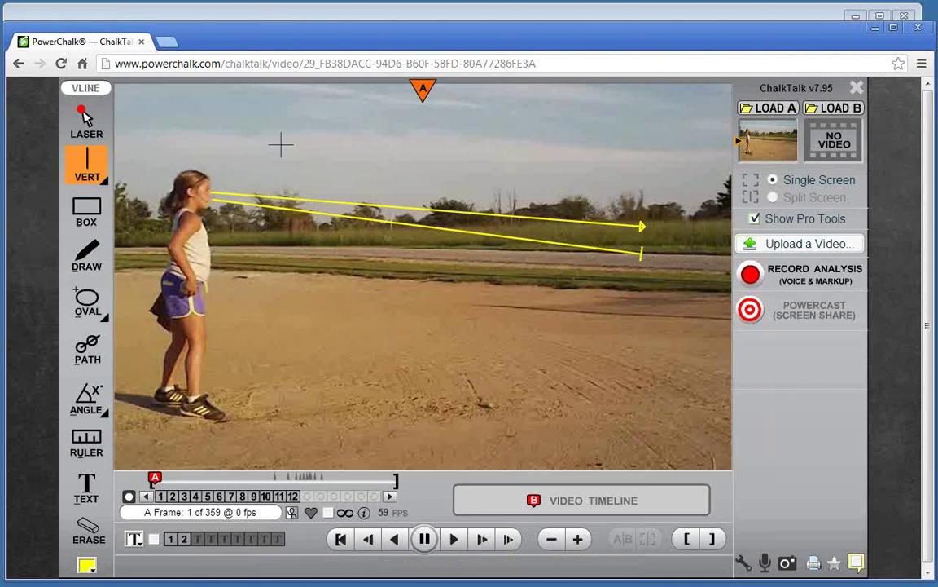
left_click_drag(281, 145, 592, 404)
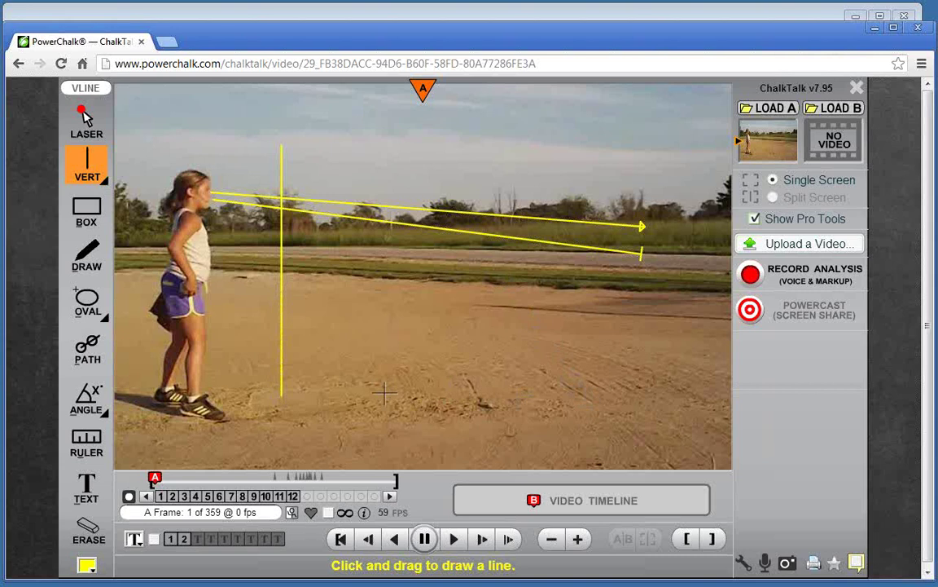
mouse_move(252, 398)
left_mouse_down()
mouse_move(181, 435)
mouse_move(183, 380)
mouse_move(237, 356)
mouse_move(239, 383)
left_mouse_up()
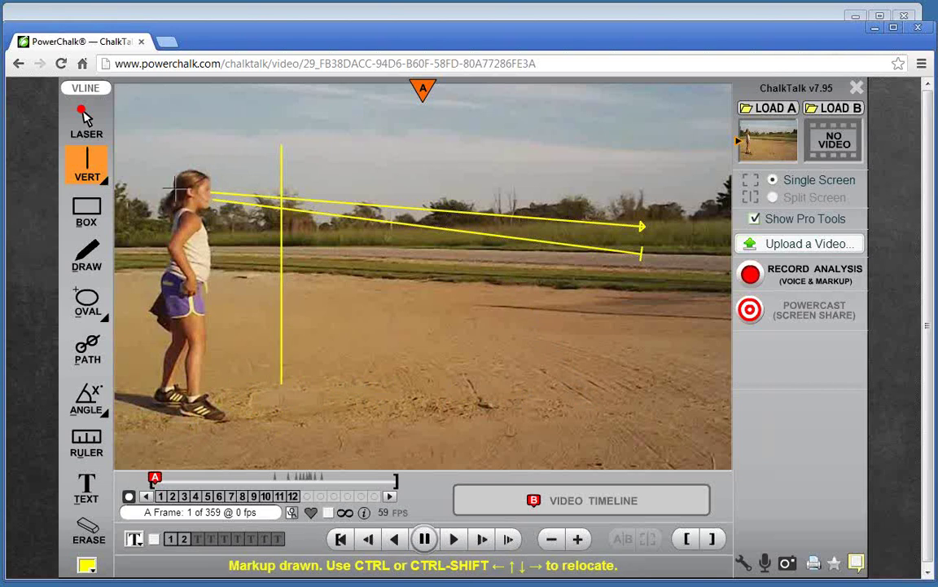
mouse_move(168, 180)
left_mouse_down()
mouse_move(171, 399)
mouse_move(208, 273)
mouse_move(216, 157)
left_mouse_up()
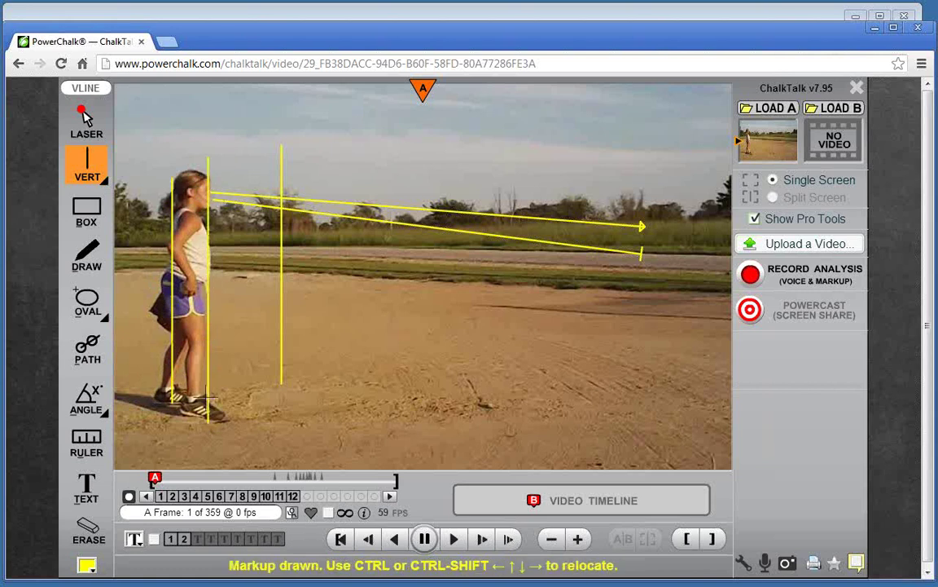
Switch the line tool to the dashed type and erase all markup from the frame
left_click(107, 186)
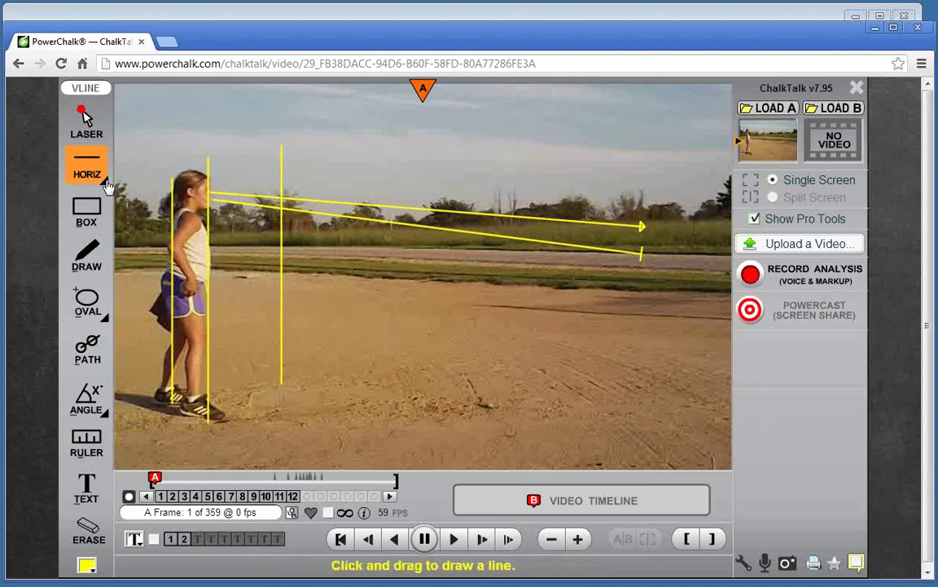
left_click(107, 186)
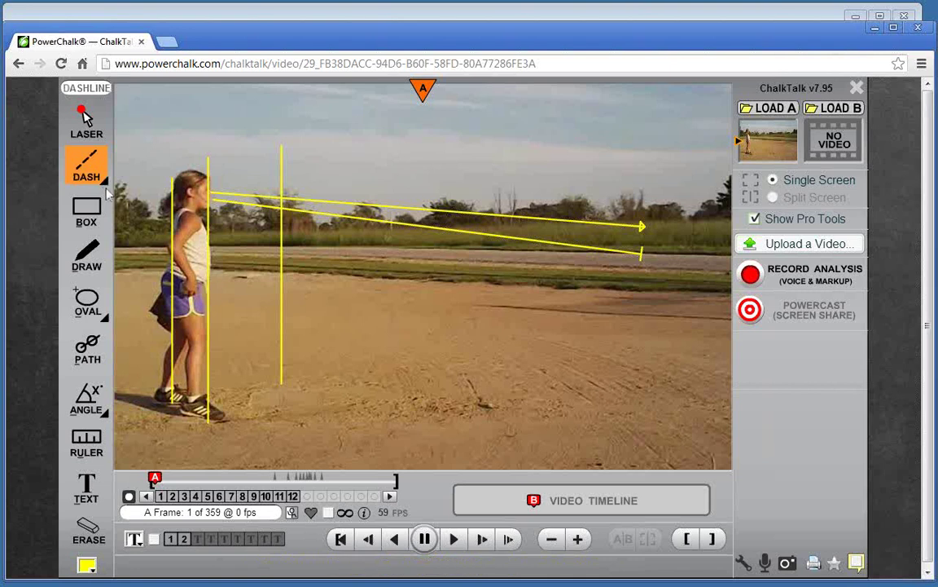
mouse_move(87, 531)
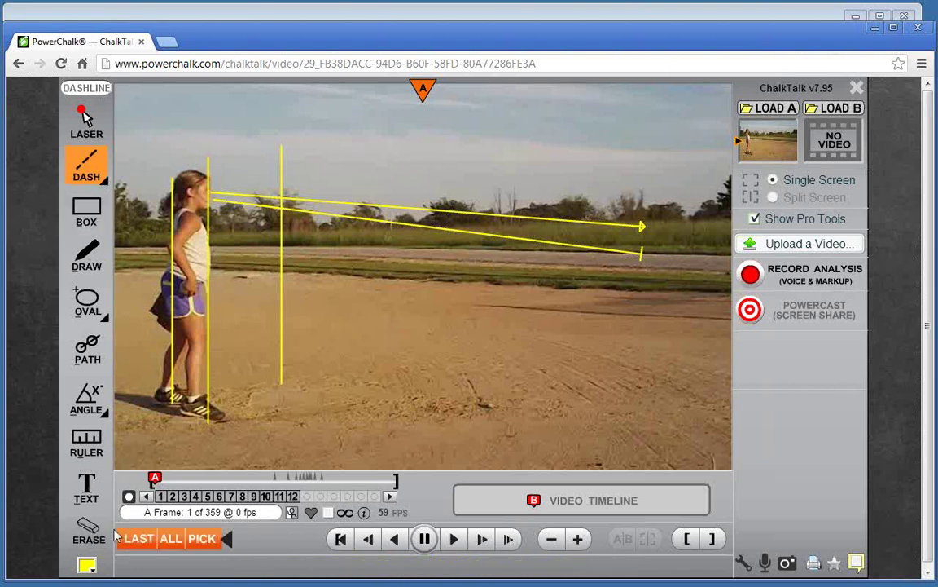
left_click(178, 541)
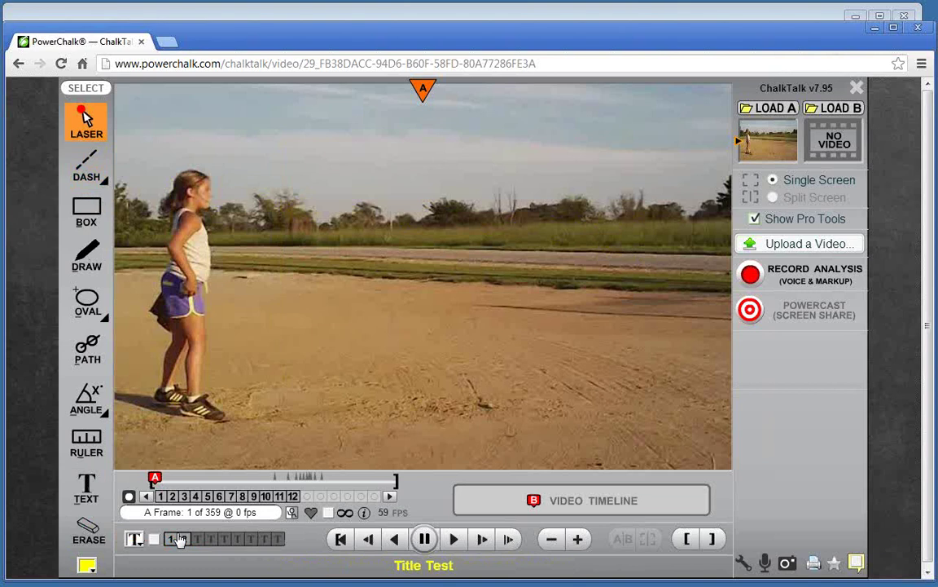
Draw a box around the girl's head and a large one over the field in front of her, and erase all markup
left_click(86, 213)
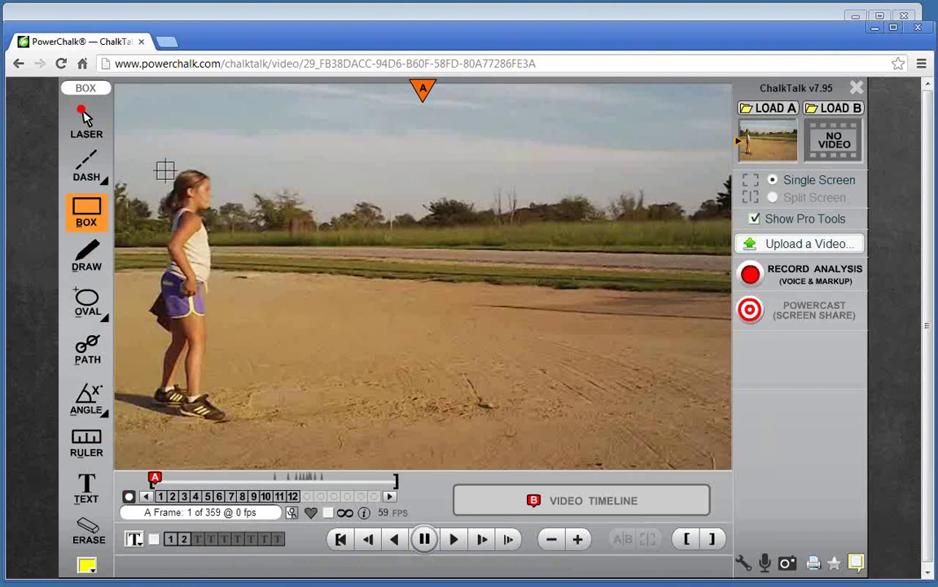
left_click_drag(170, 166, 215, 215)
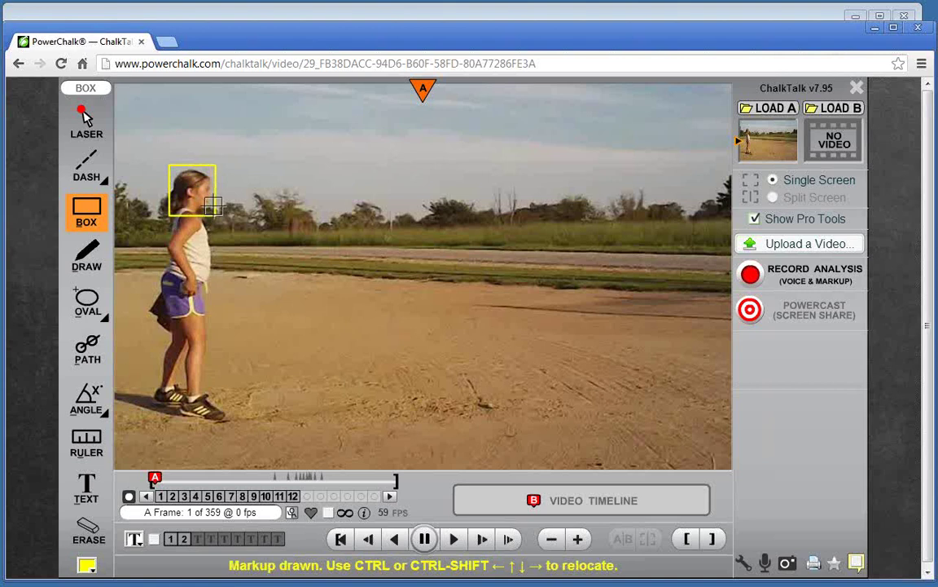
left_click(268, 158)
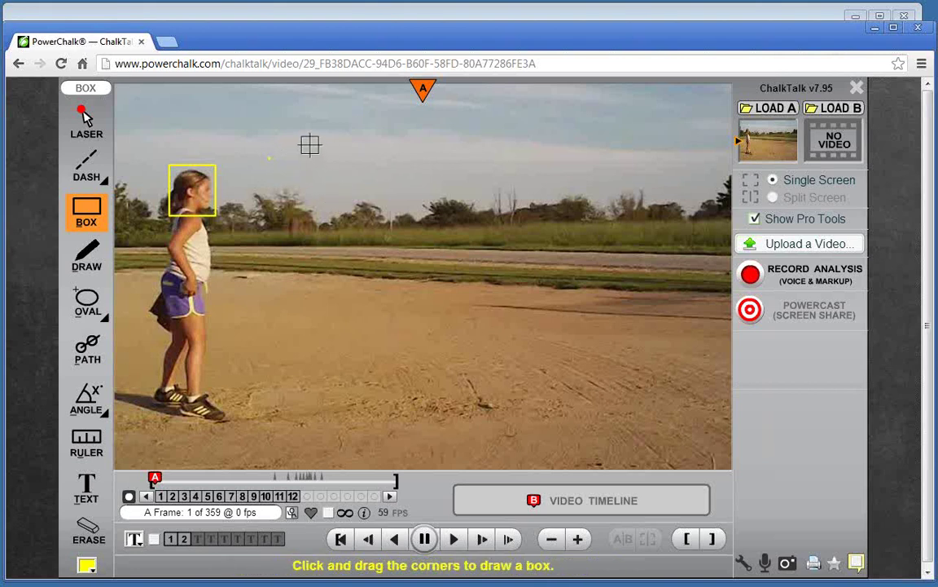
mouse_move(310, 145)
left_mouse_down()
mouse_move(404, 238)
mouse_move(536, 404)
mouse_move(532, 430)
left_mouse_up()
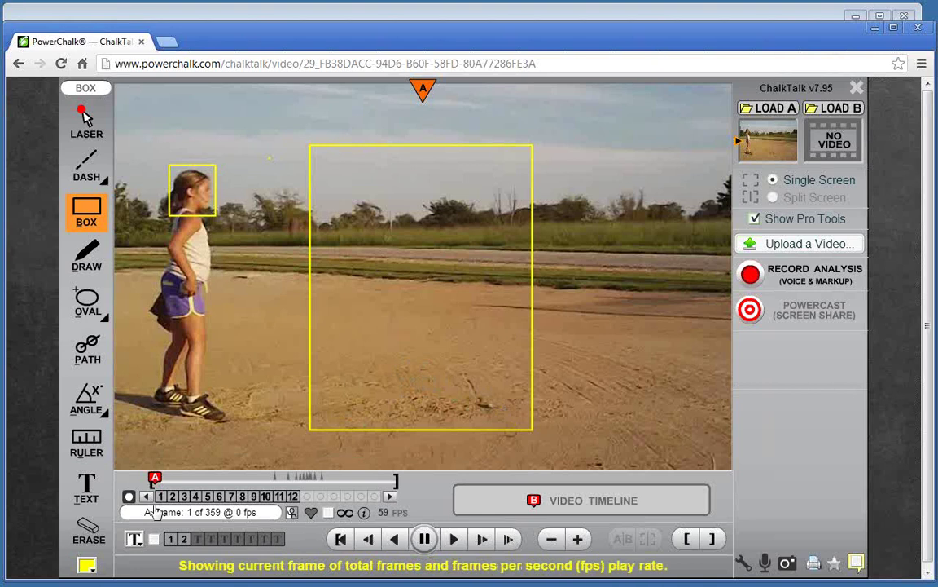
left_click(88, 530)
left_click(167, 540)
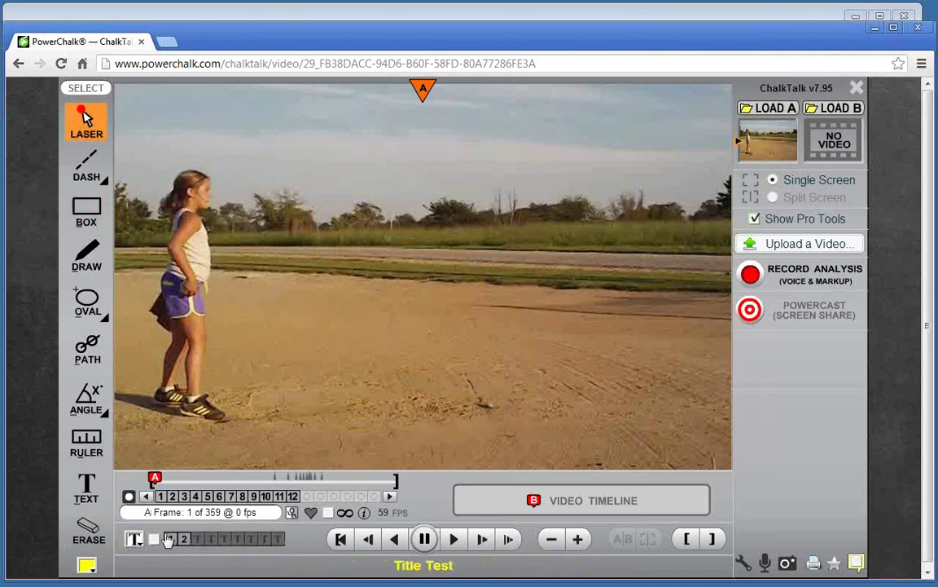
Handwrite the word "text" in the sky with the freehand tool, and circle the girl's hand and head
left_click(90, 255)
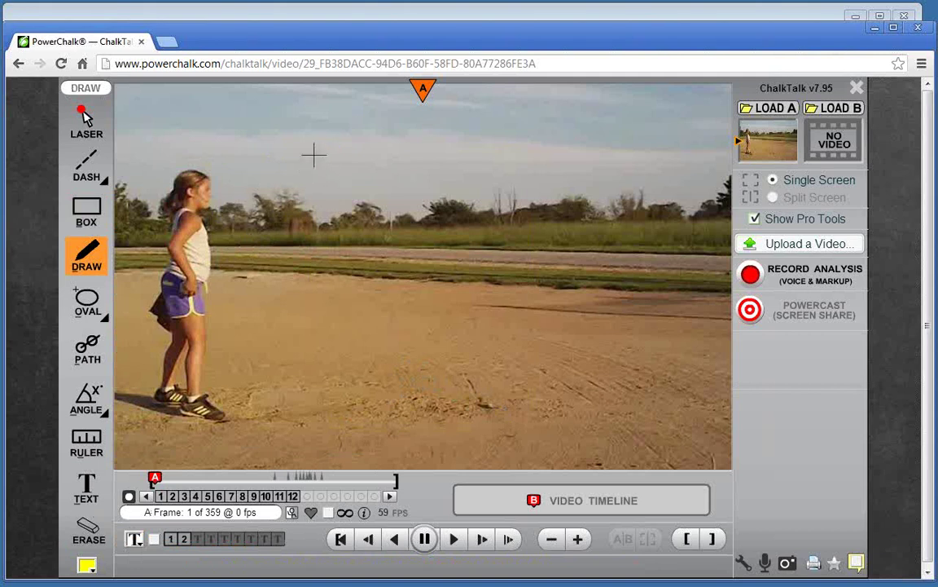
mouse_move(314, 155)
left_mouse_down()
mouse_move(345, 185)
mouse_move(336, 185)
mouse_move(418, 194)
left_mouse_up()
mouse_move(348, 174)
left_mouse_down()
mouse_move(326, 195)
mouse_move(325, 173)
mouse_move(338, 174)
left_mouse_up()
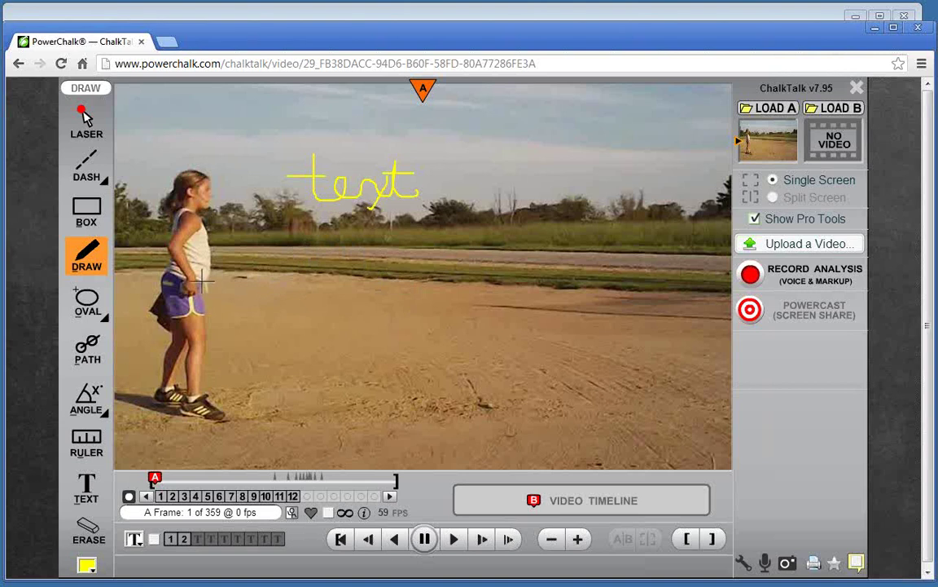
mouse_move(203, 280)
left_mouse_down()
mouse_move(176, 281)
mouse_move(205, 293)
mouse_move(196, 311)
left_mouse_up()
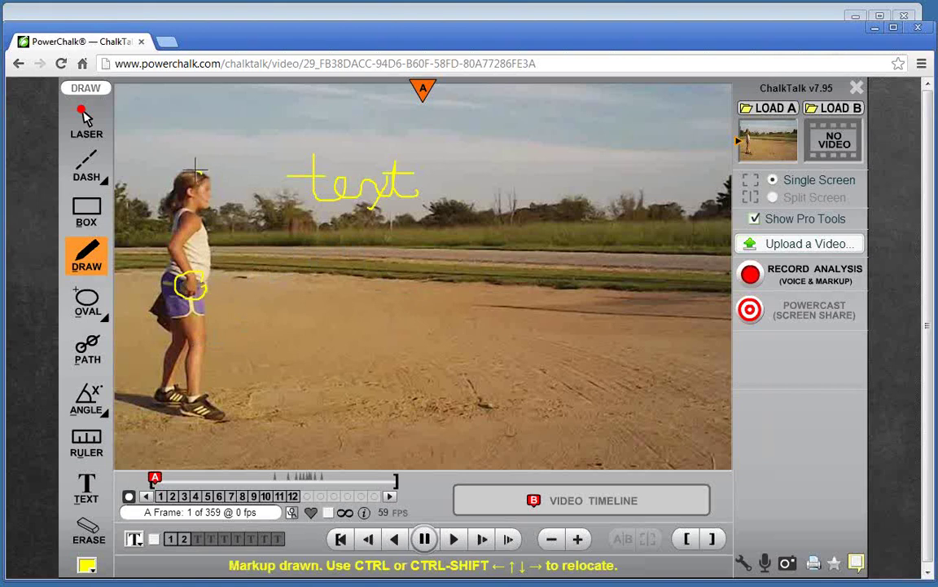
mouse_move(196, 173)
left_mouse_down()
mouse_move(174, 186)
mouse_move(192, 209)
mouse_move(214, 173)
mouse_move(195, 169)
left_mouse_up()
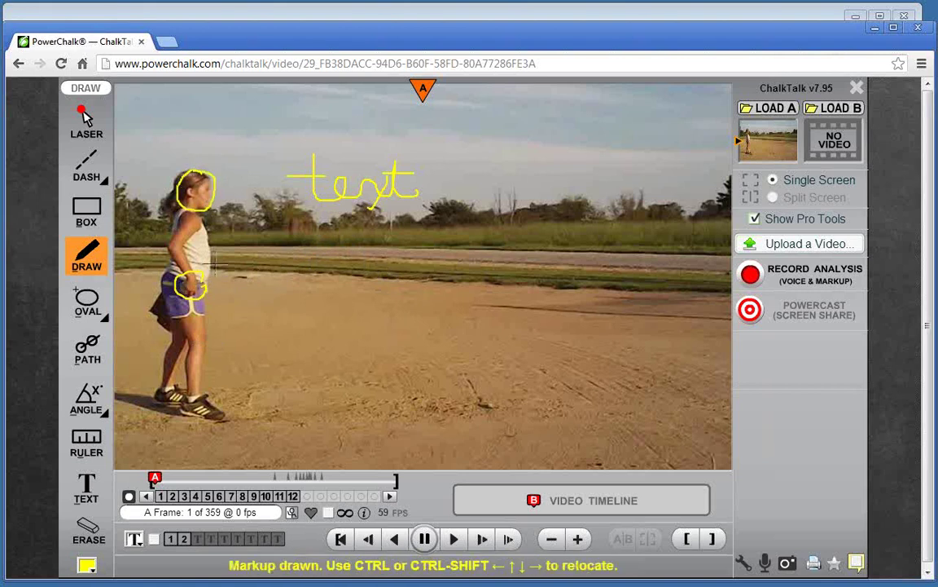
Draw a freehand arrow from the girl's torso across the field and a block-ended line over the dirt, and erase all markup
mouse_move(204, 244)
left_mouse_down()
mouse_move(476, 280)
mouse_move(444, 273)
mouse_move(436, 294)
left_mouse_up()
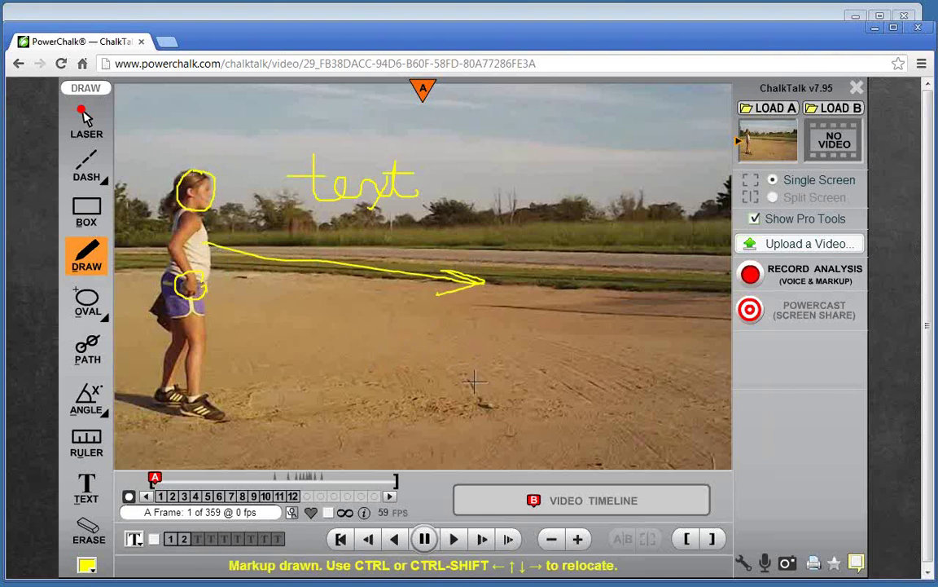
mouse_move(475, 381)
left_mouse_down()
mouse_move(603, 289)
mouse_move(624, 292)
mouse_move(610, 269)
left_mouse_up()
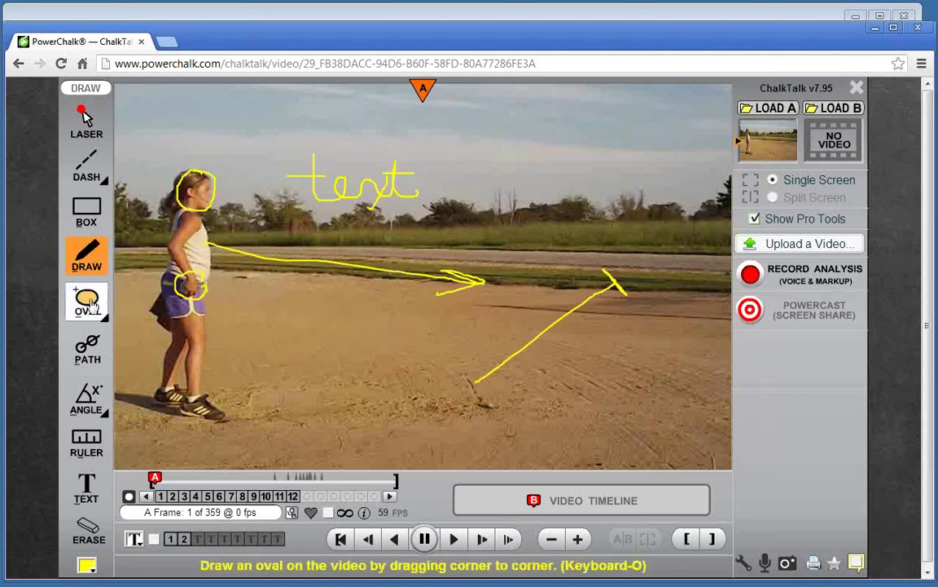
mouse_move(88, 530)
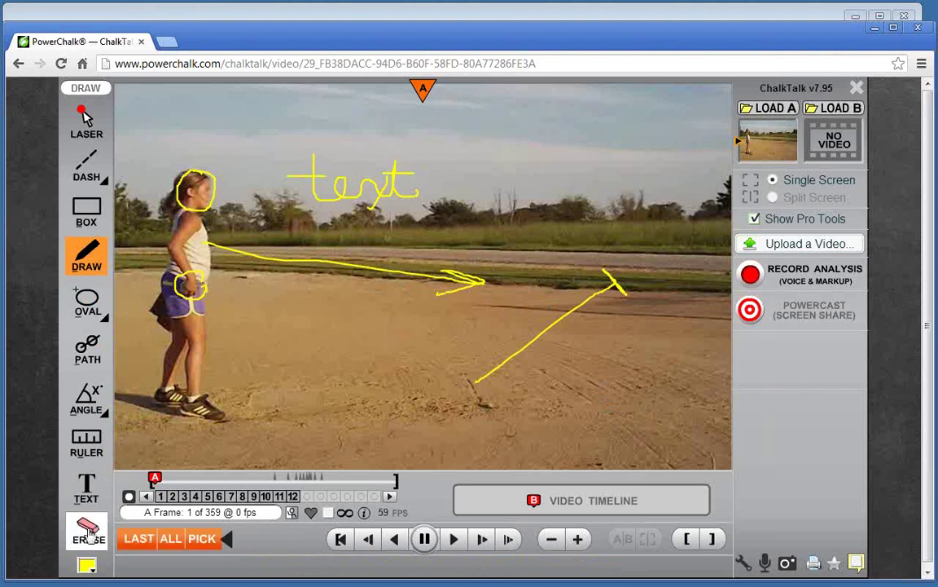
left_click(170, 539)
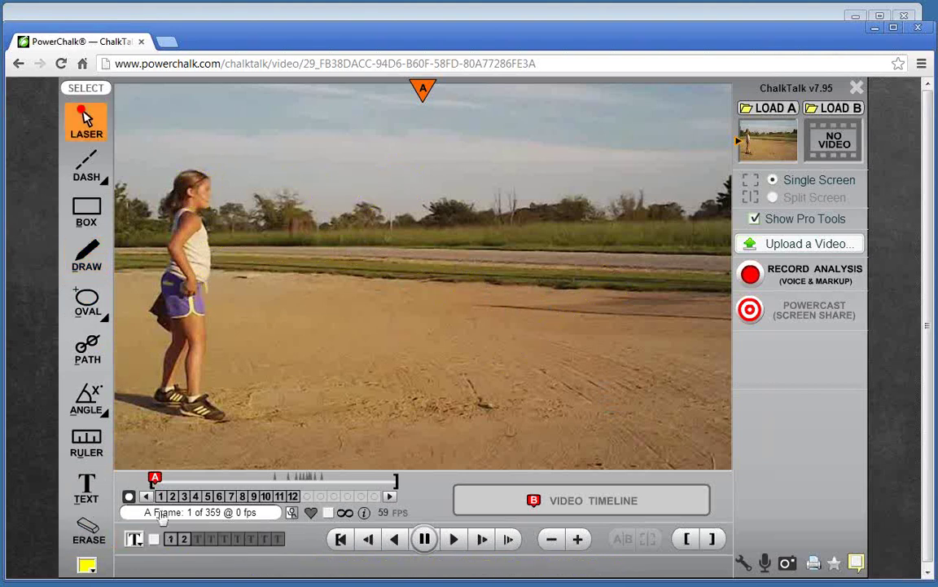
Draw a tall oval over the girl, stretching from the top of her head down to her shoes
left_click(90, 305)
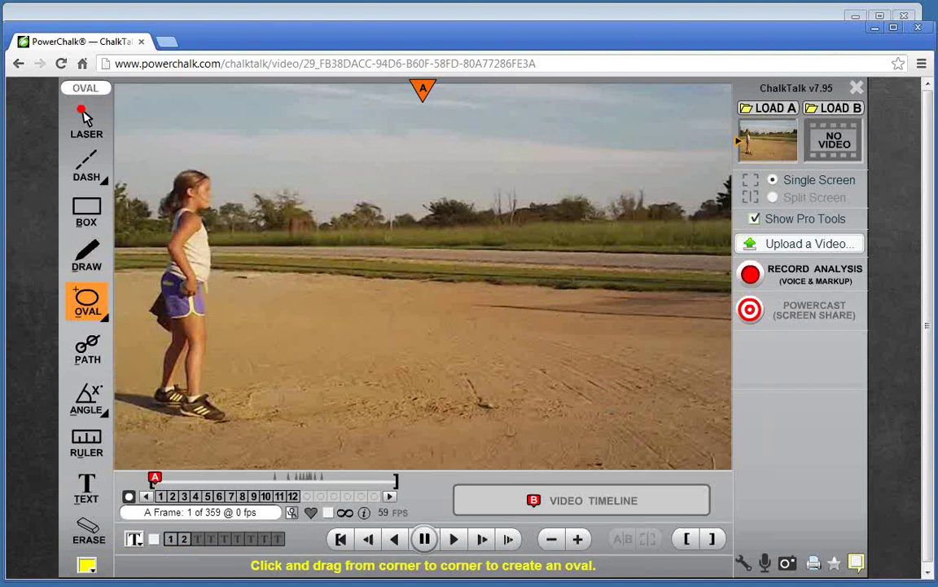
left_click_drag(177, 165, 213, 218)
mouse_move(213, 218)
left_mouse_down()
mouse_move(217, 368)
mouse_move(228, 411)
mouse_move(248, 420)
left_mouse_up()
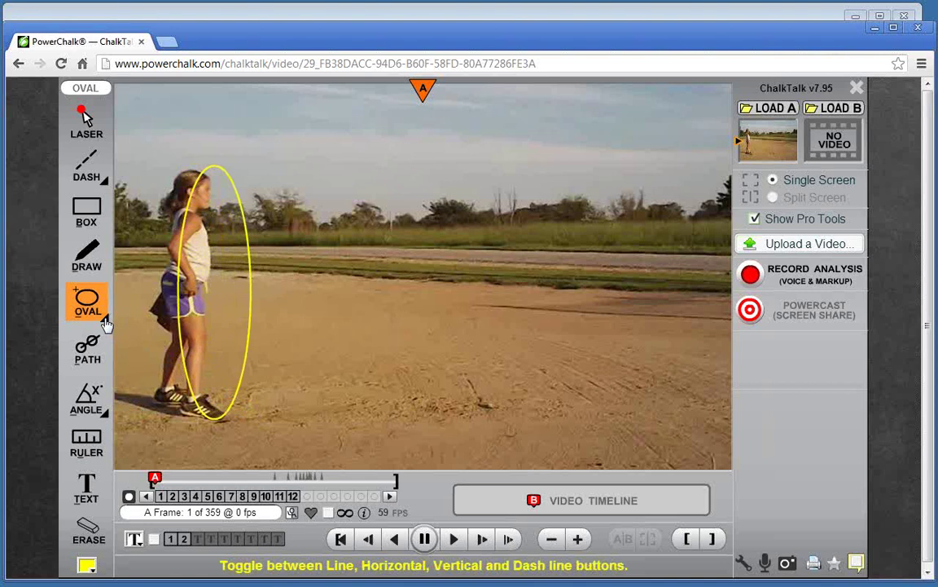
Switch the oval tool to its circle type, draw a circle around the girl's hand at her waist, and erase all markup
left_click(105, 320)
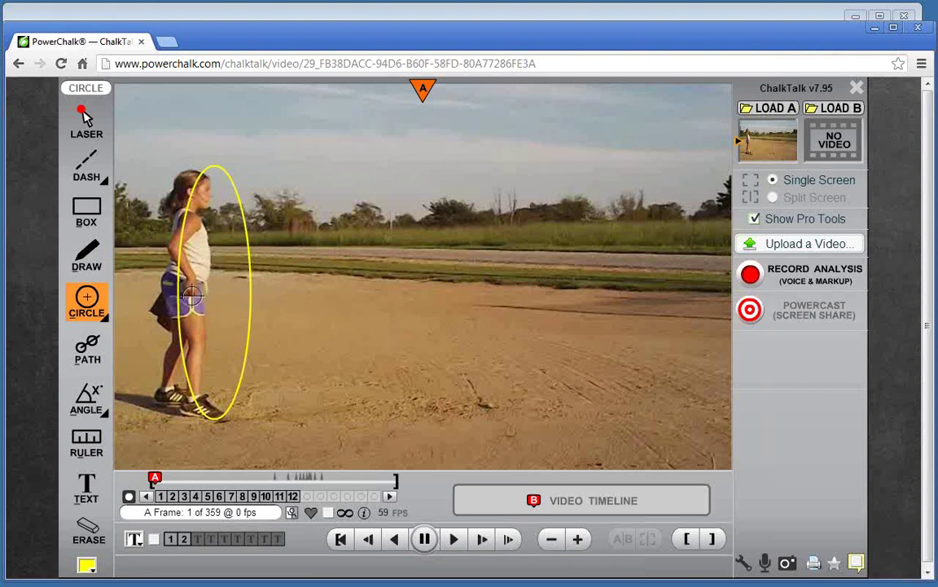
left_click_drag(188, 289, 200, 295)
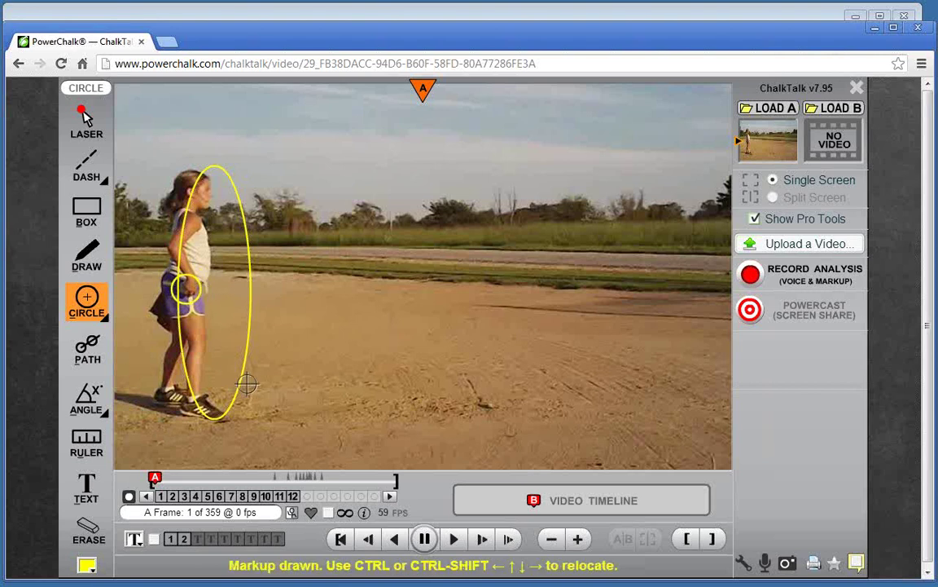
left_click(88, 528)
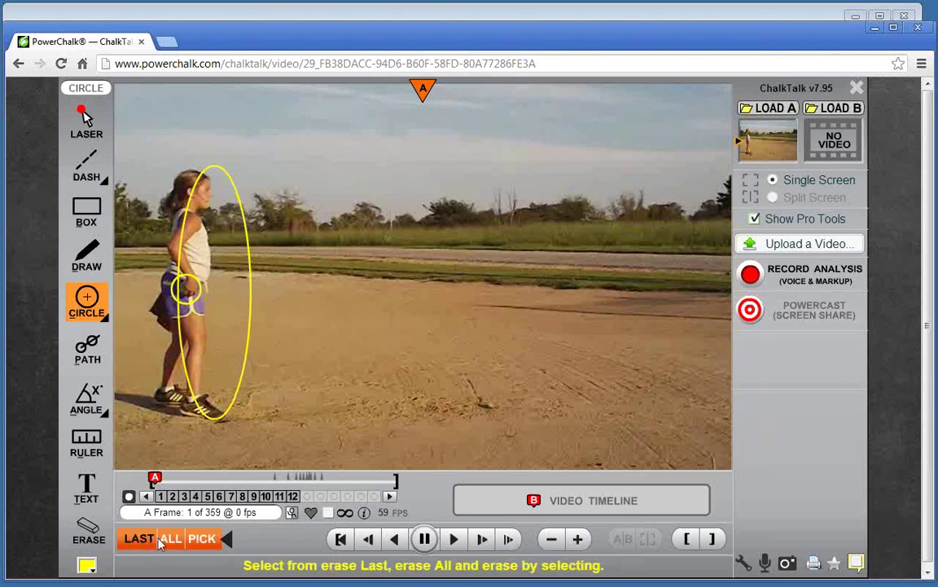
left_click(170, 536)
Draw an oval closely around the girl's head, and erase all markup
left_click(86, 302)
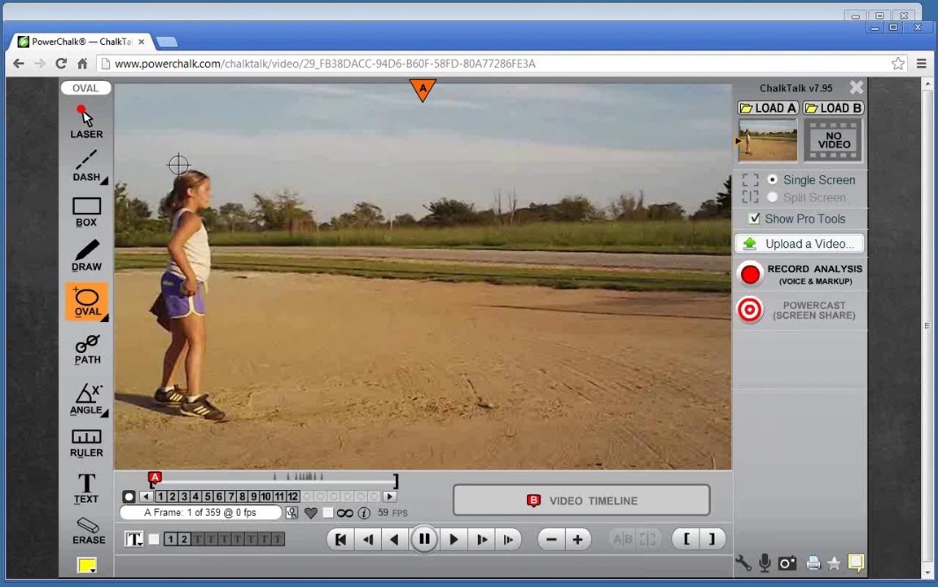
left_click_drag(171, 165, 216, 226)
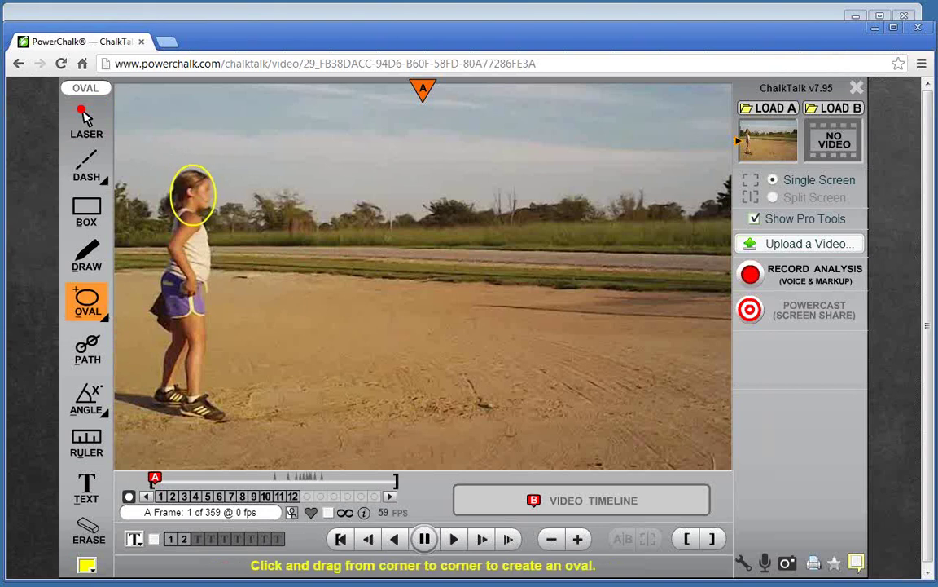
left_click(103, 542)
left_click(173, 540)
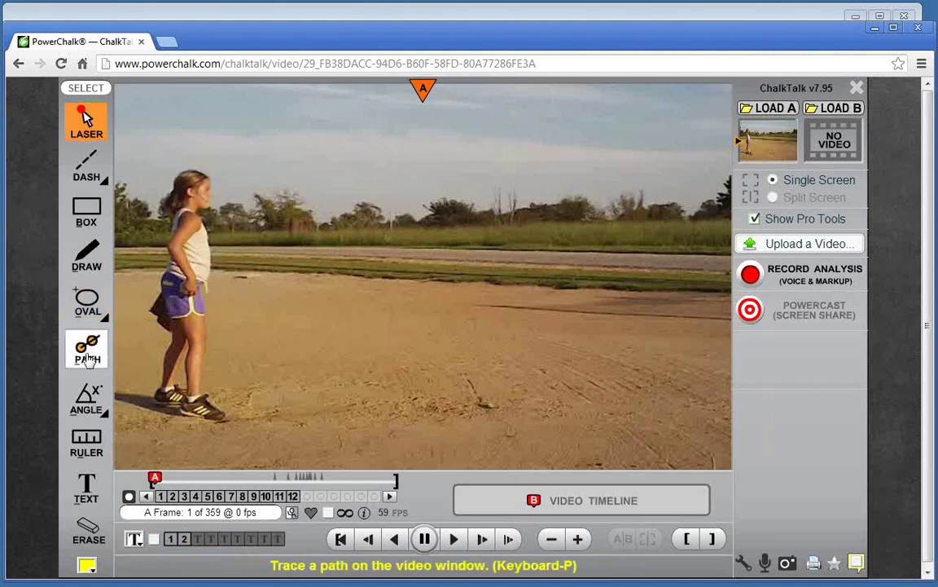
Advance the video to frame 207 and place Path points on the ball at frames 207 and 209
left_click_drag(155, 479, 287, 480)
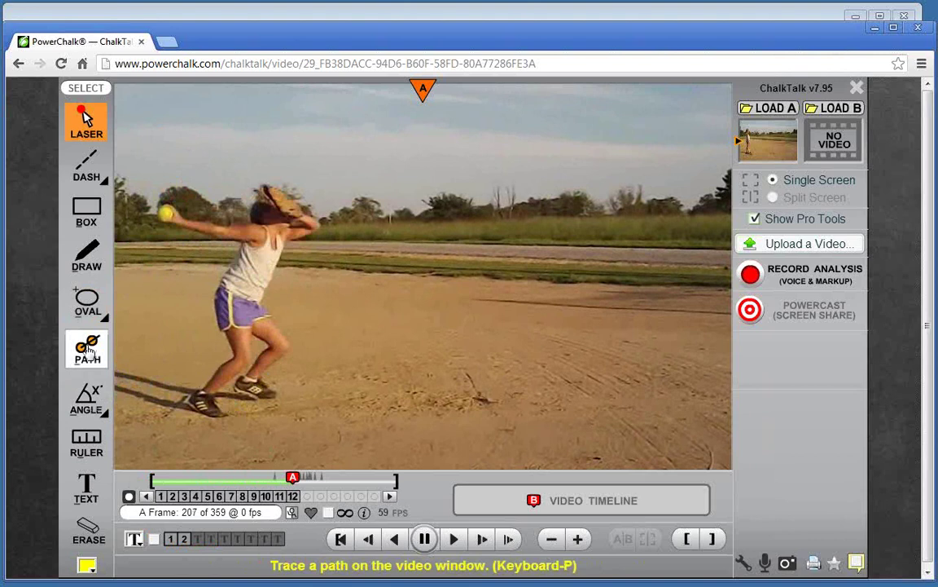
left_click(89, 348)
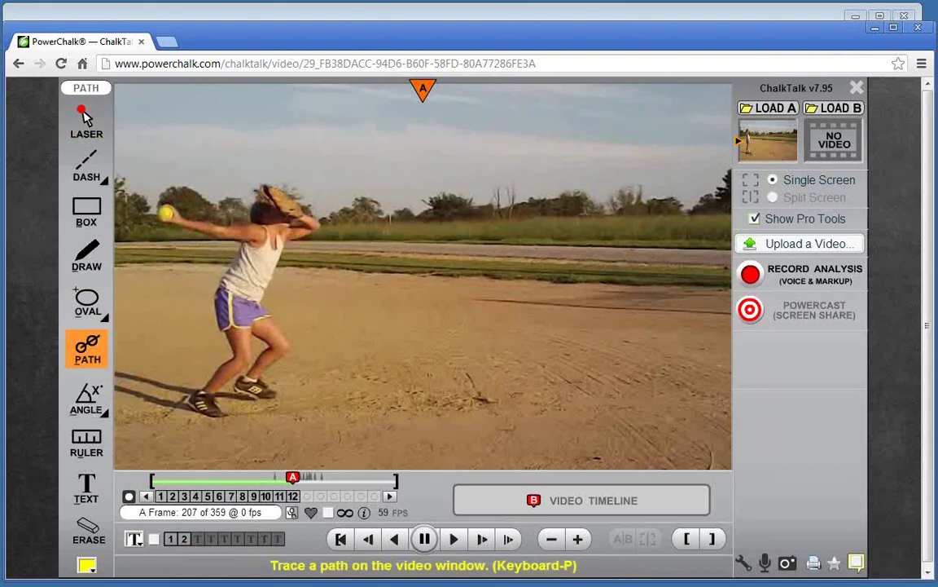
left_click(166, 213)
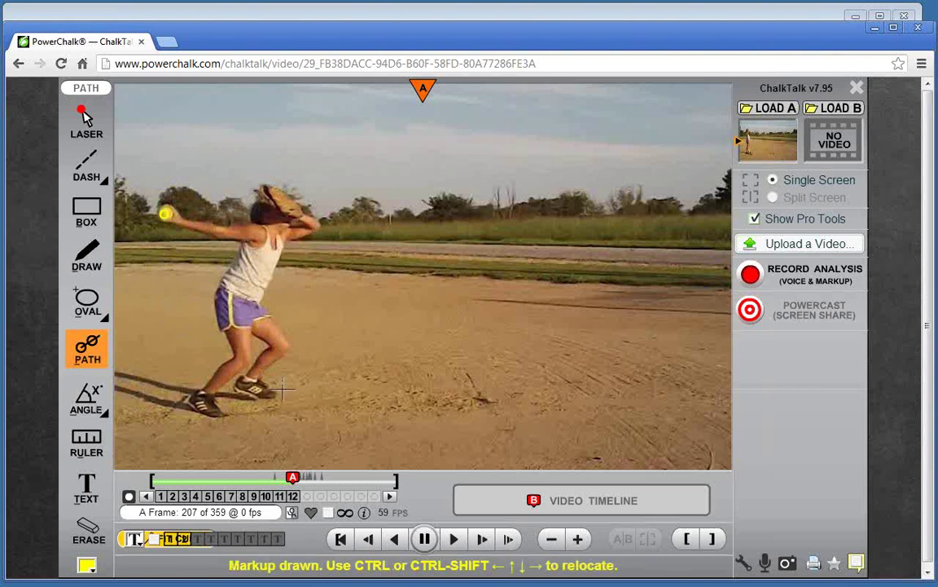
left_click(578, 539)
left_click(578, 540)
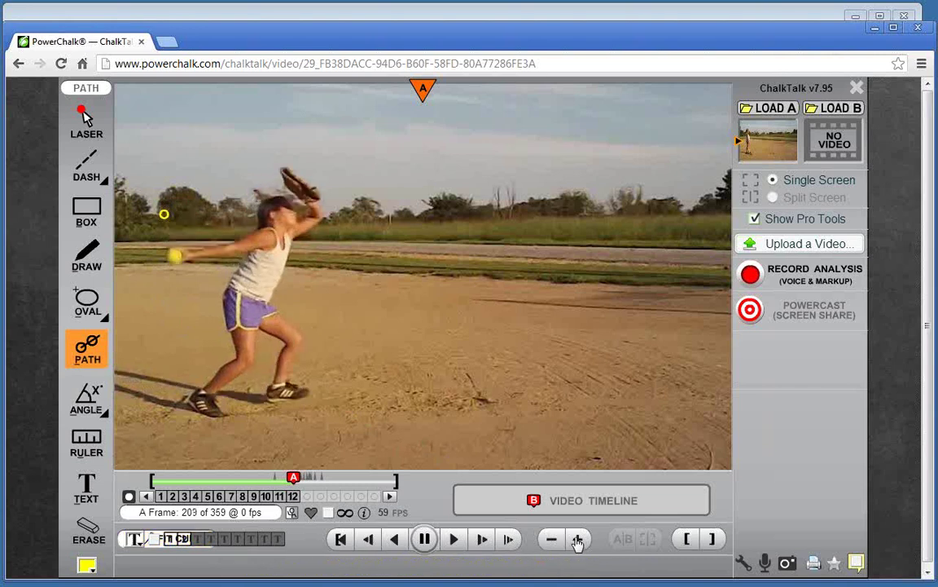
left_click(579, 539)
left_click(554, 540)
left_click(174, 256)
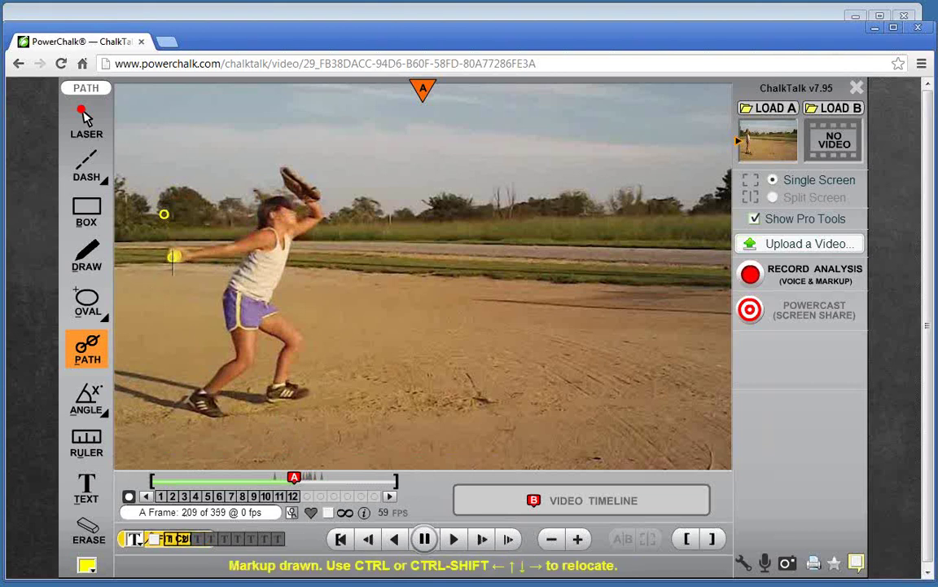
Step forward frame by frame and mark the ball with Path points at frames 210 through 213
left_click(577, 540)
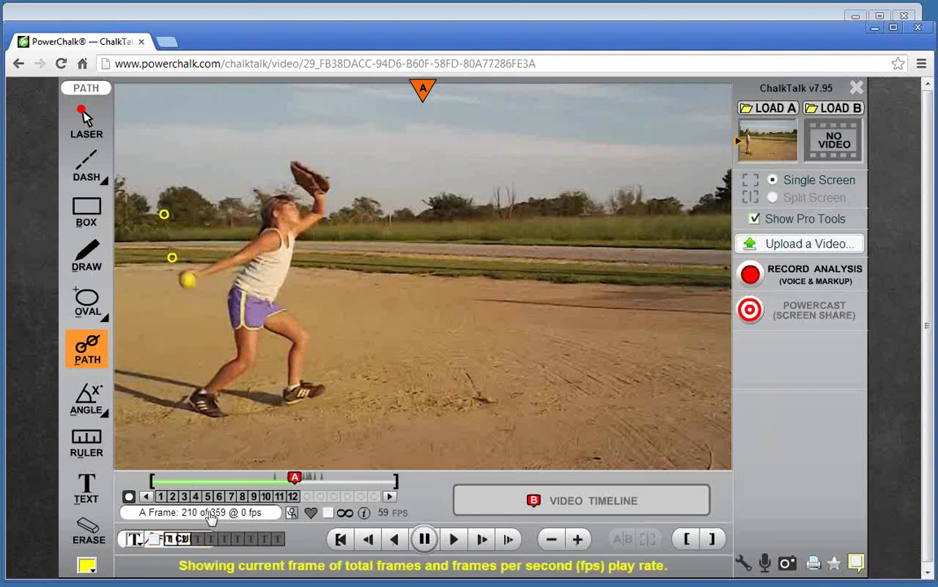
double_click(190, 280)
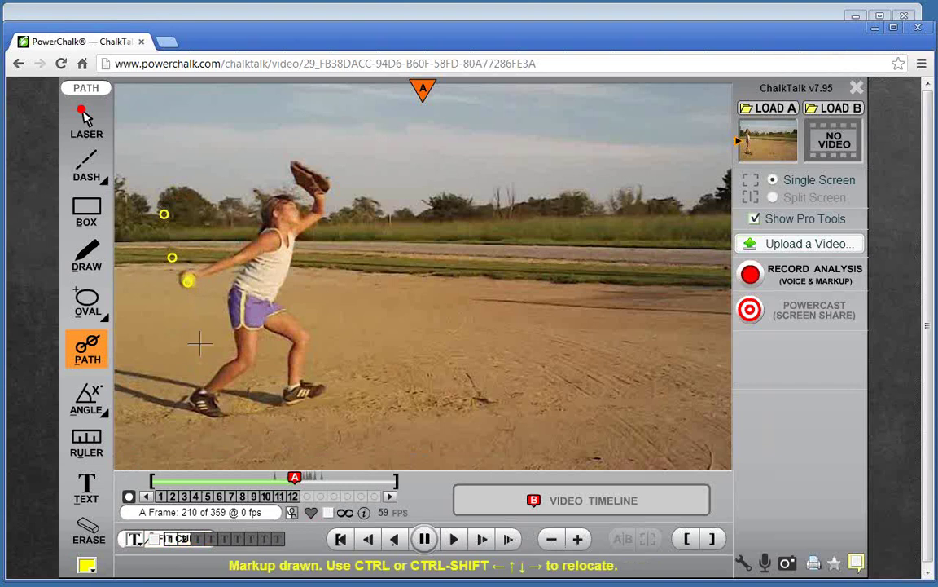
left_click(578, 539)
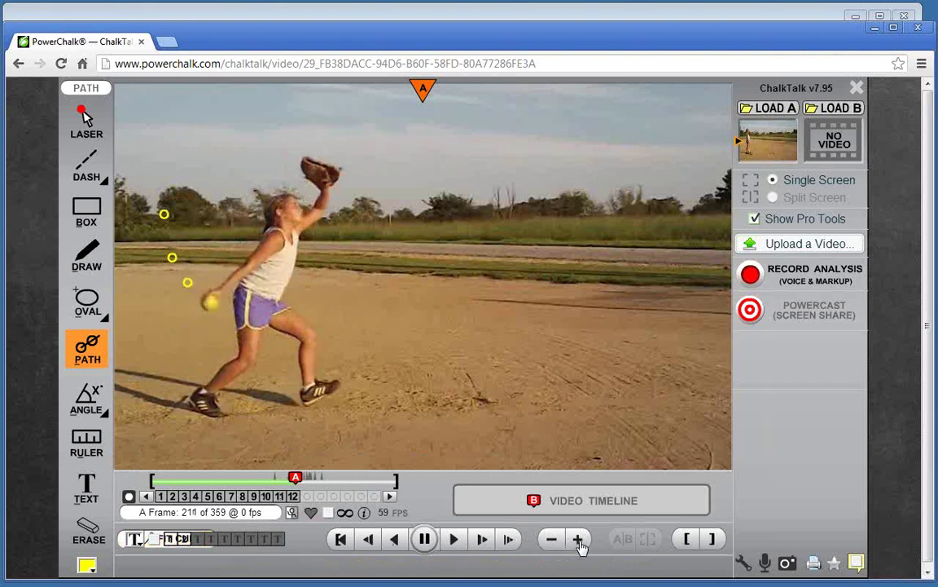
left_click(209, 302)
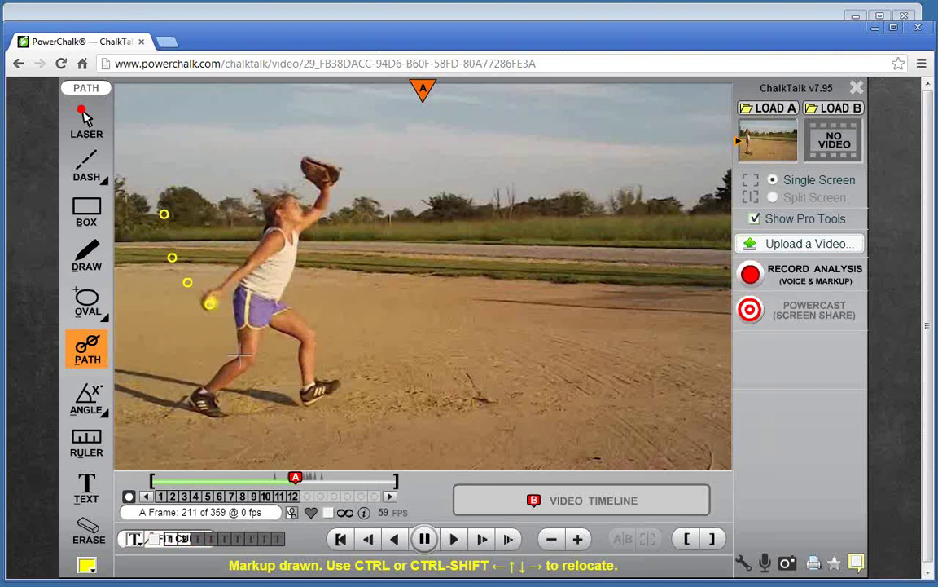
key("Right")
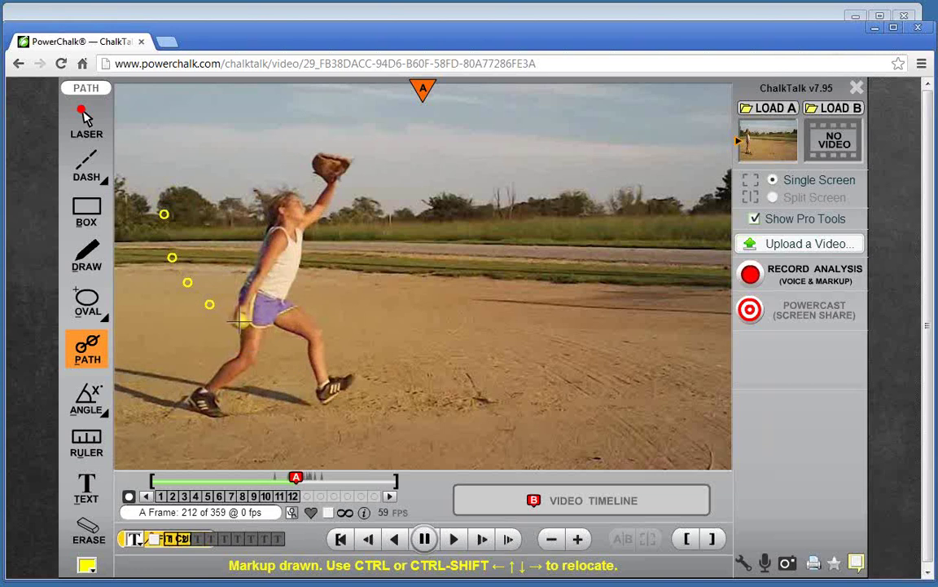
left_click(240, 322)
key("Right")
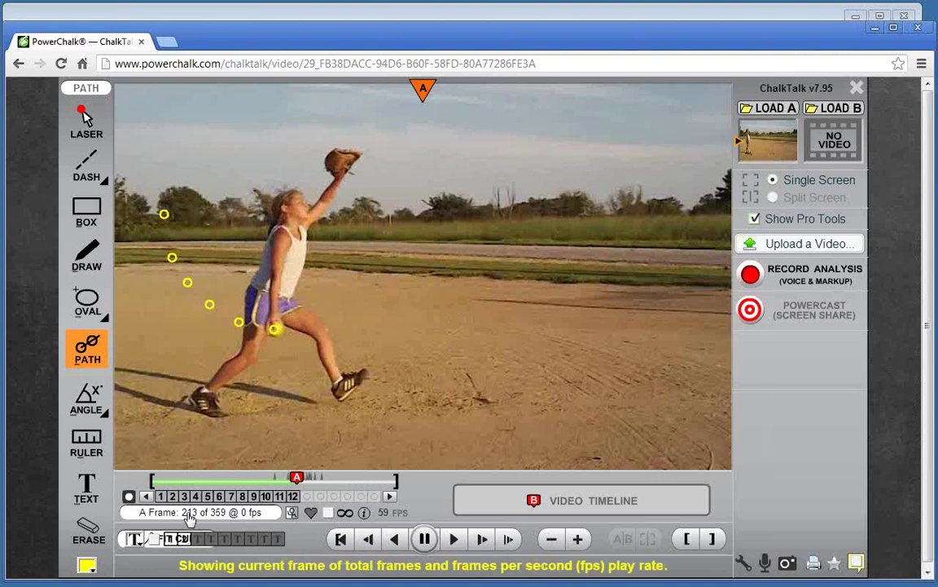
Continue the ball's path by placing a point on the ball in each frame from 214 through 217
key("Right")
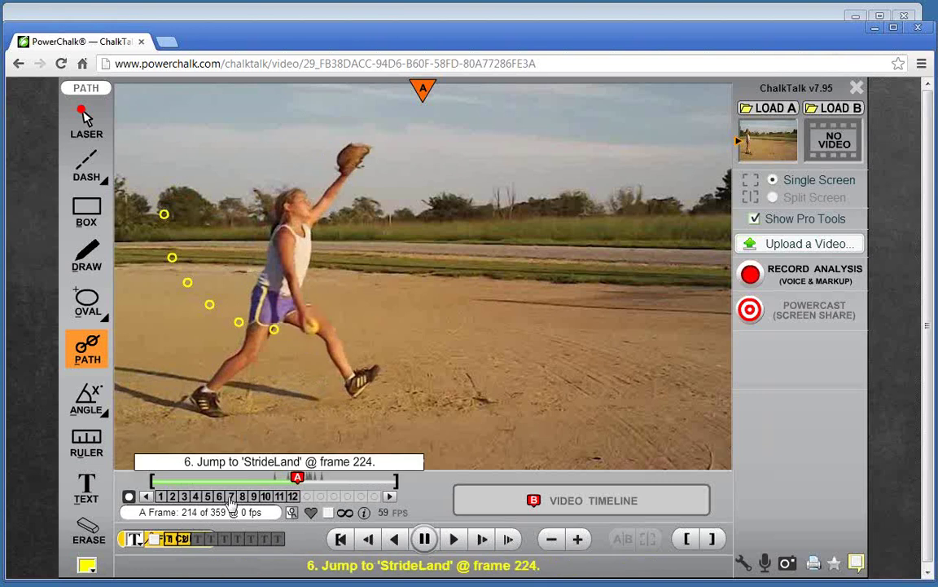
left_click(312, 327)
key("Right")
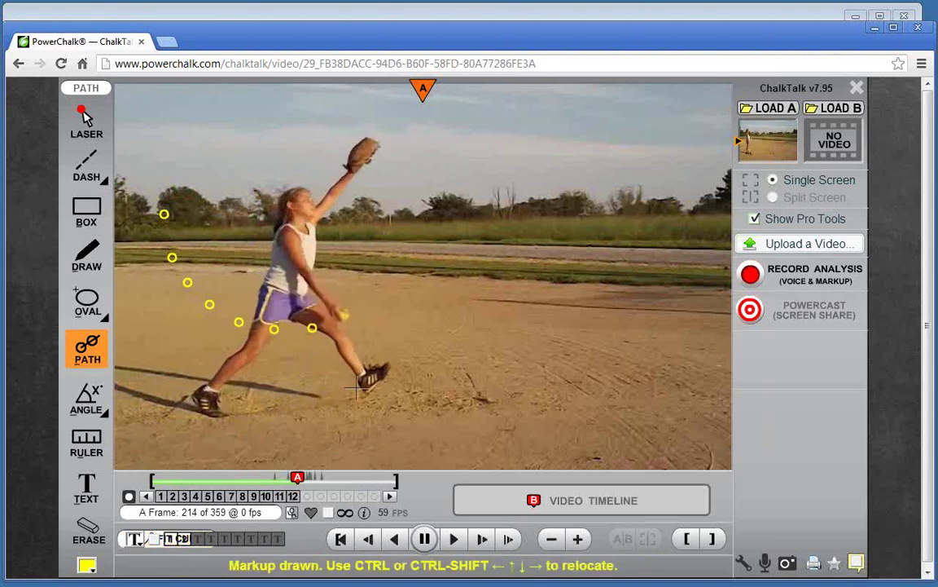
left_click(345, 315)
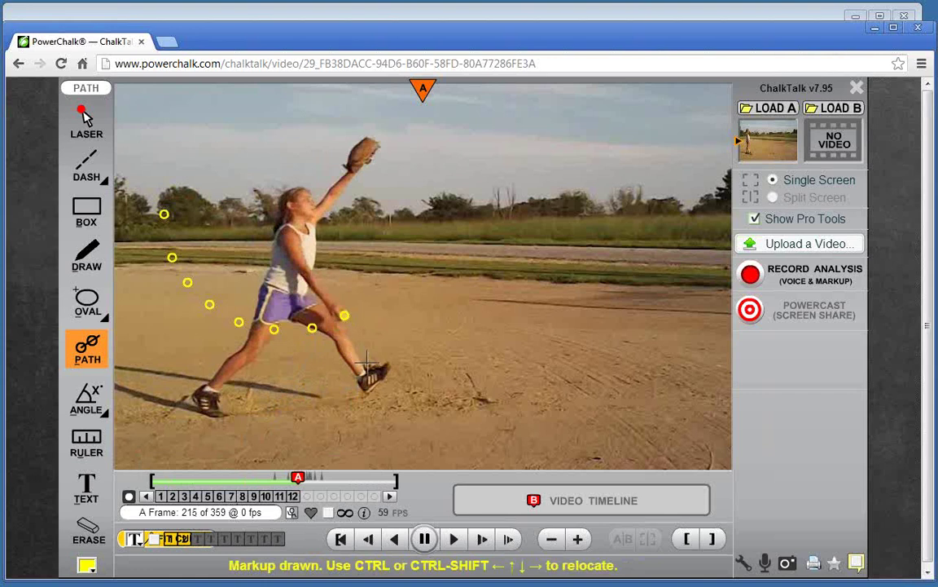
key("Right")
left_click(364, 295)
key("Right")
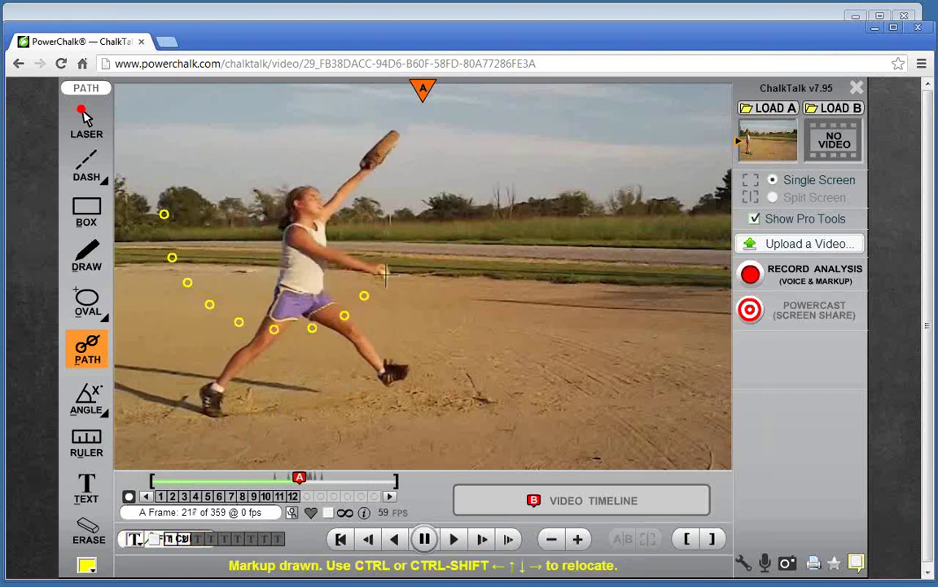
left_click(385, 274)
Extend the ball's path up the girl's arm swing with a point in each frame from 218 through 221
key("Right")
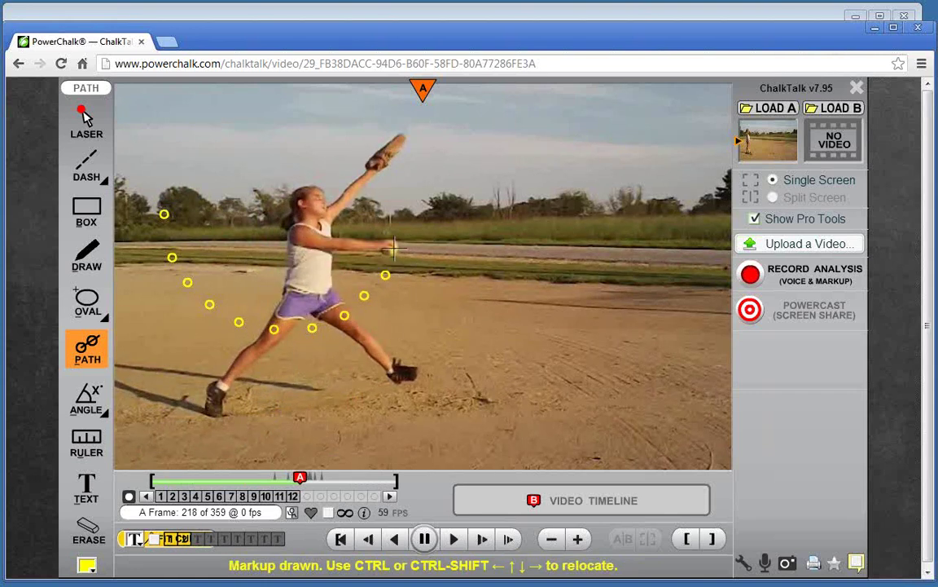
left_click(394, 250)
key("Right")
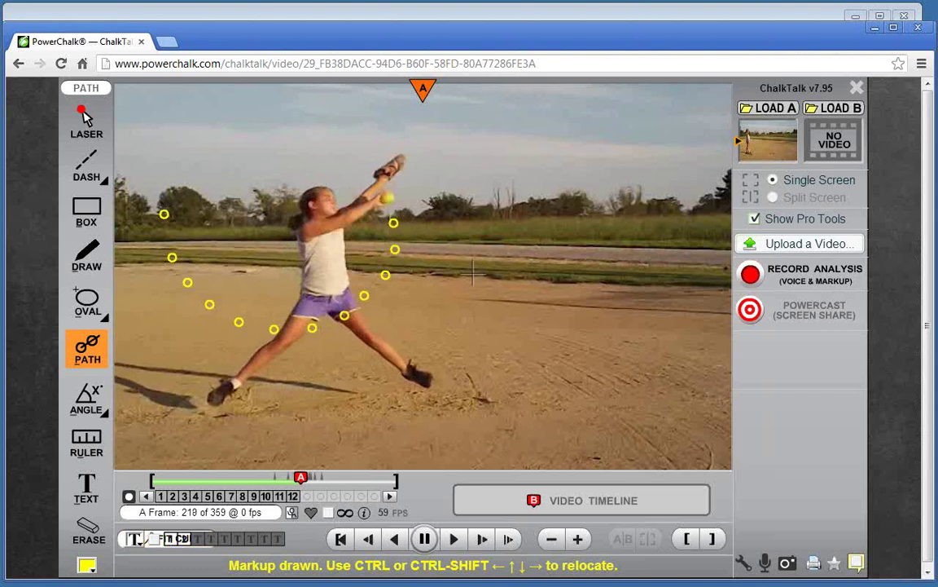
left_click(393, 222)
key("Right")
left_click(387, 198)
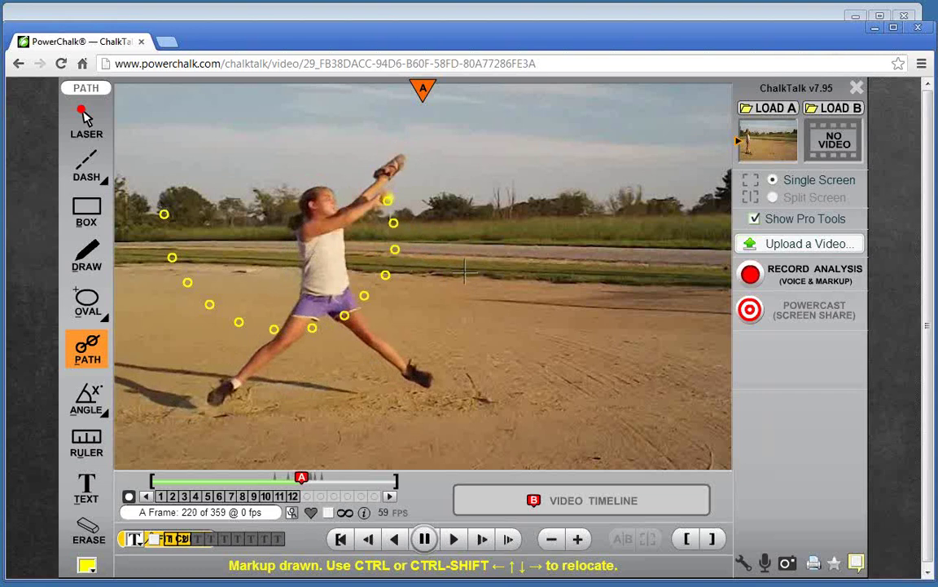
key("Right")
left_click(377, 176)
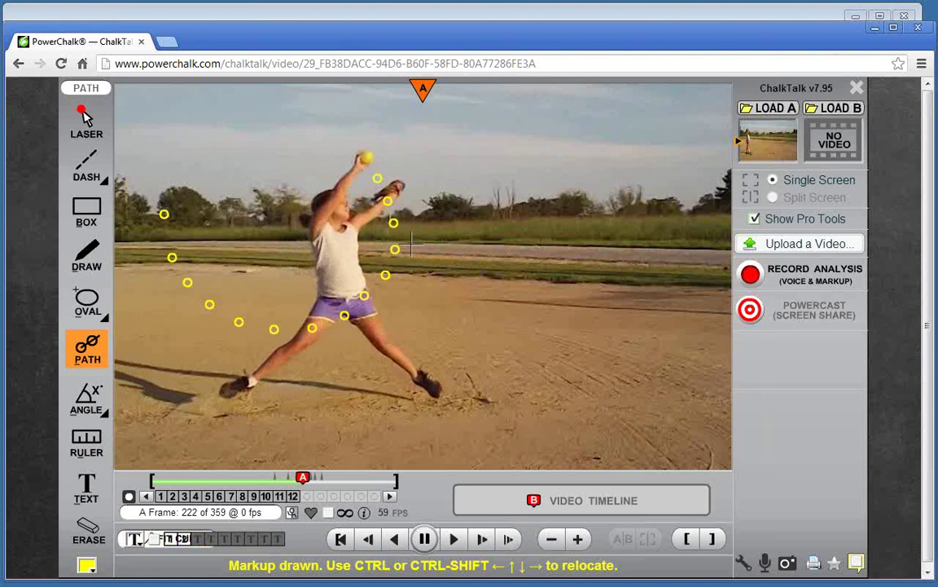
Add Path points on the ball in frames 222 and 223 and finish the path so its points are connected
left_click(366, 158)
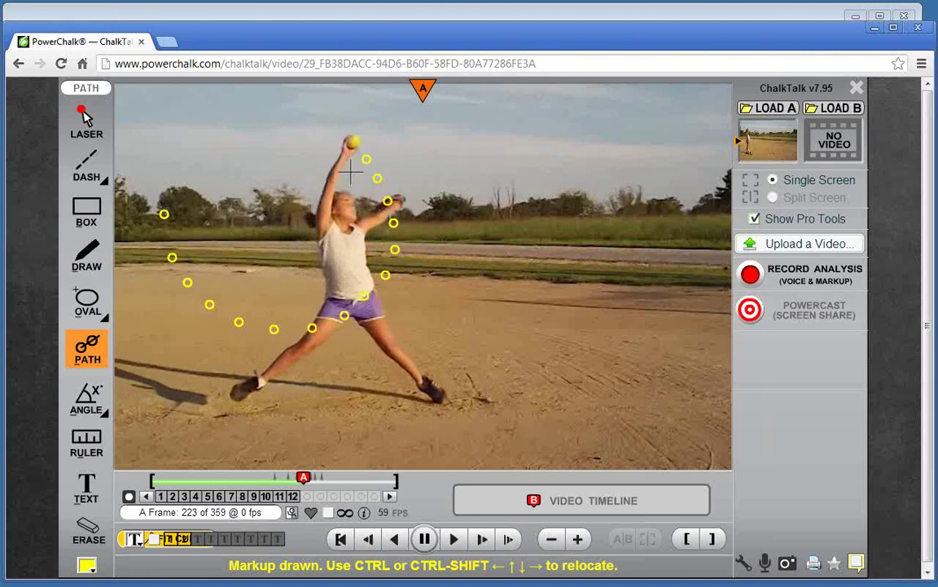
left_click(352, 142)
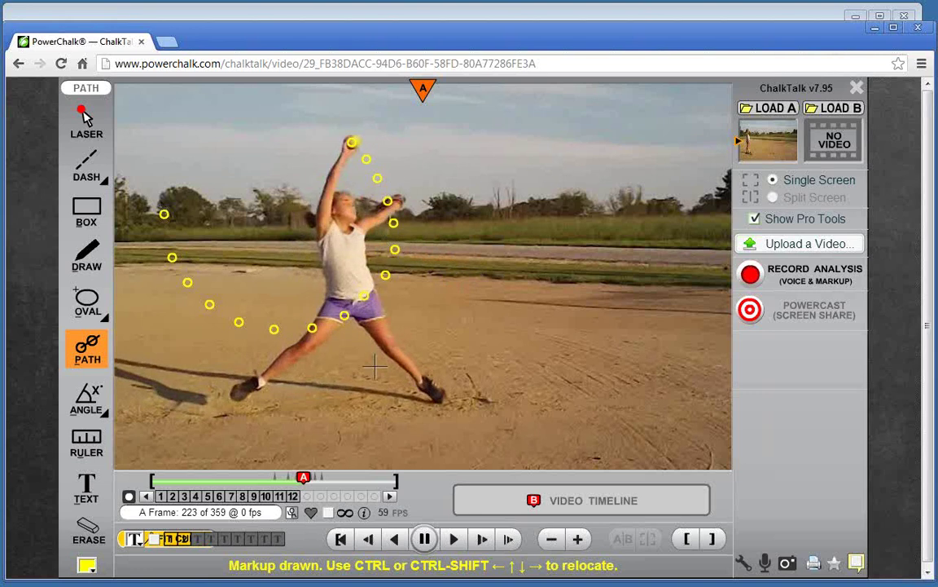
left_click(147, 536)
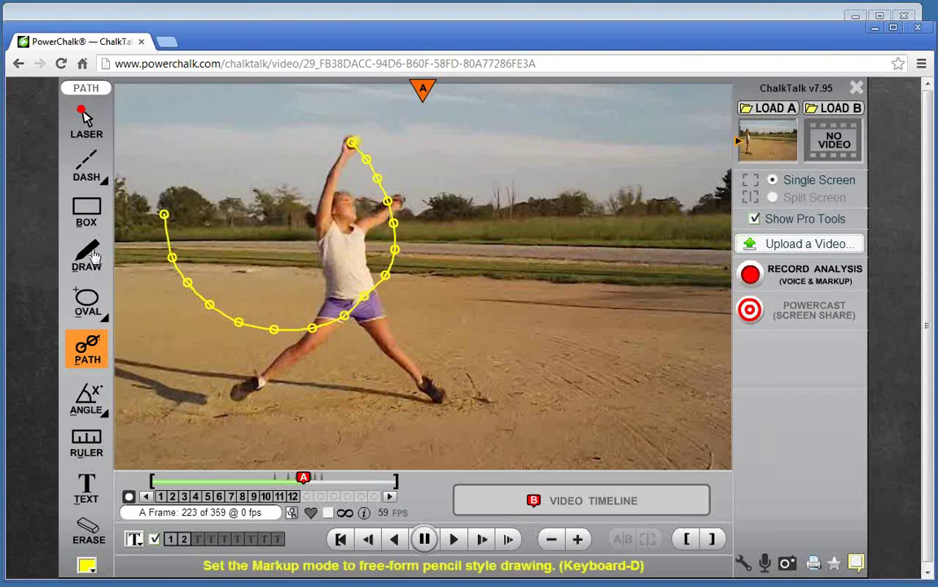
Draw a three-point angle with the Angle tool on the open dirt in front of the girl, and erase all markup
left_click(89, 400)
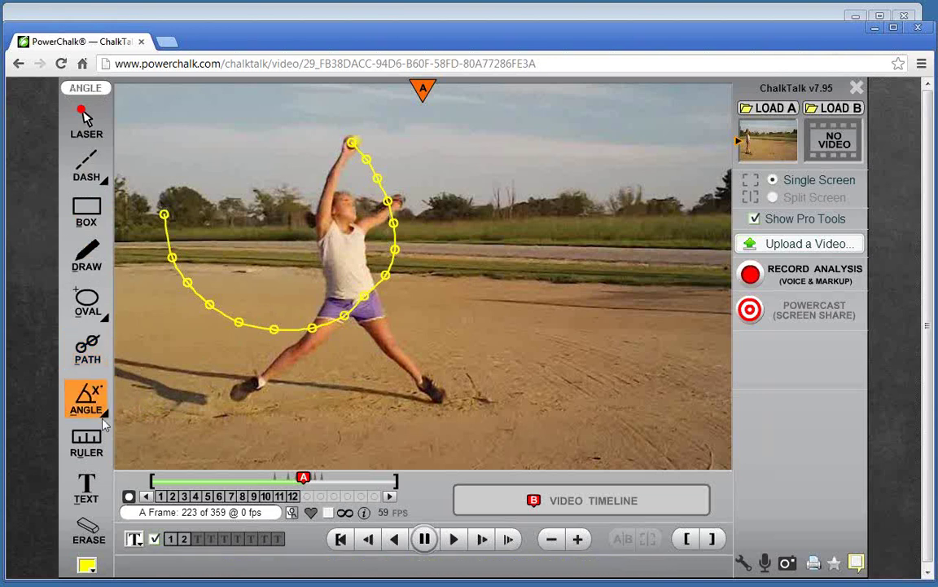
left_click(527, 237)
left_click(479, 301)
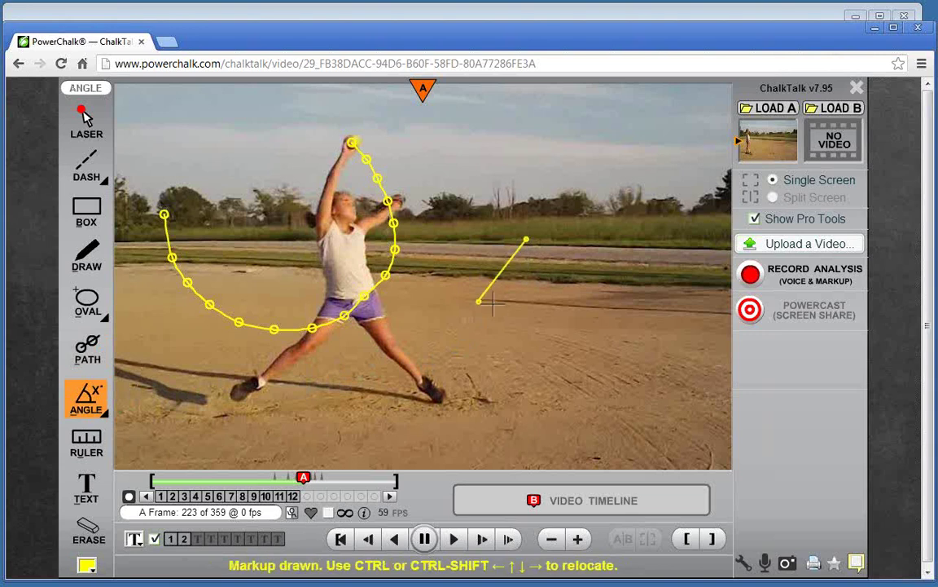
left_click(560, 307)
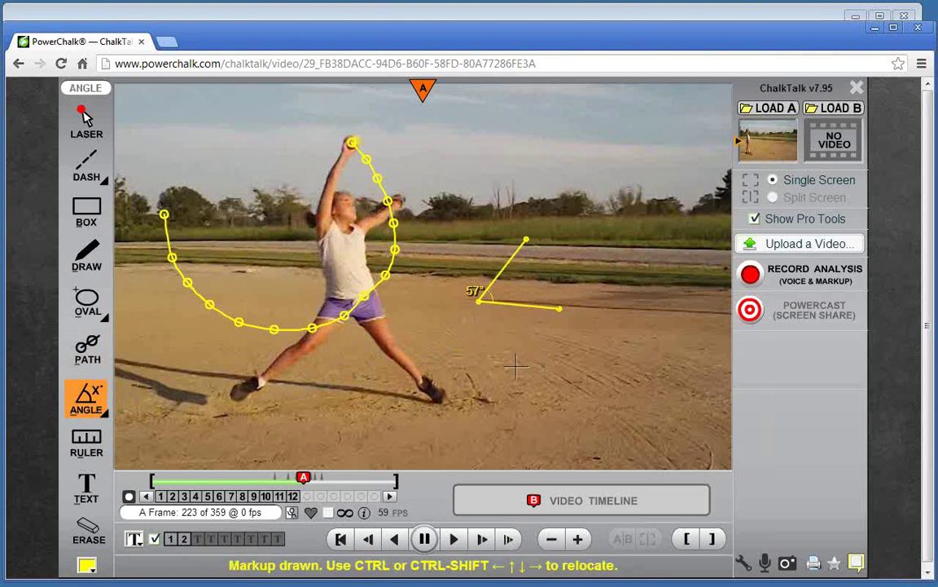
left_click(89, 529)
left_click(168, 539)
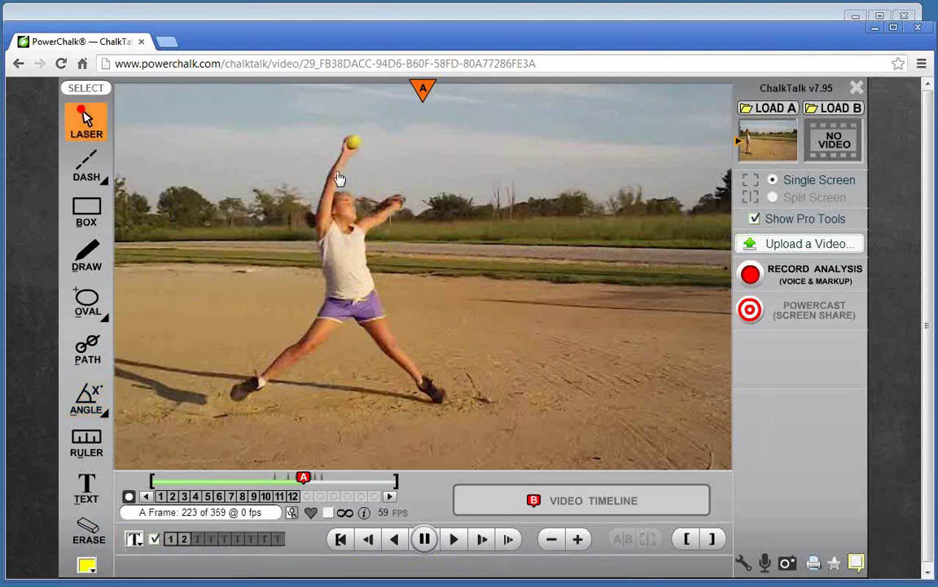
Draw connected angles with degree values from the ball through the girl's two shoulders to her glove hand
left_click(88, 396)
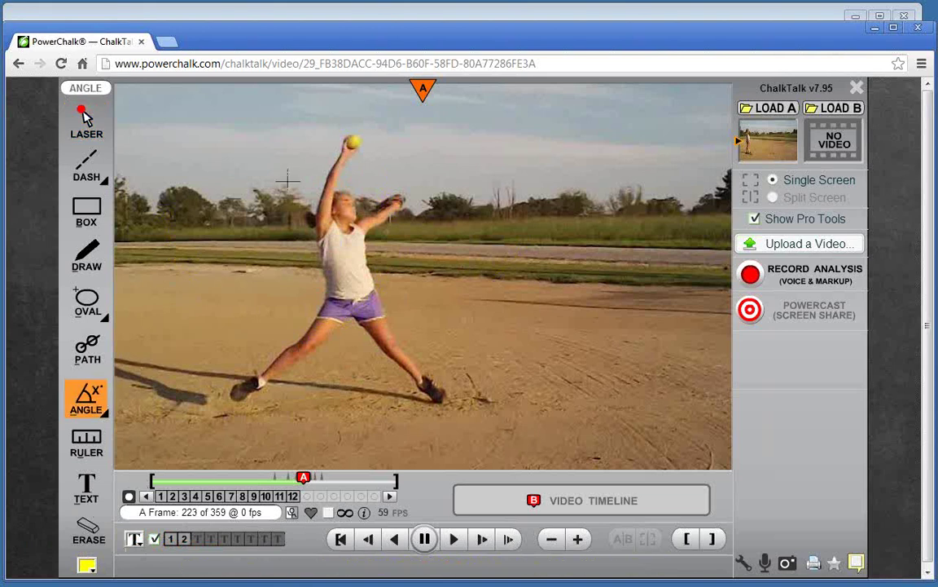
left_click(326, 210)
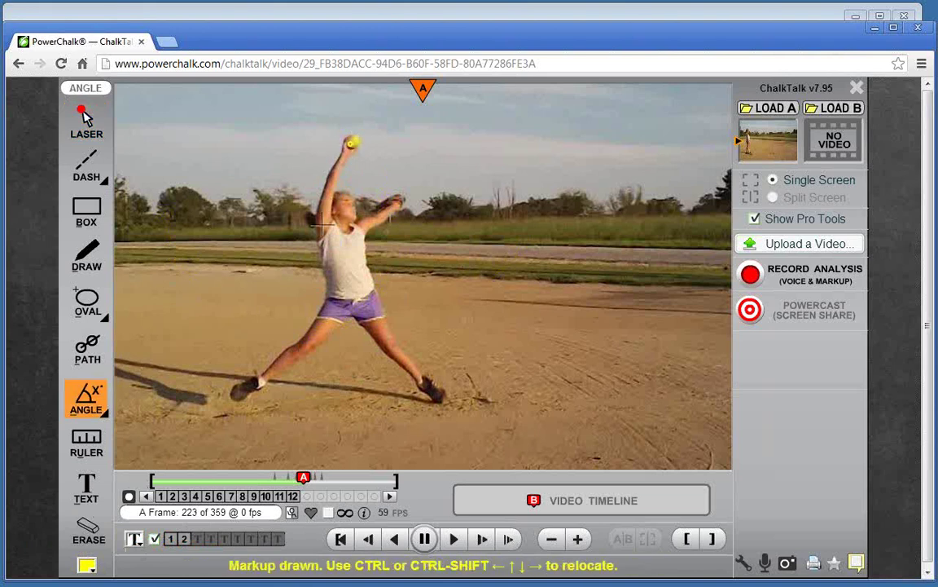
left_click(351, 144)
left_click(346, 236)
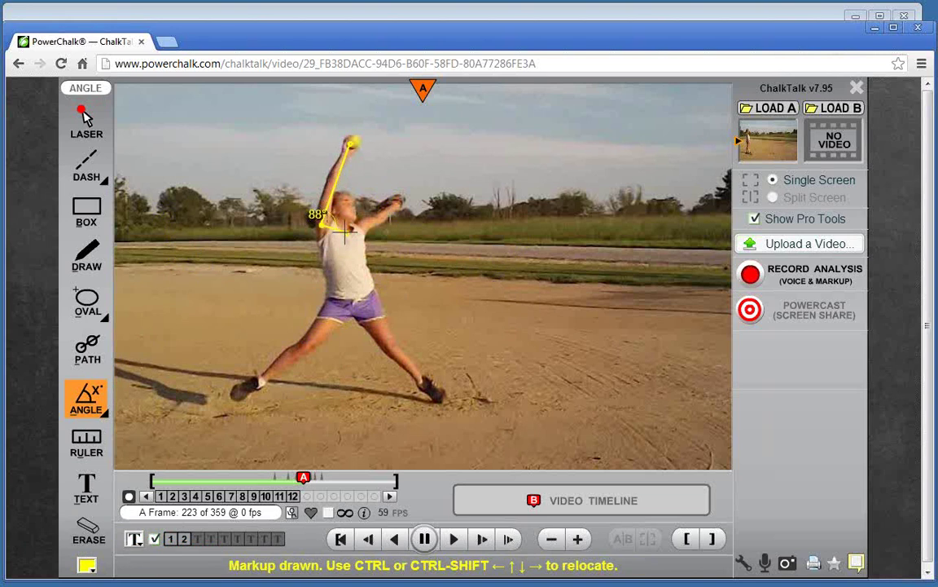
left_click(398, 200)
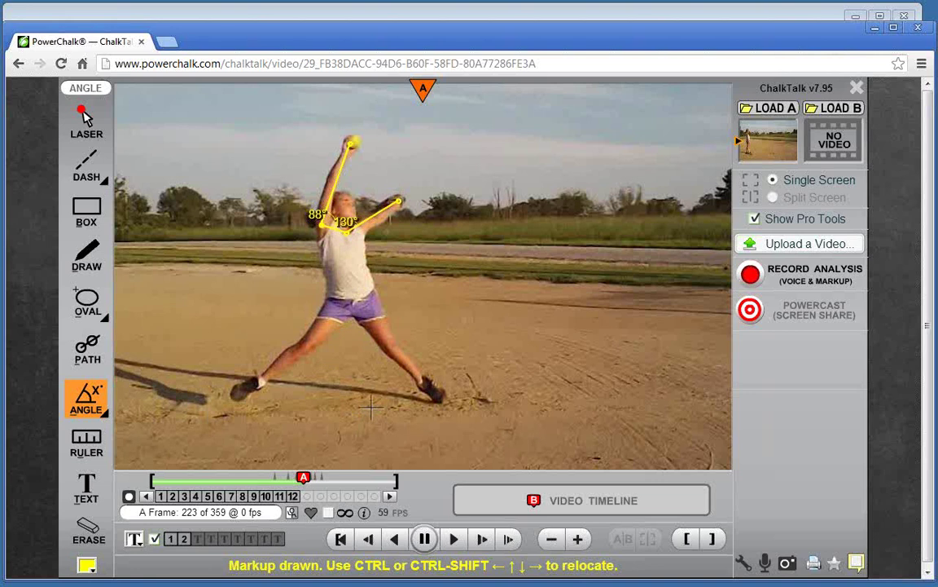
Move the video back to frame 187 and erase all markup
left_click_drag(304, 481, 280, 482)
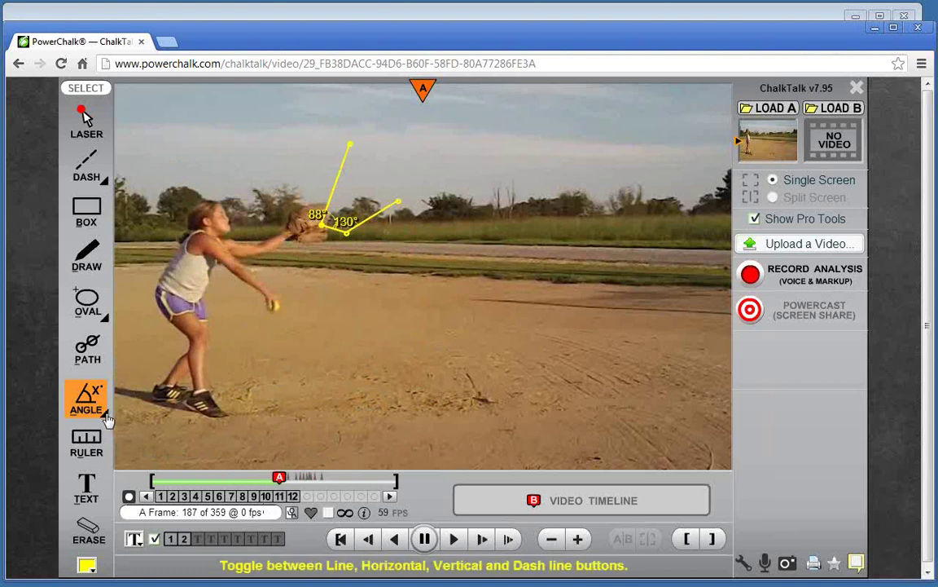
left_click(88, 530)
left_click(170, 539)
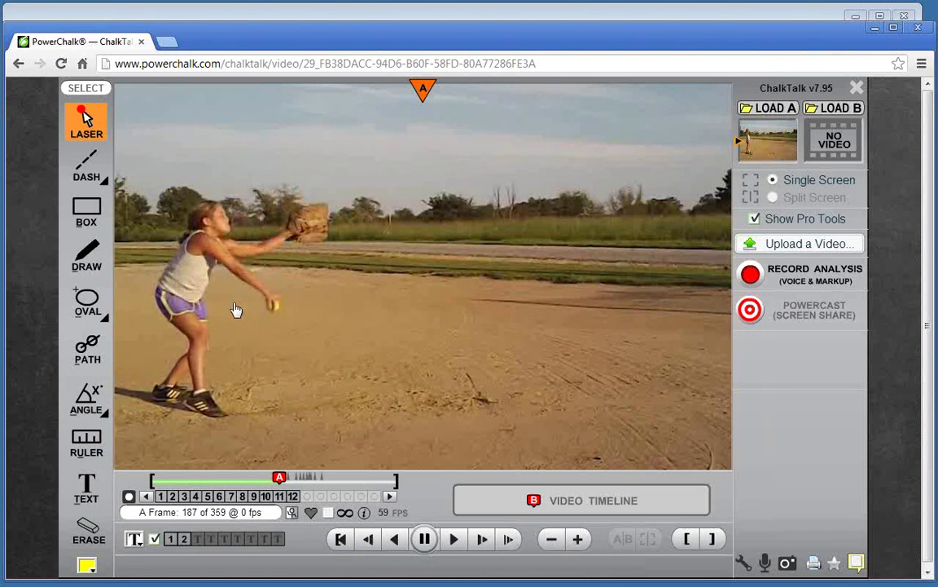
Switch the Angle tool to the variant that draws angles without degree values
left_click(103, 415)
left_click(107, 418)
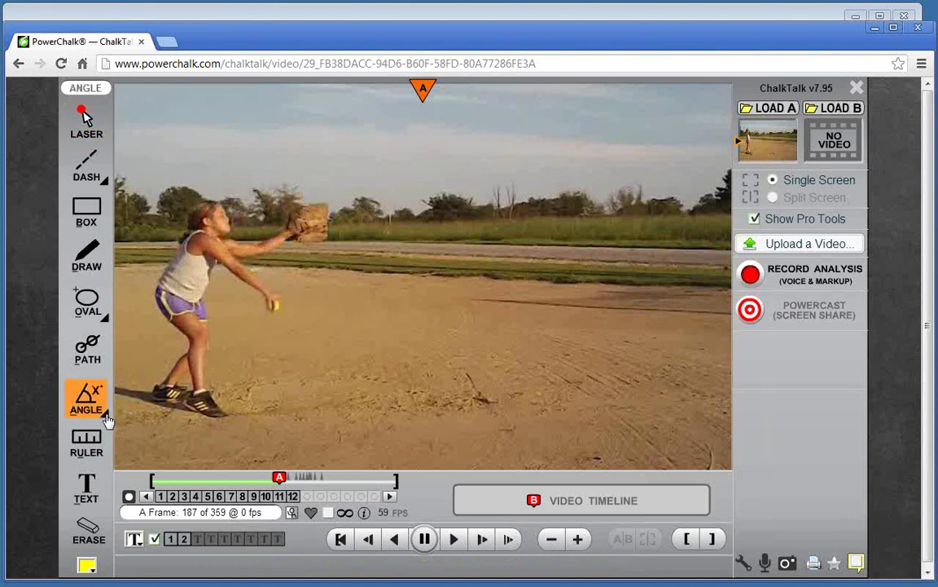
left_click(107, 418)
left_click(107, 419)
left_click(107, 418)
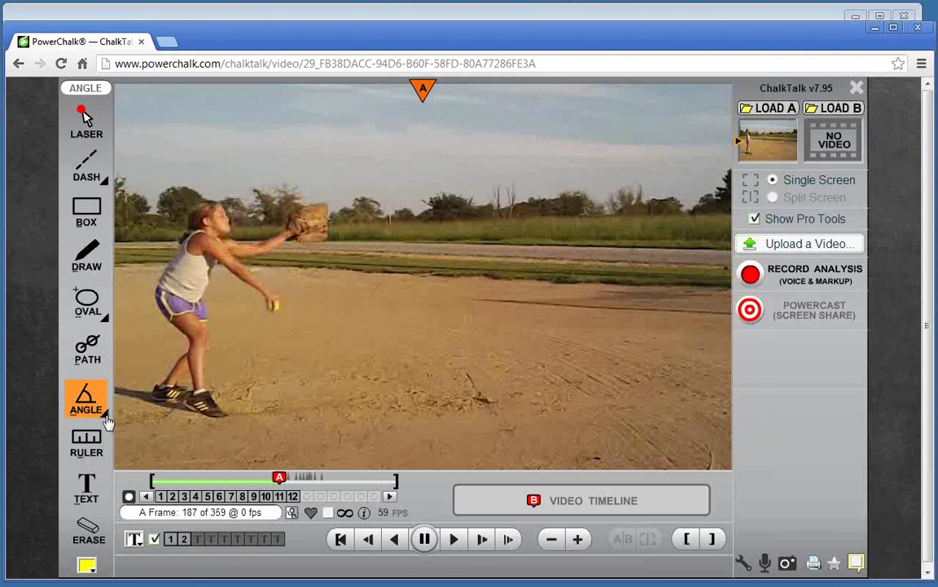
Draw connected angles from the girl's rear foot through her knee, across her hips and down the other leg to the front foot
left_click(162, 397)
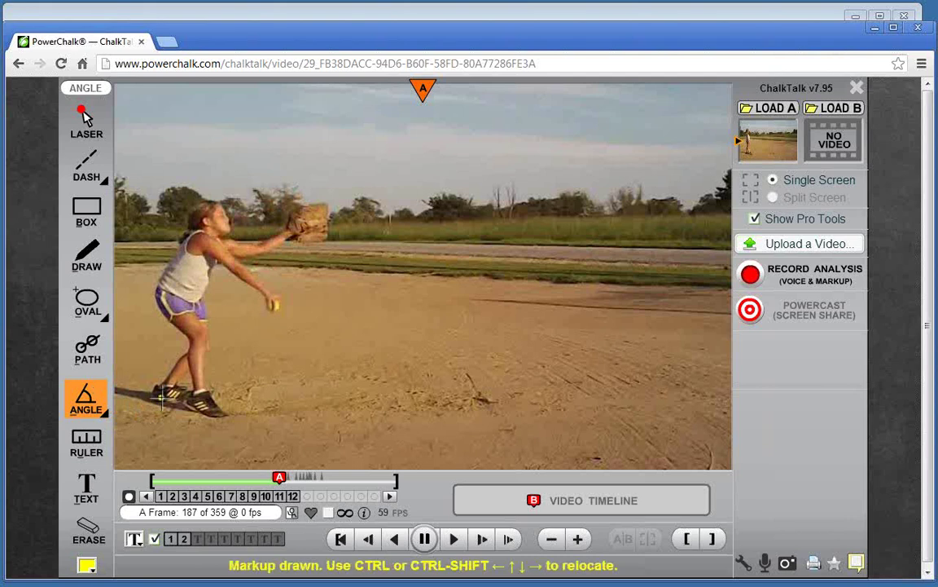
left_click(202, 352)
left_click(195, 291)
left_click(174, 287)
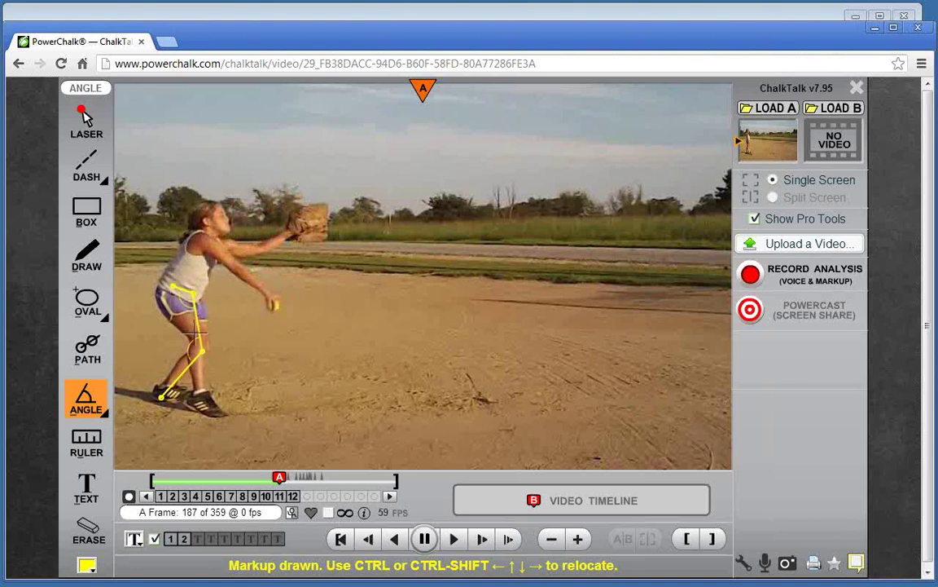
left_click(202, 402)
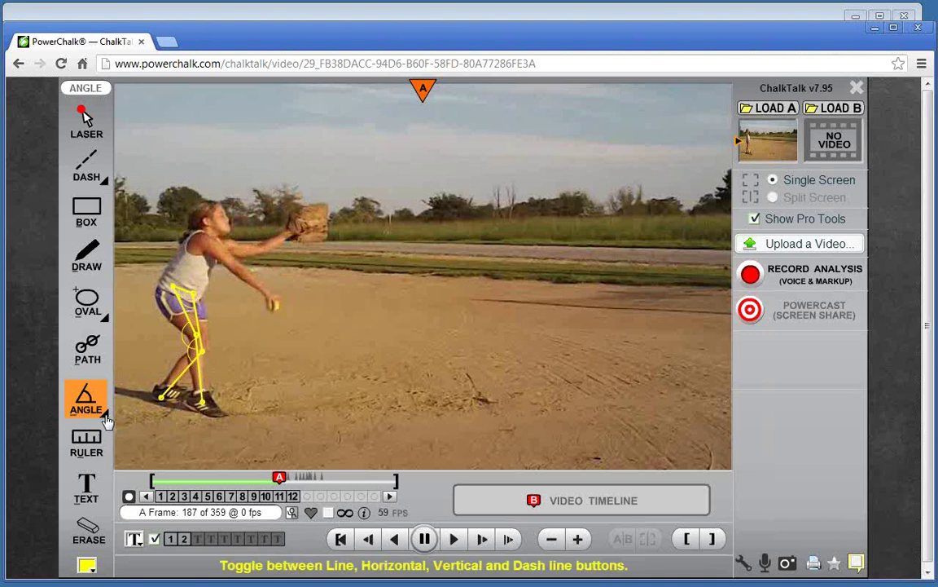
Erase all markup and move the video back to frame 161
left_click(111, 541)
left_click(170, 538)
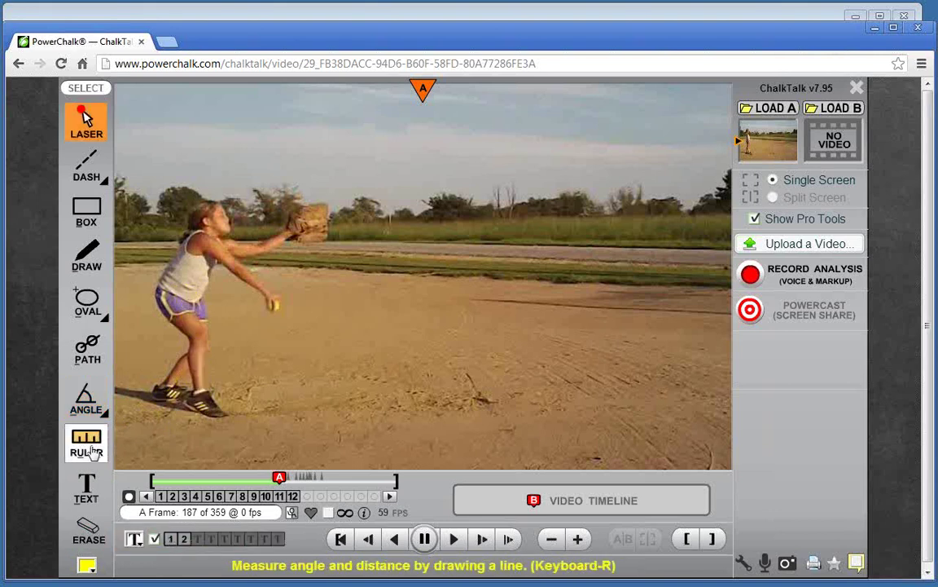
left_click_drag(279, 478, 261, 481)
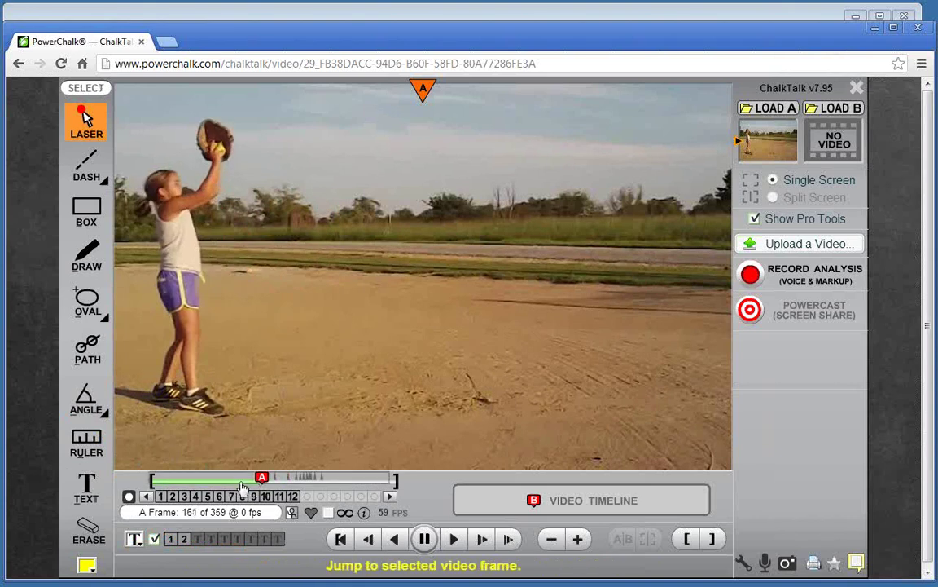
Measure the girl's standing height from her feet to her head with the Ruler
left_click(86, 444)
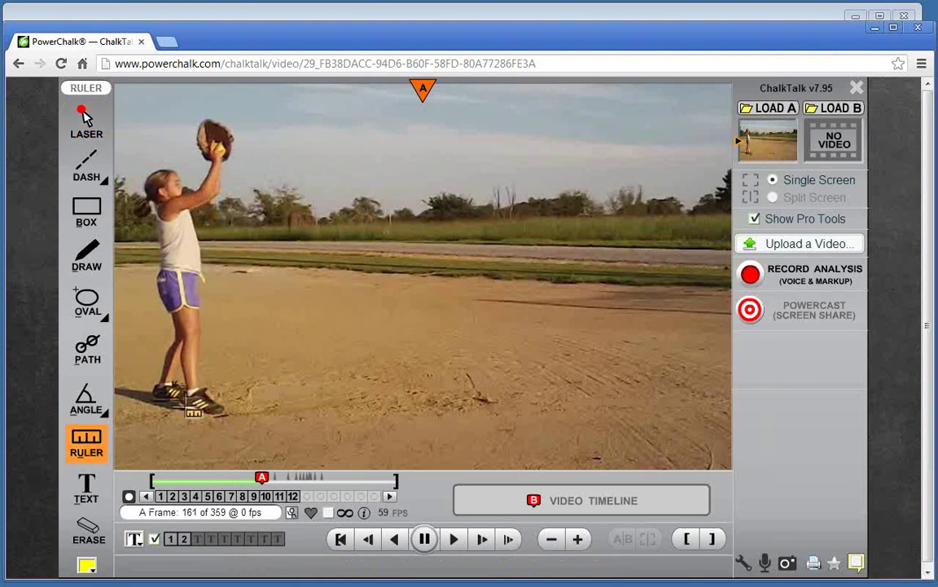
mouse_move(191, 373)
left_mouse_down()
mouse_move(193, 391)
mouse_move(173, 172)
left_mouse_up()
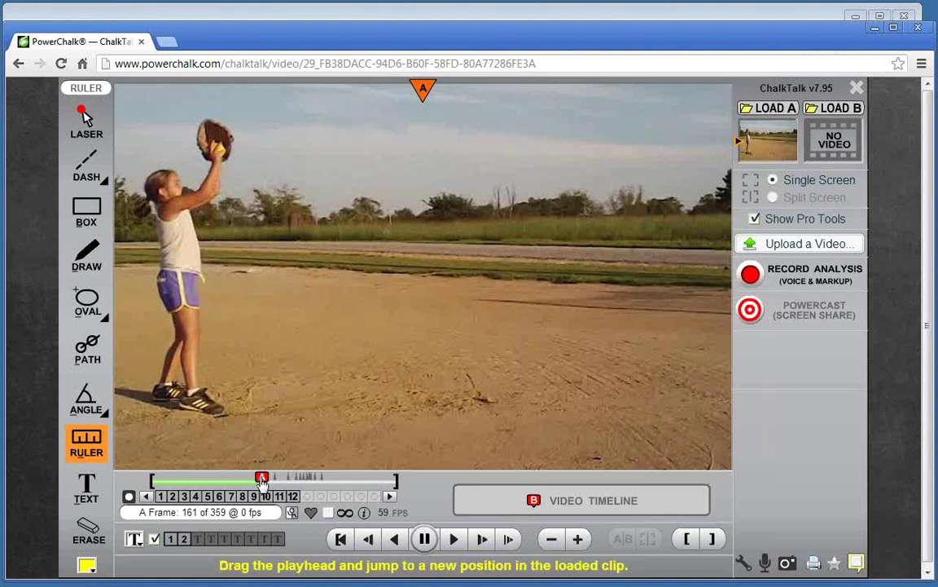
Advance the video to frame 225, measure the stride along the ground to the front foot with the Ruler, and erase all markup
left_click_drag(261, 481, 305, 480)
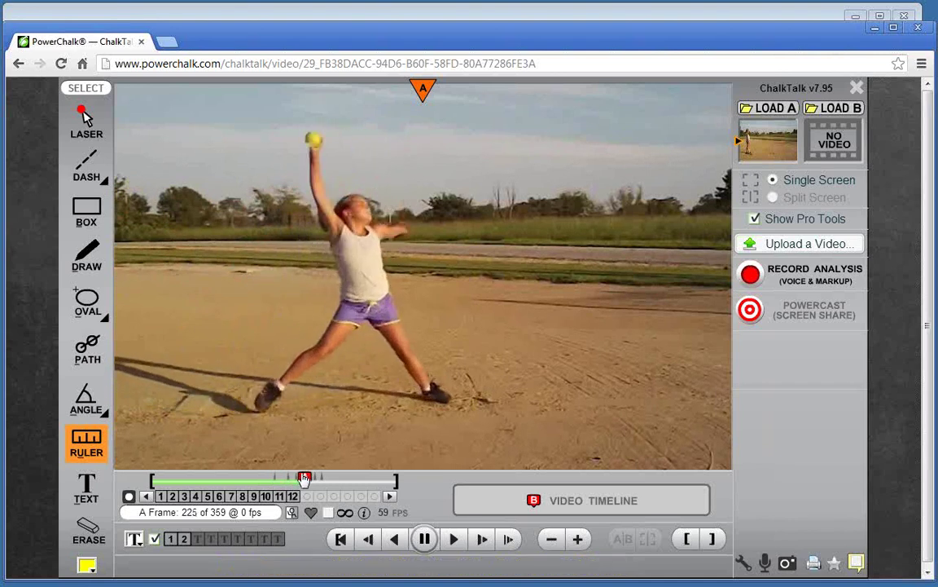
left_click(87, 441)
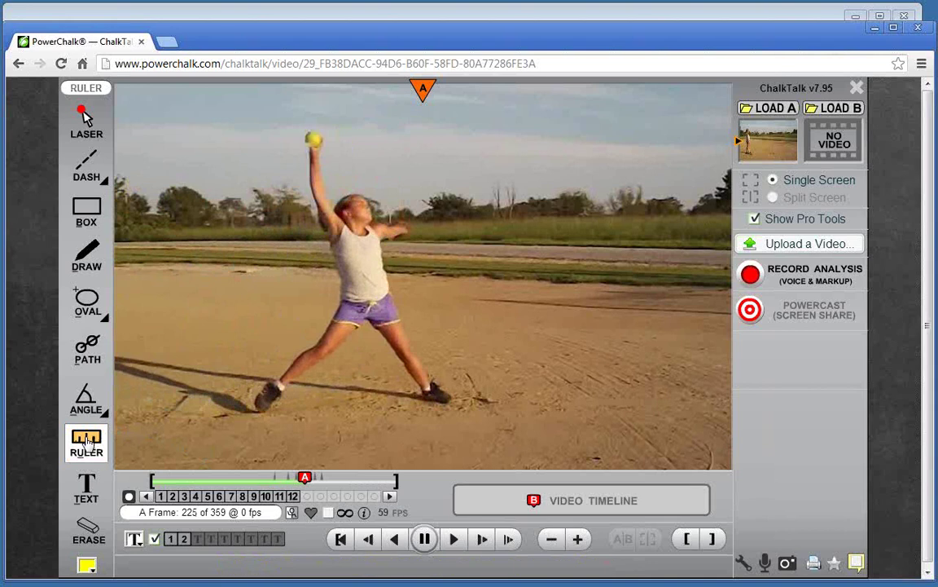
left_click(222, 403)
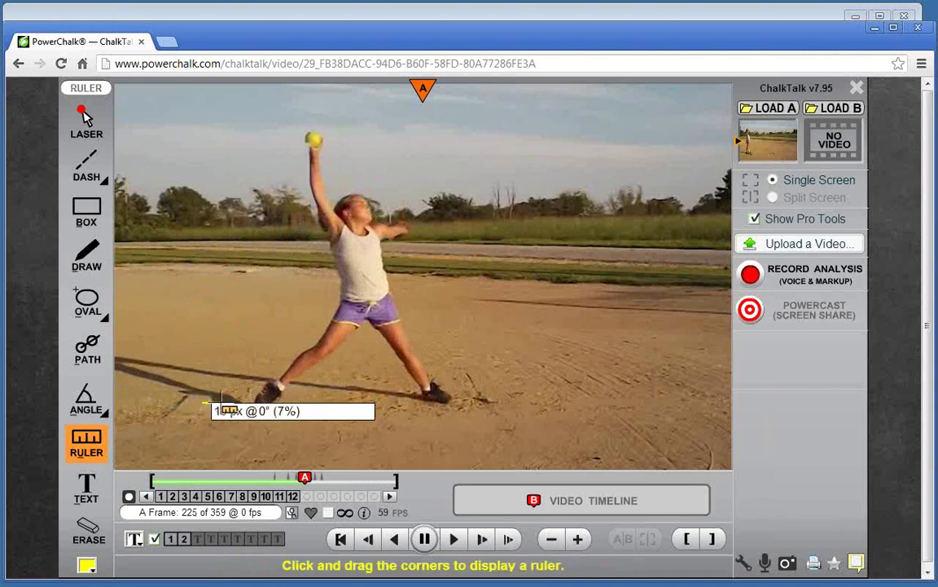
left_click_drag(222, 403, 432, 395)
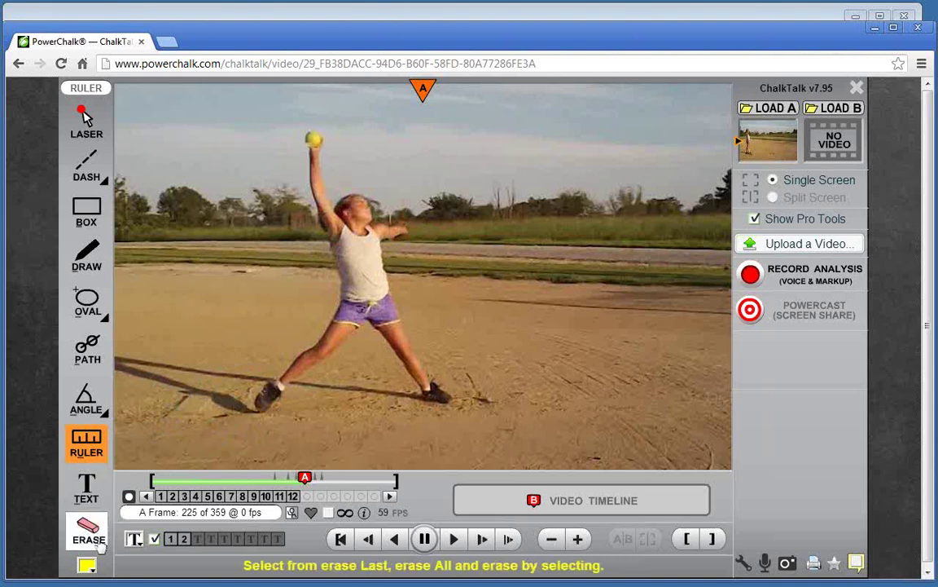
mouse_move(89, 534)
left_click(171, 542)
Open the Saved Text Titles editor and go through its title slots, including the existing text in slot 1
mouse_move(87, 491)
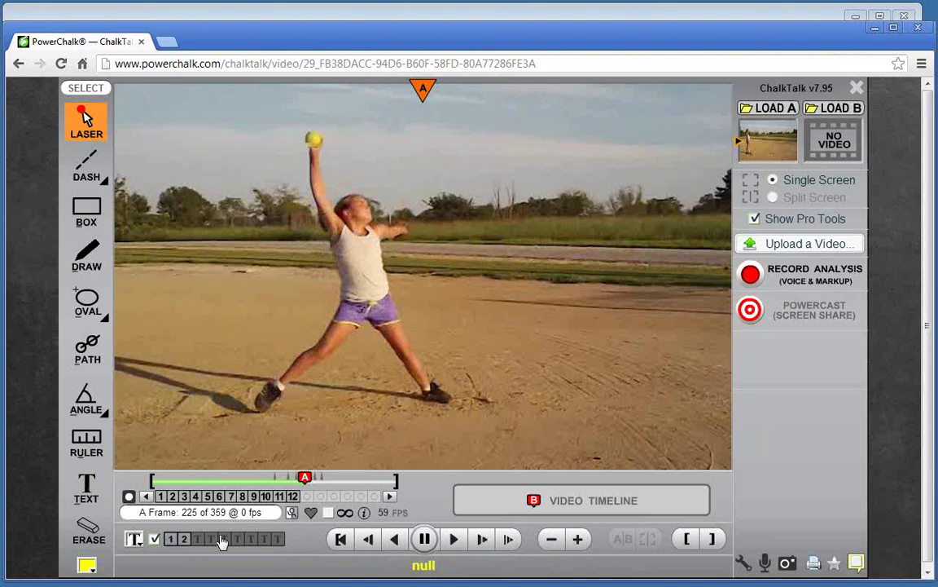
left_click(84, 495)
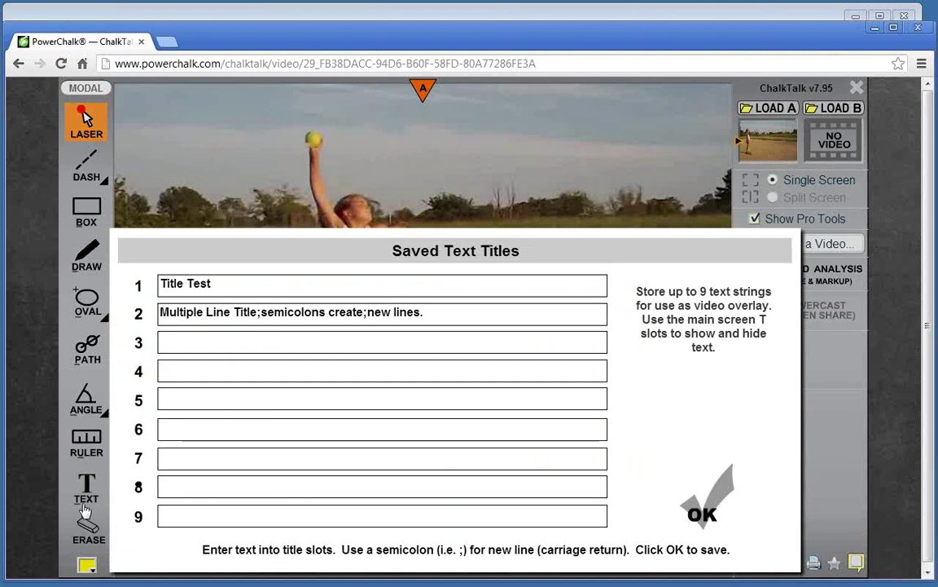
left_click(277, 344)
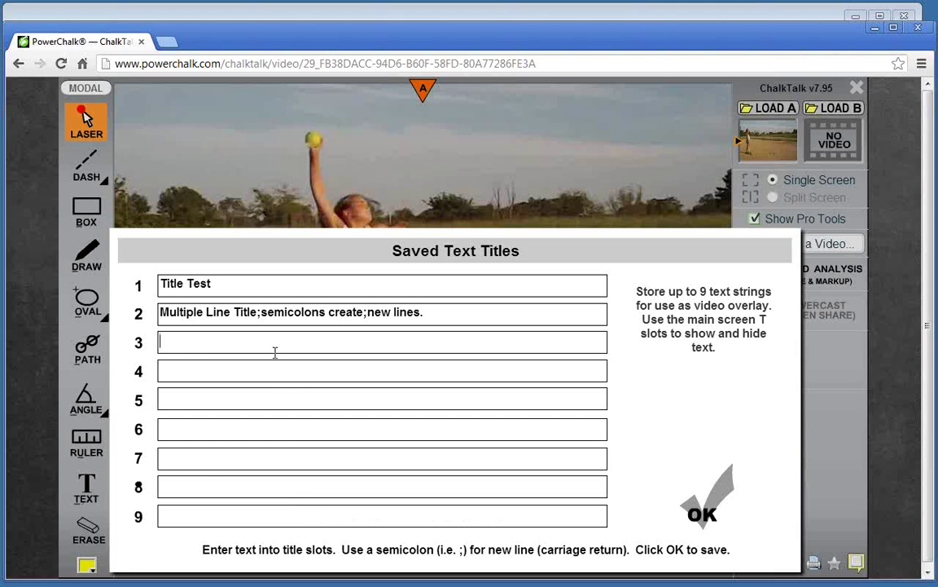
left_click(232, 429)
left_click(222, 458)
left_click(226, 484)
left_click(238, 512)
left_click(216, 284)
left_click_drag(216, 283, 159, 283)
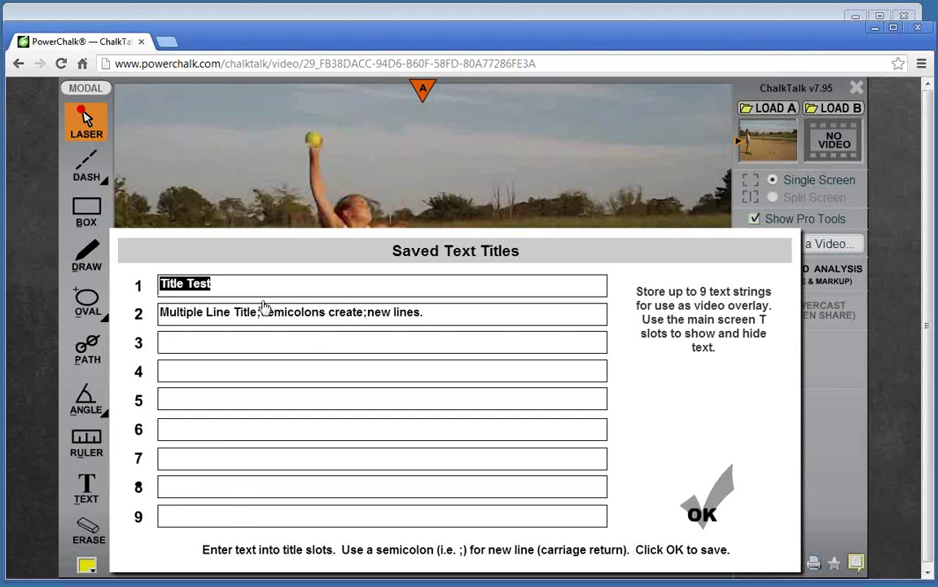
left_click(216, 512)
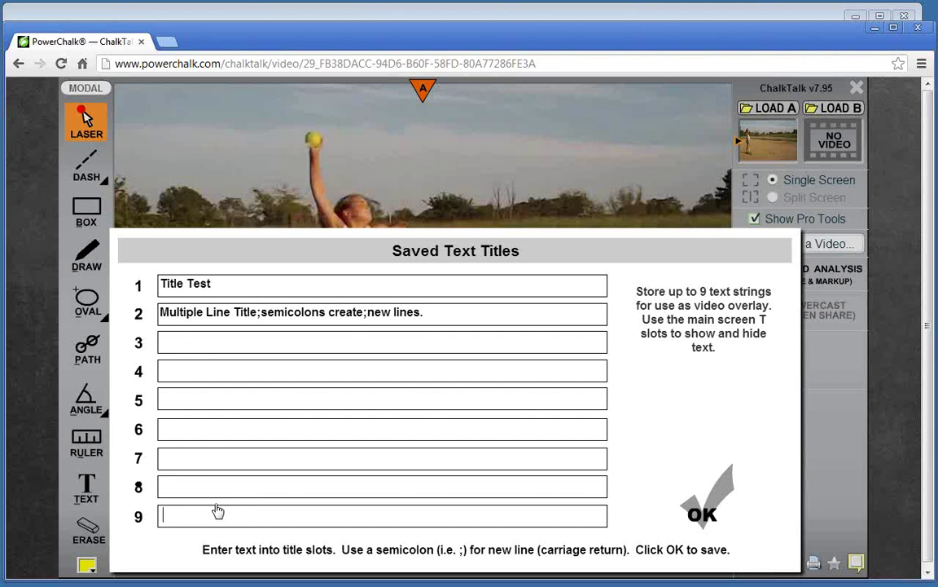
type("www.power")
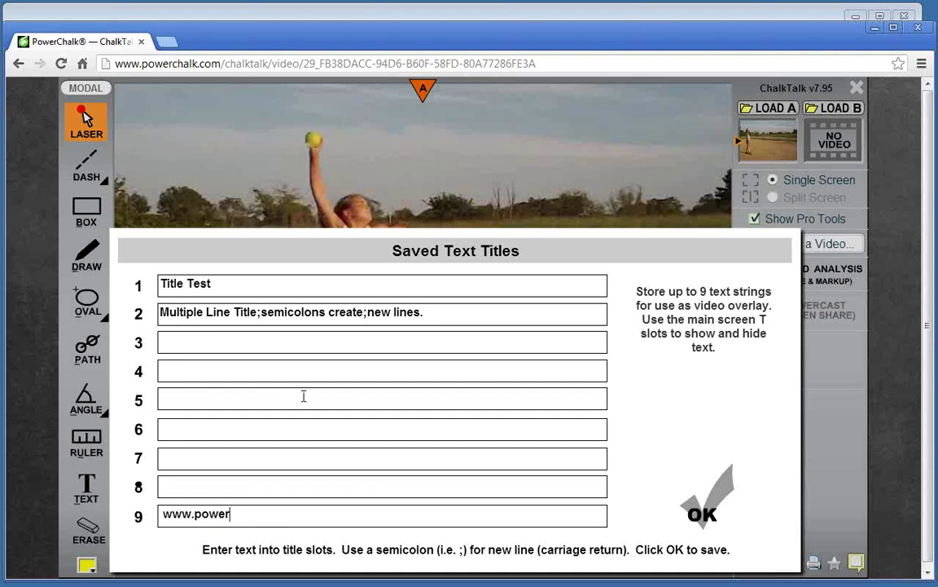
type("chalk.com/")
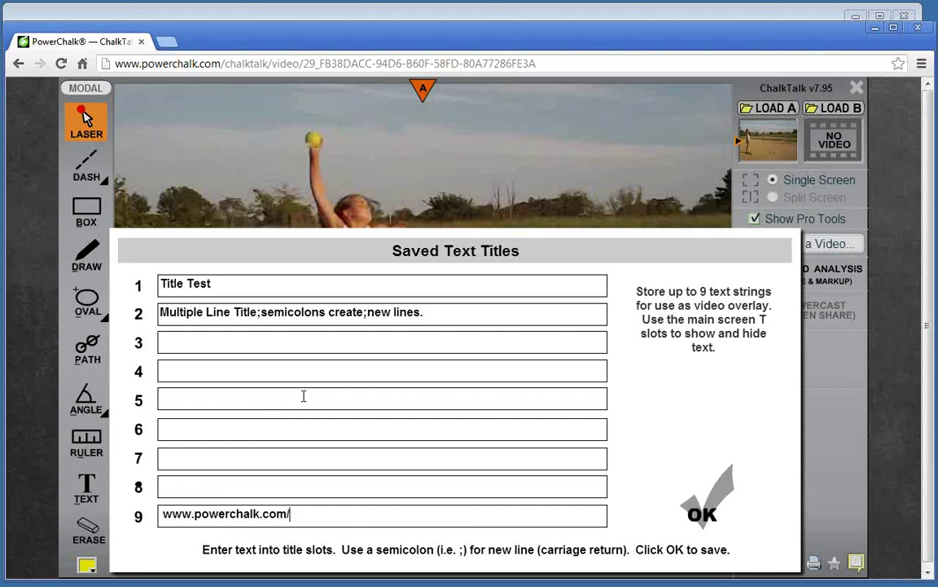
type("chazHenry")
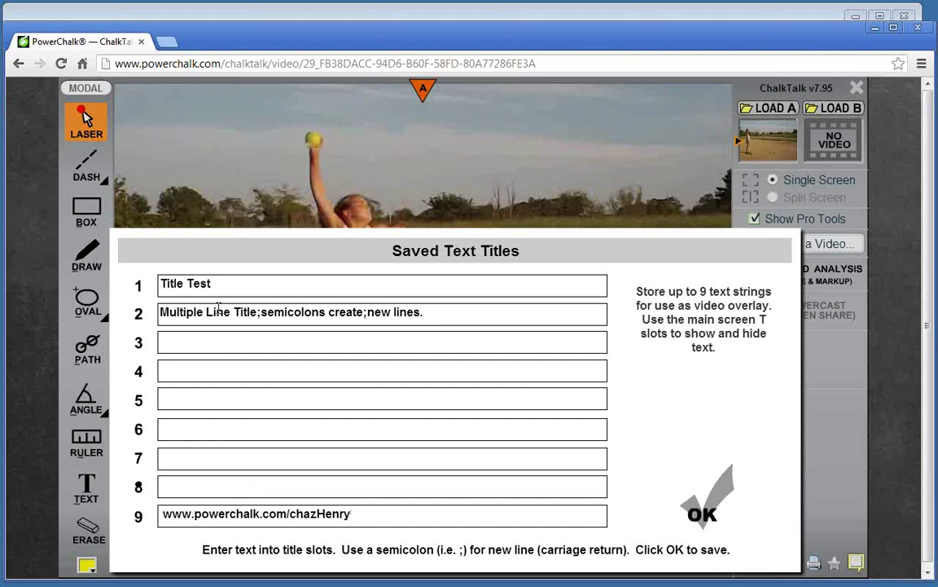
Replace title slots 1, 2 and 3 with "Good", "Better" and "Best", and save the text titles
left_click_drag(220, 286, 136, 291)
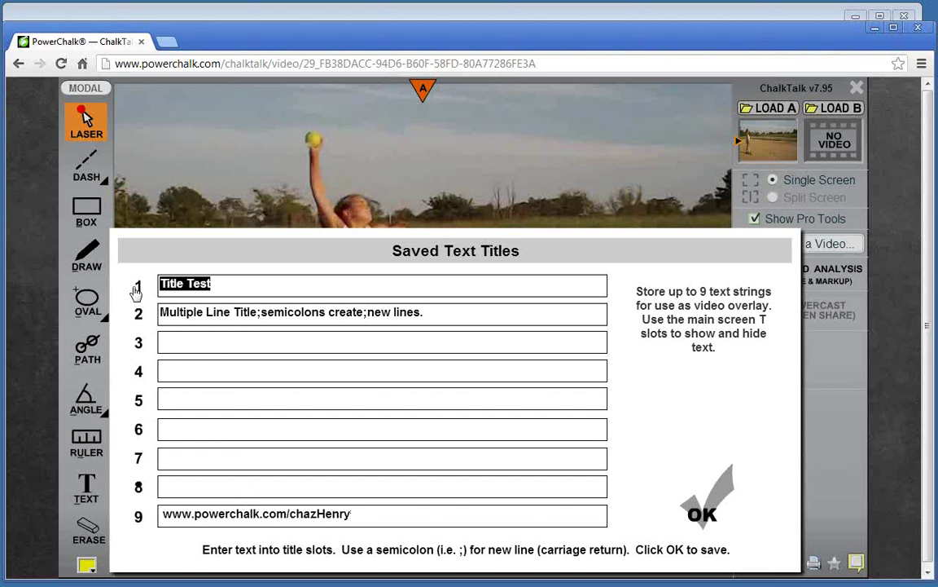
type("Good")
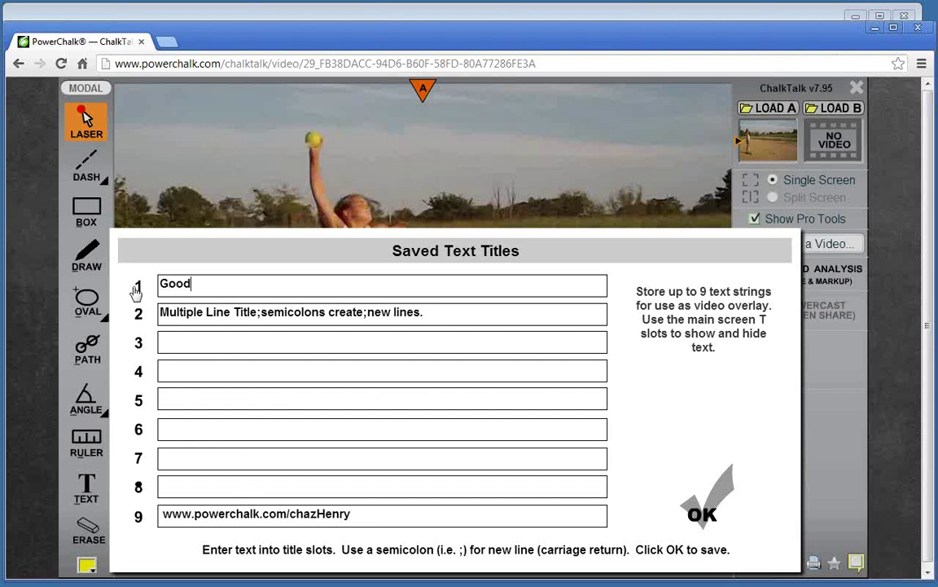
key("Tab")
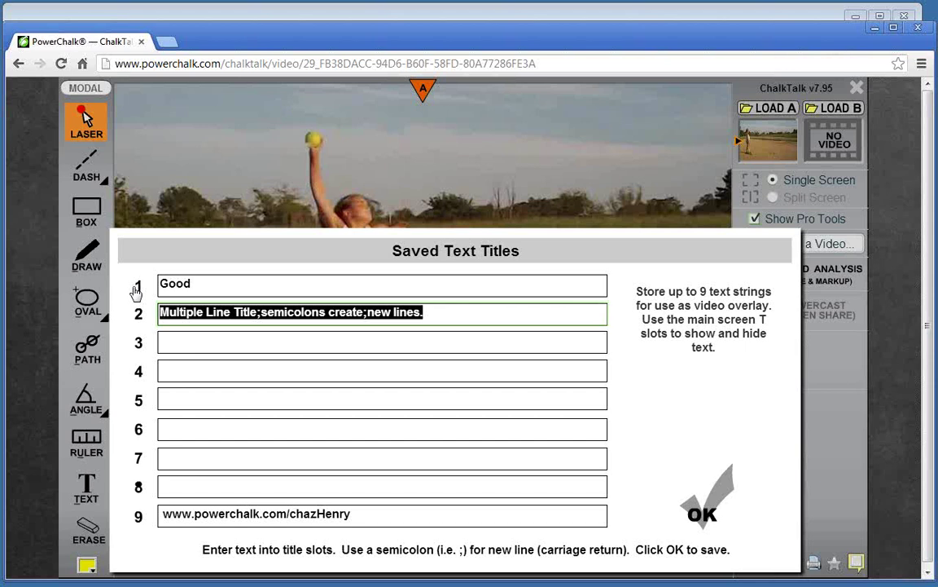
type("Better")
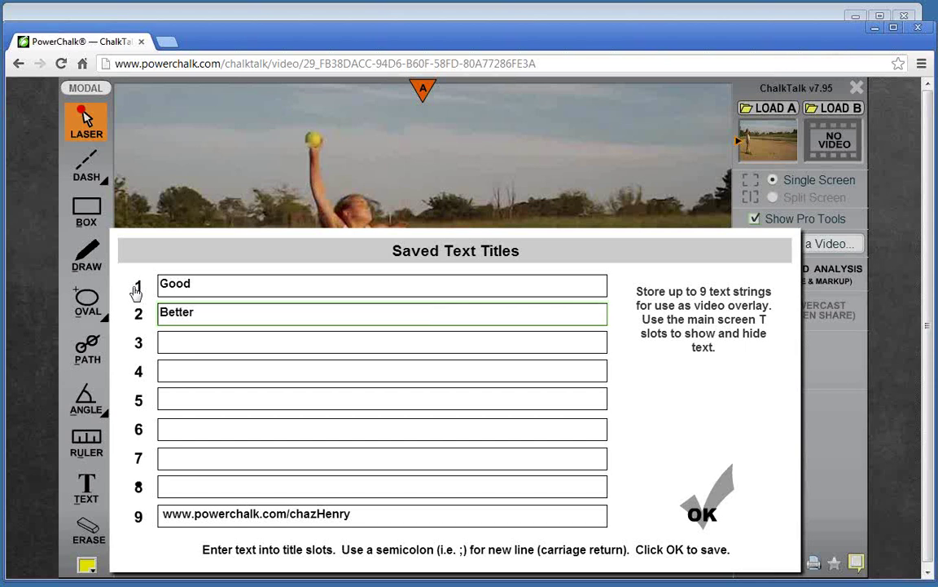
key("Tab")
type("b")
key("BackSpace")
type("Best")
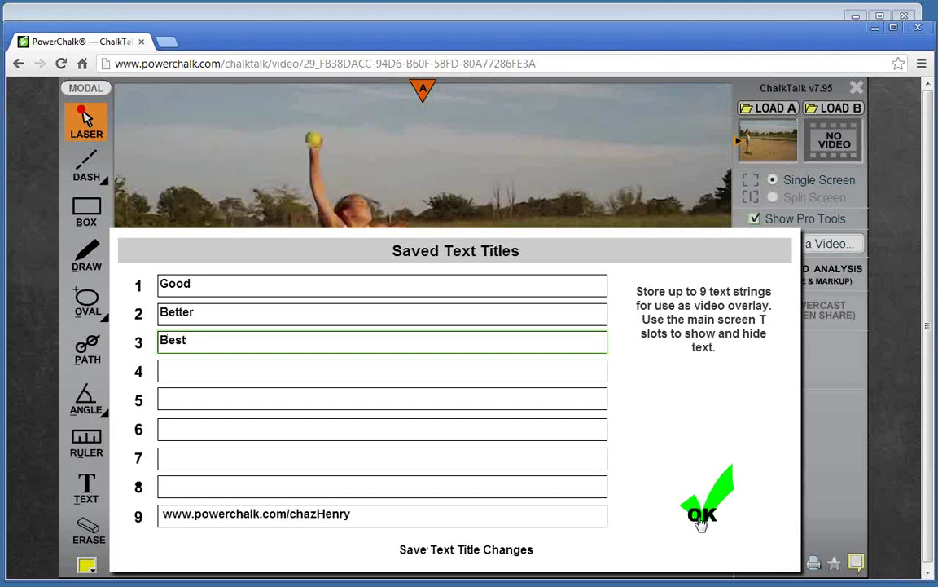
left_click(701, 522)
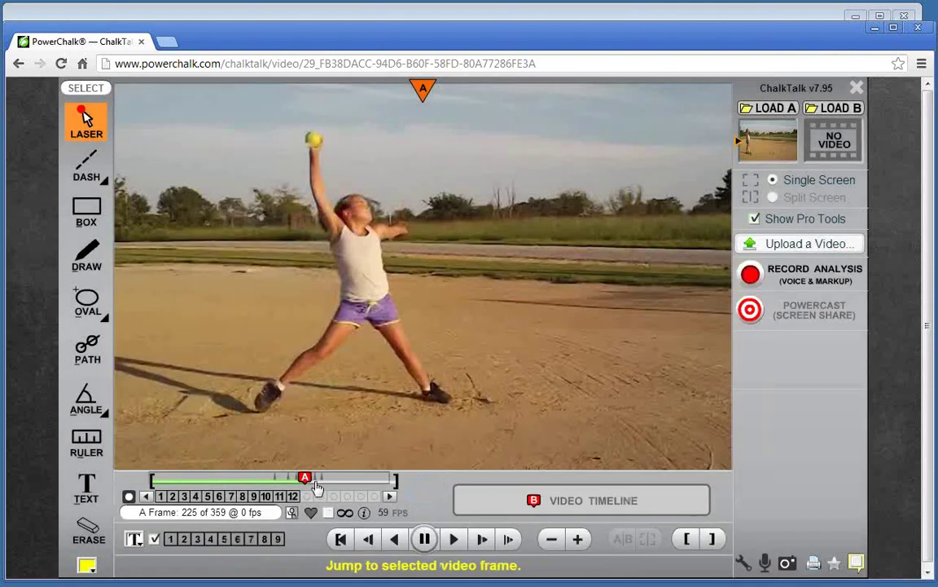
Overlay saved title 1 on the video and toggle the text overlay off and back on
left_click(172, 543)
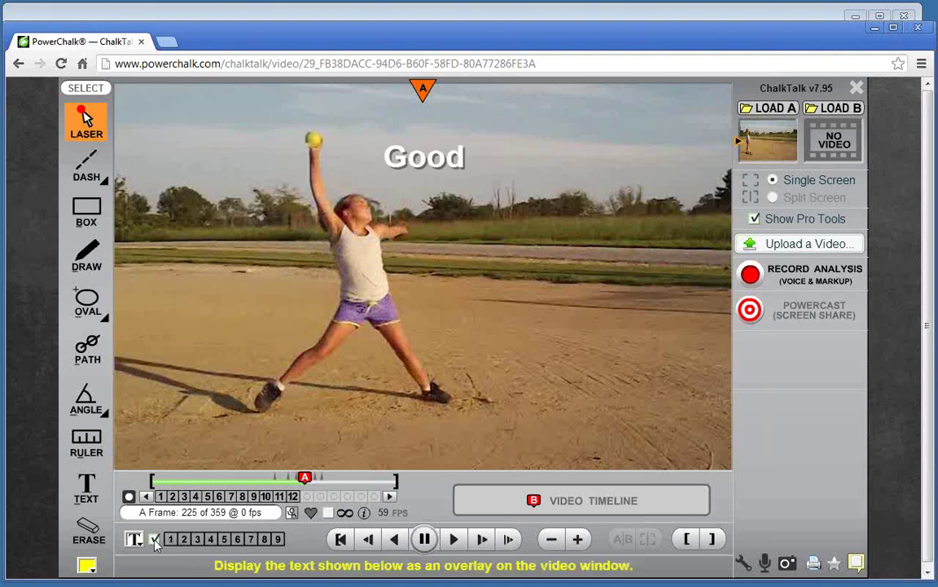
left_click(155, 540)
left_click(155, 540)
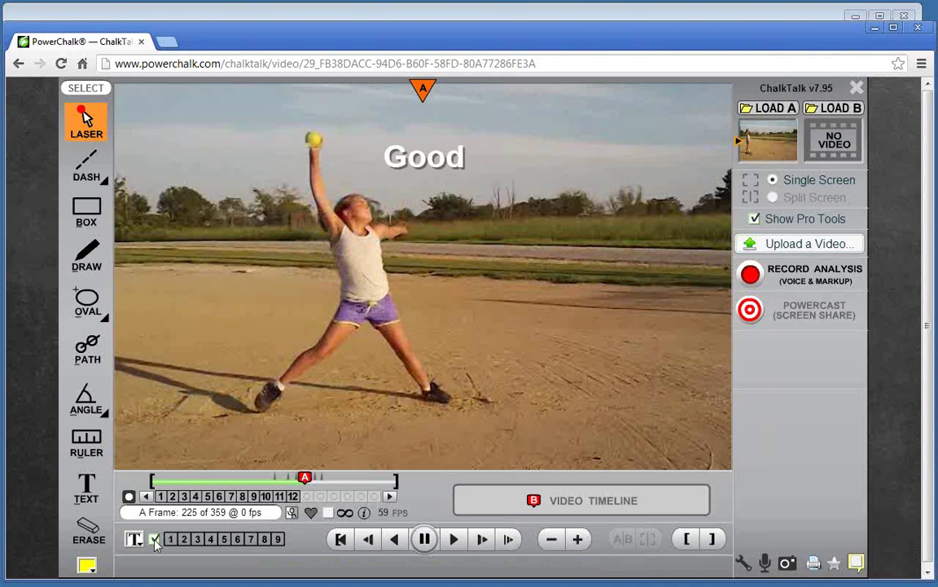
left_click(155, 540)
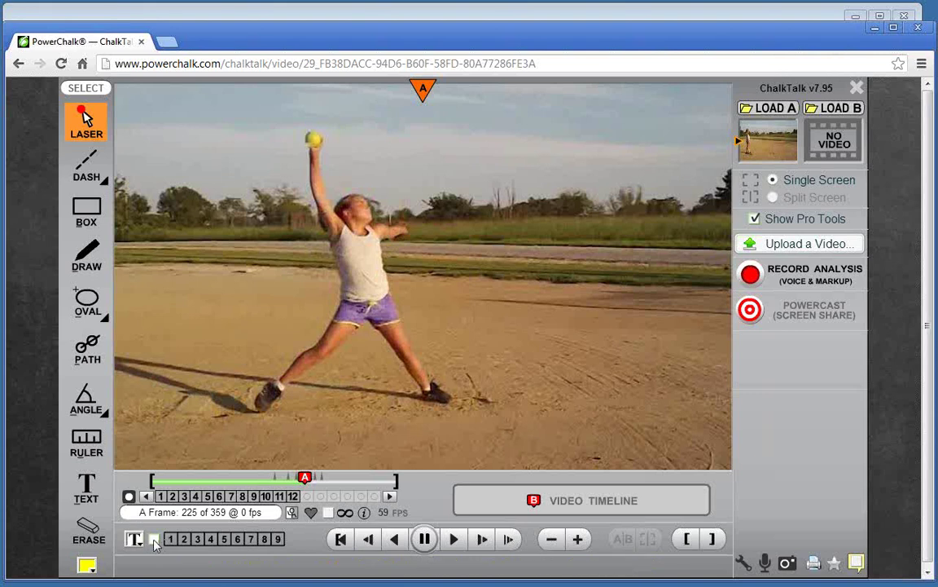
left_click(154, 539)
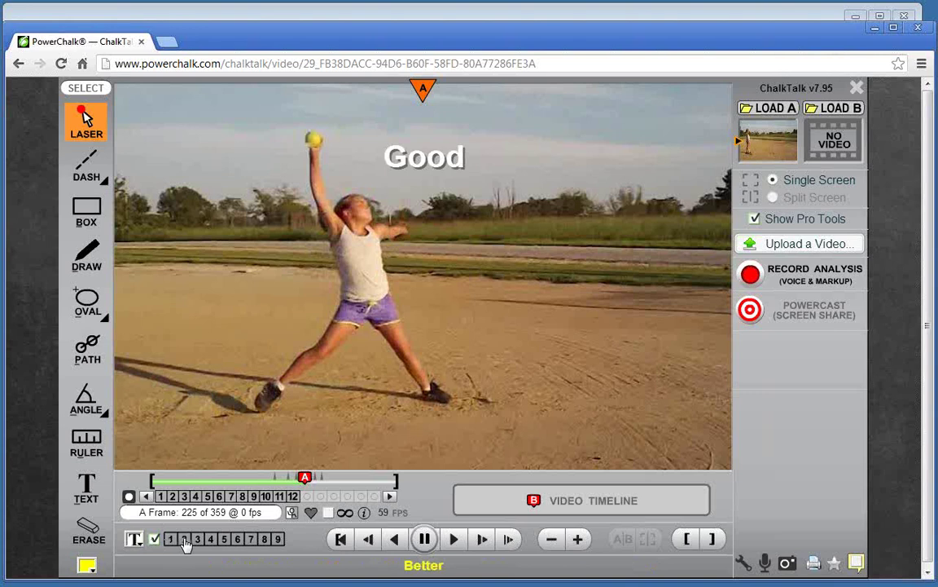
Switch the video overlay to titles 2 and 9, hide and show title 9, and return to title 1
left_click(185, 541)
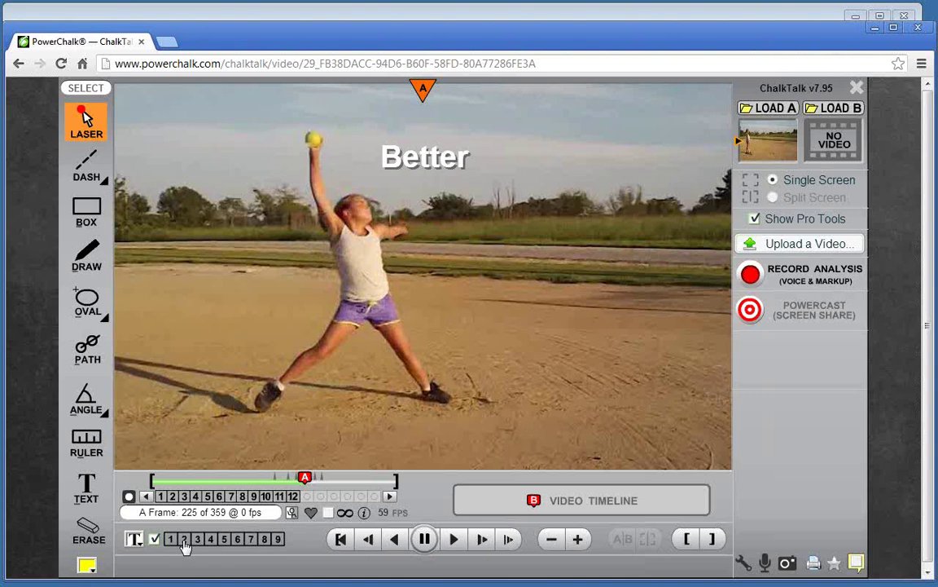
left_click(278, 539)
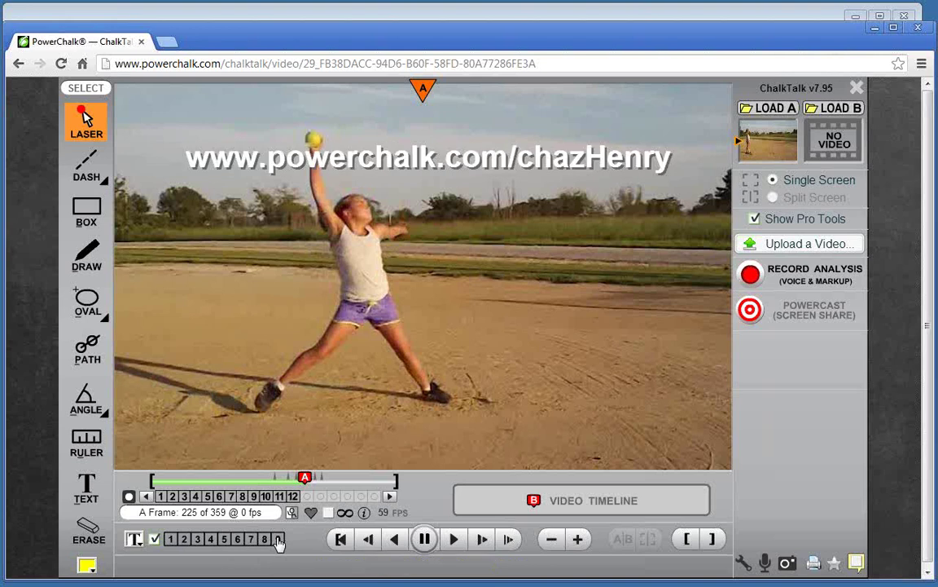
left_click(154, 539)
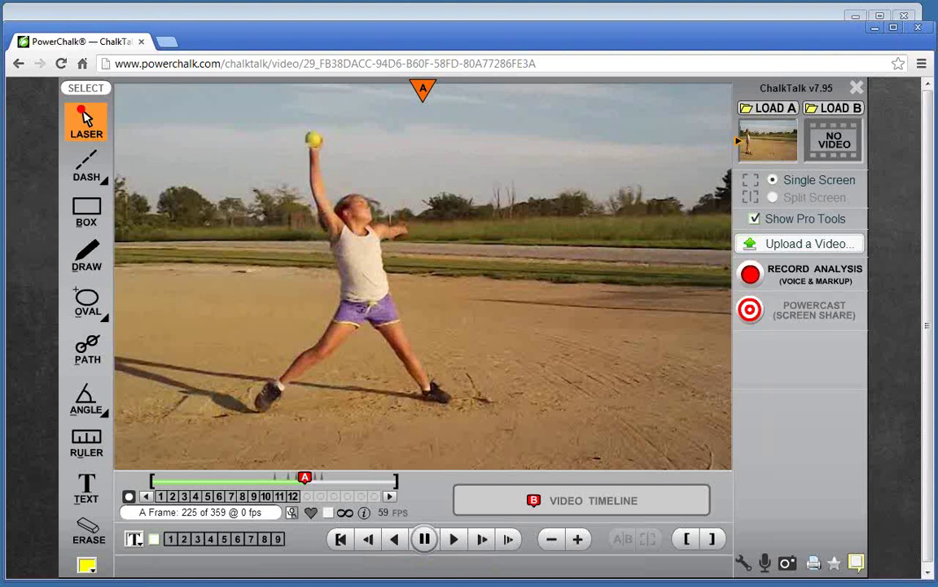
left_click(171, 541)
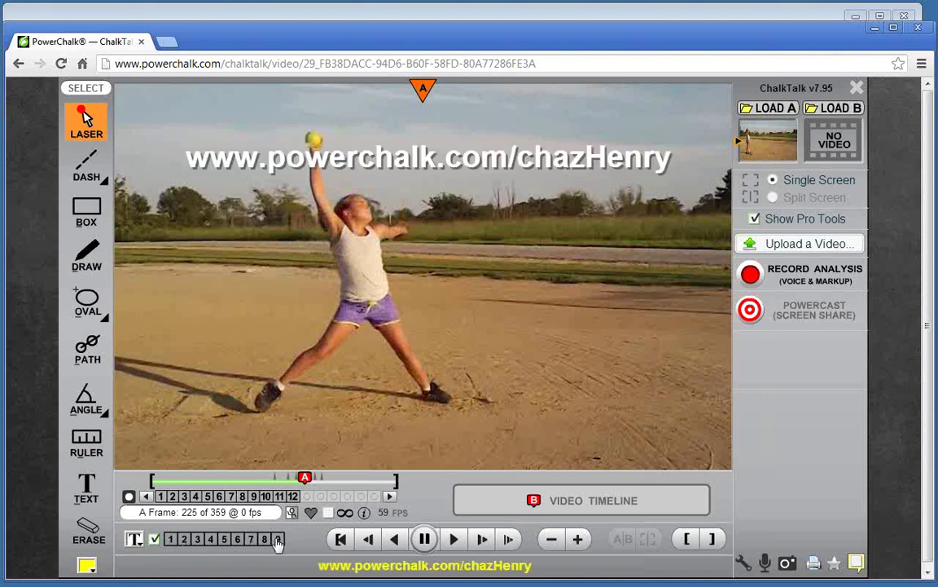
left_click(171, 540)
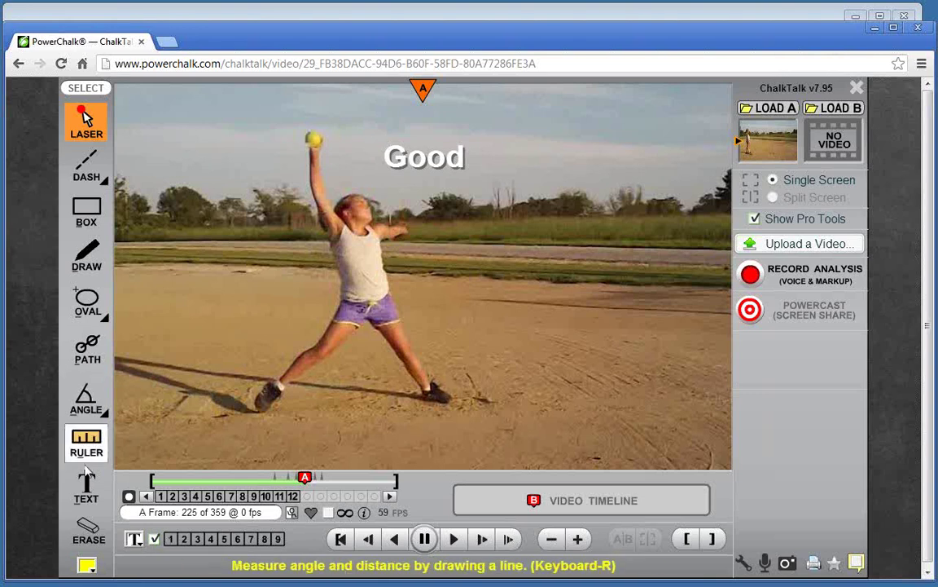
Reopen the Saved Text Titles editor and set slots 1 to 3 to "1. Step one", "2. step two" and "3. step three"
left_click(86, 486)
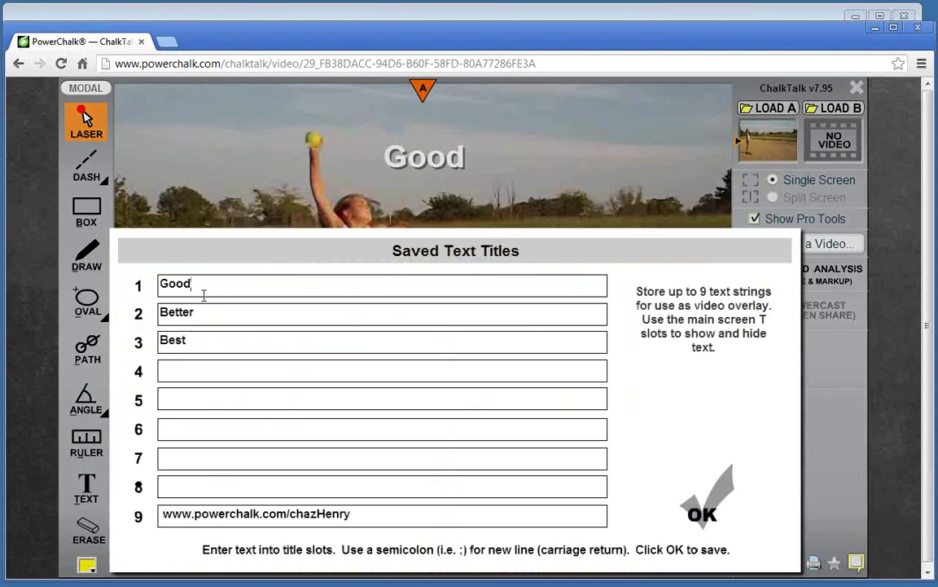
left_click_drag(209, 291, 133, 292)
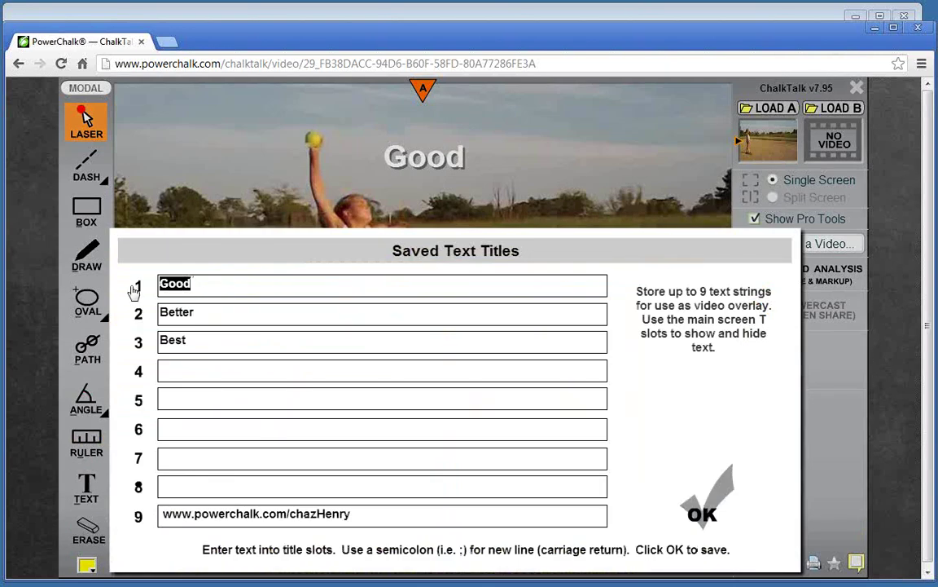
type("1. Step")
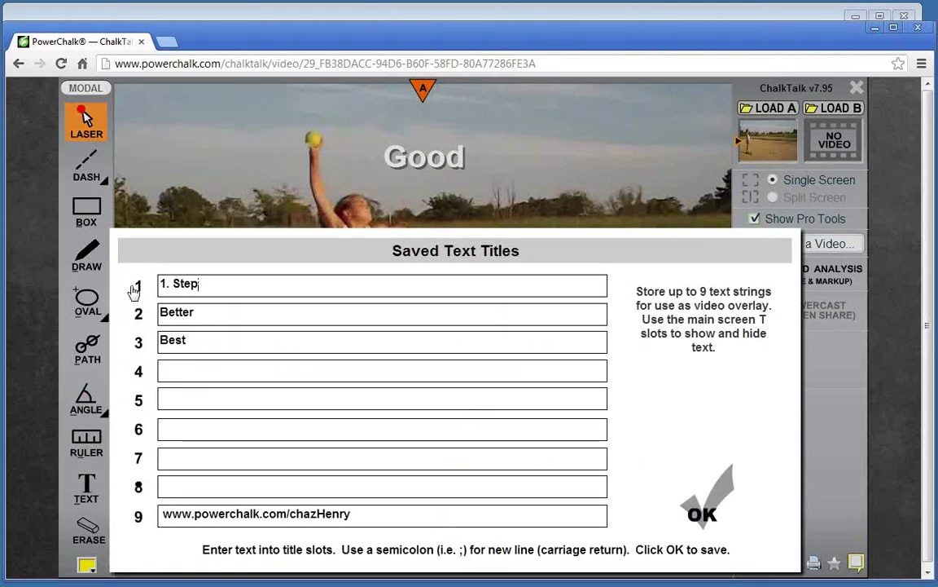
type(" one")
key("Tab")
type("2")
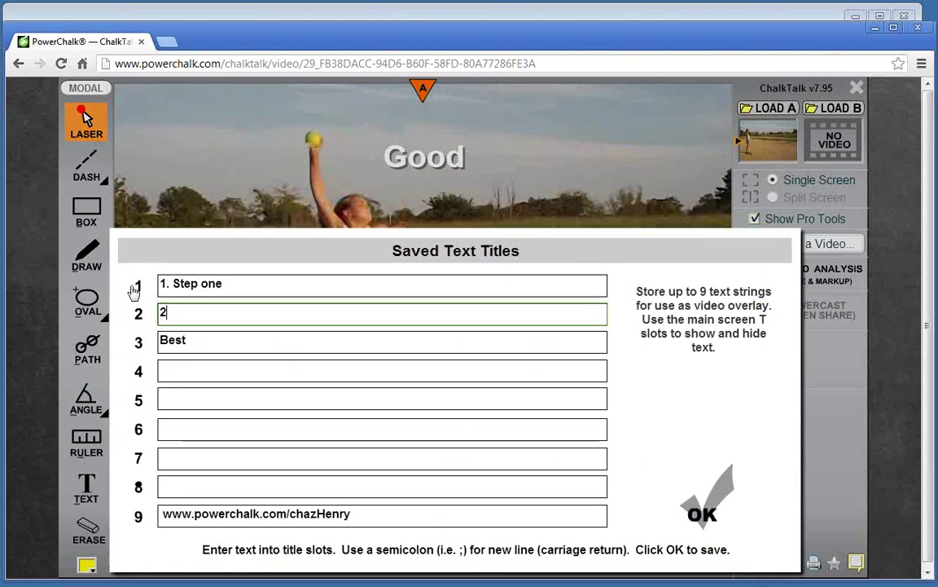
type(". step two")
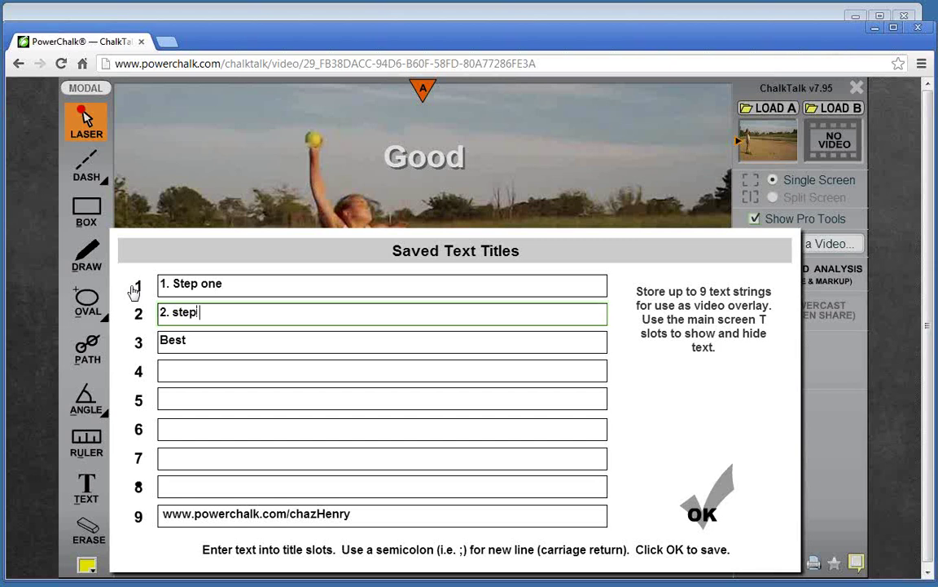
key("Tab")
type("3")
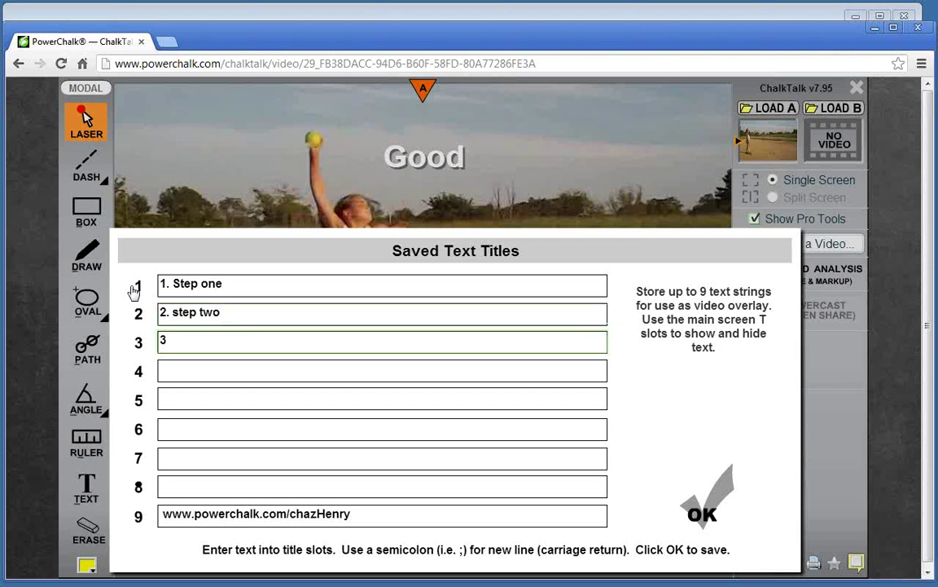
type(". step three")
Enter "good", "better" and "best" in title slots 4, 5 and 6, and save the text titles
left_click(194, 367)
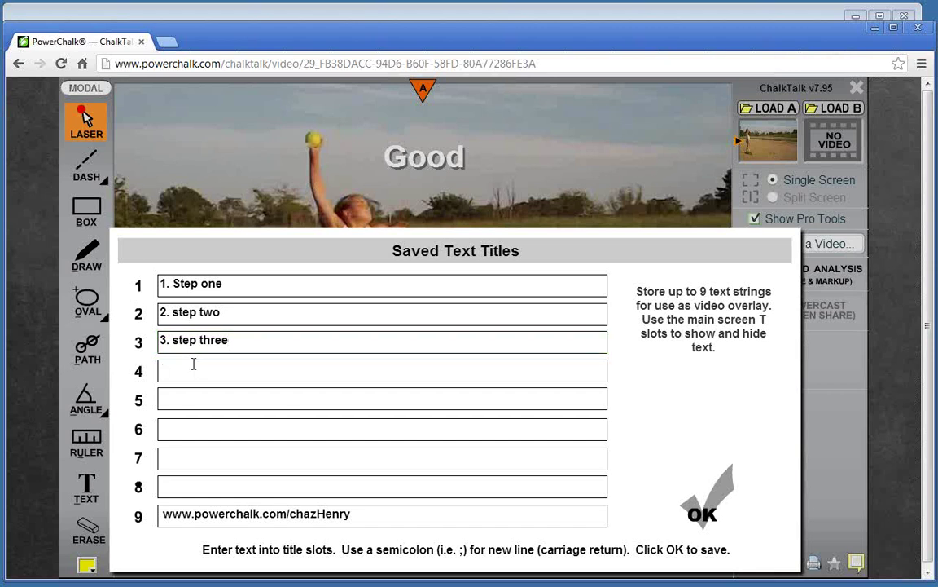
type("good")
key("Tab")
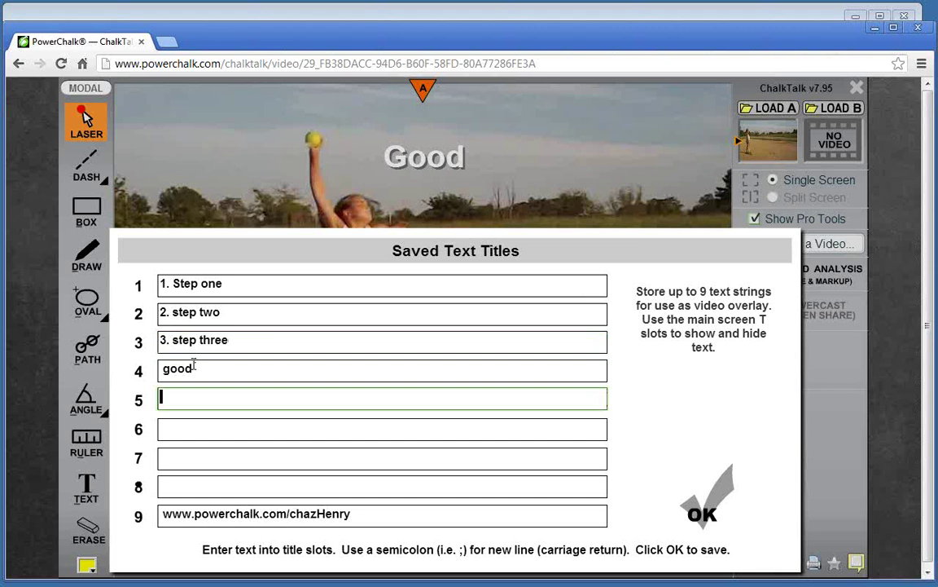
type("better")
key("Tab")
type("best")
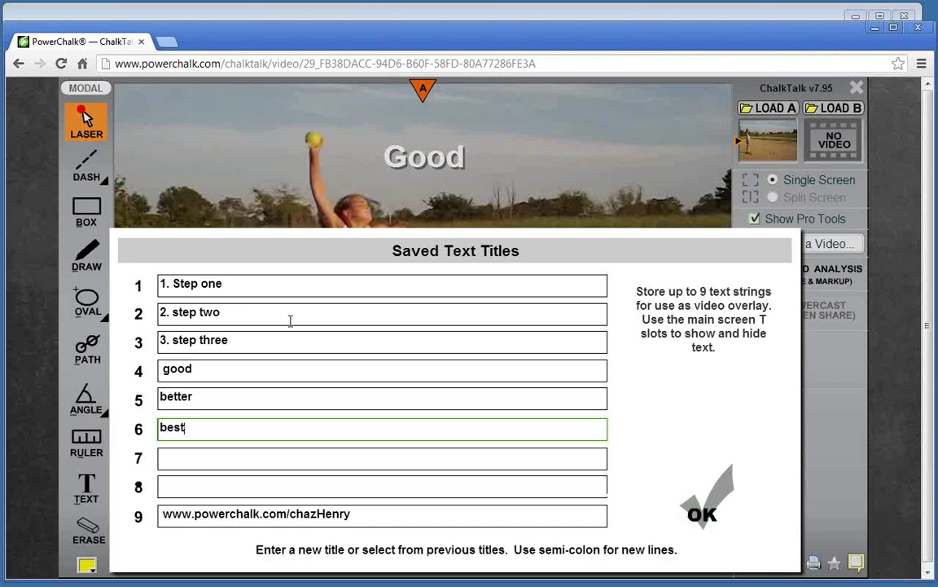
left_click(691, 521)
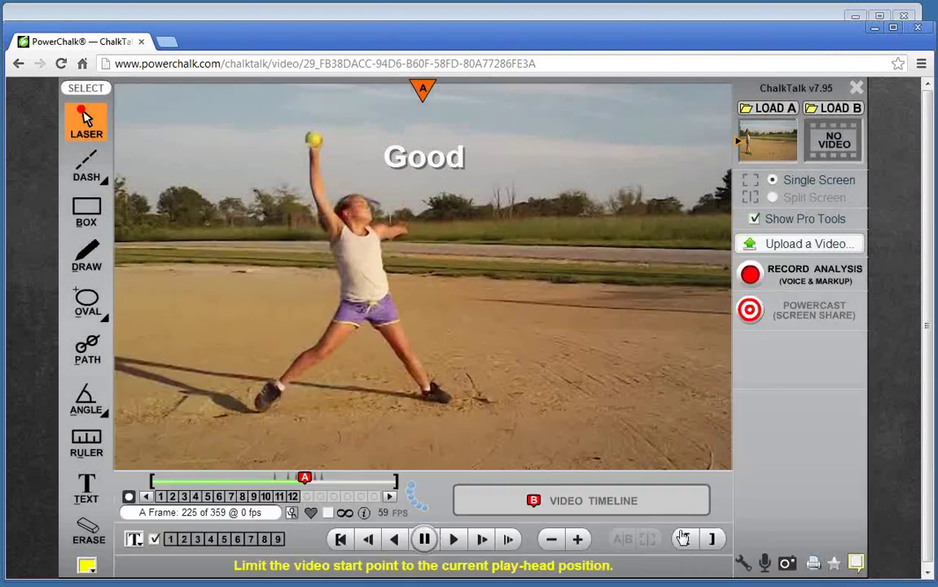
Refresh the text overlay, show titles 1, 2 and 3 in turn on the video, and hide the overlay
left_click(155, 540)
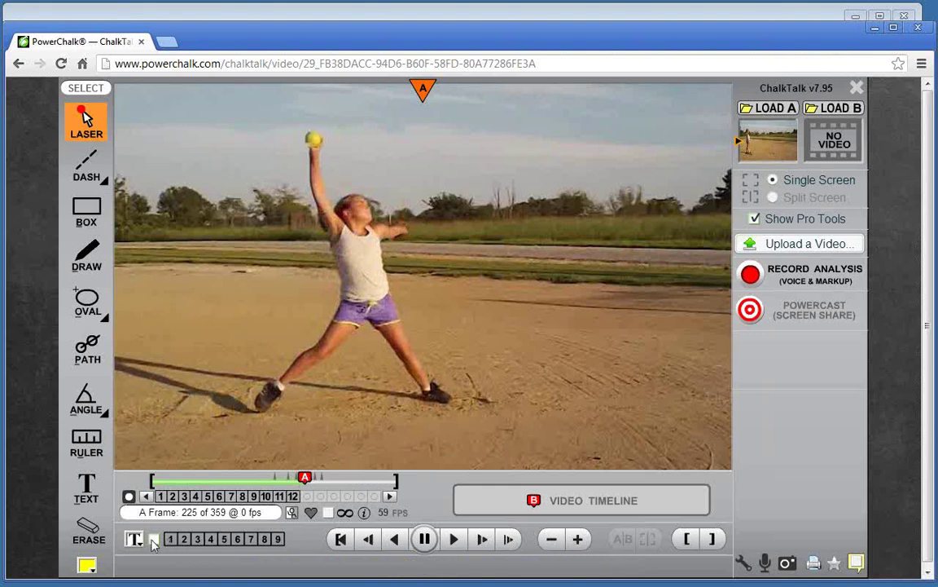
left_click(153, 539)
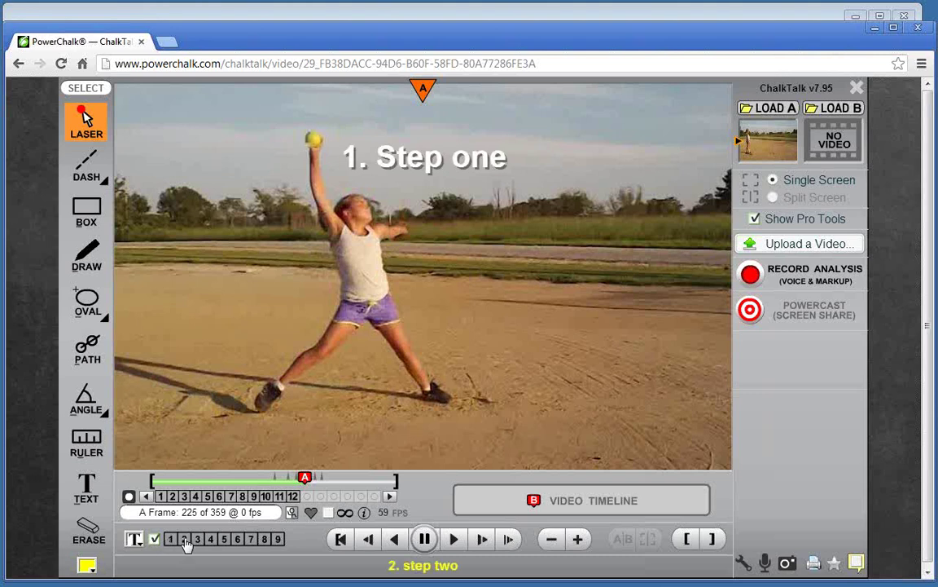
left_click(185, 541)
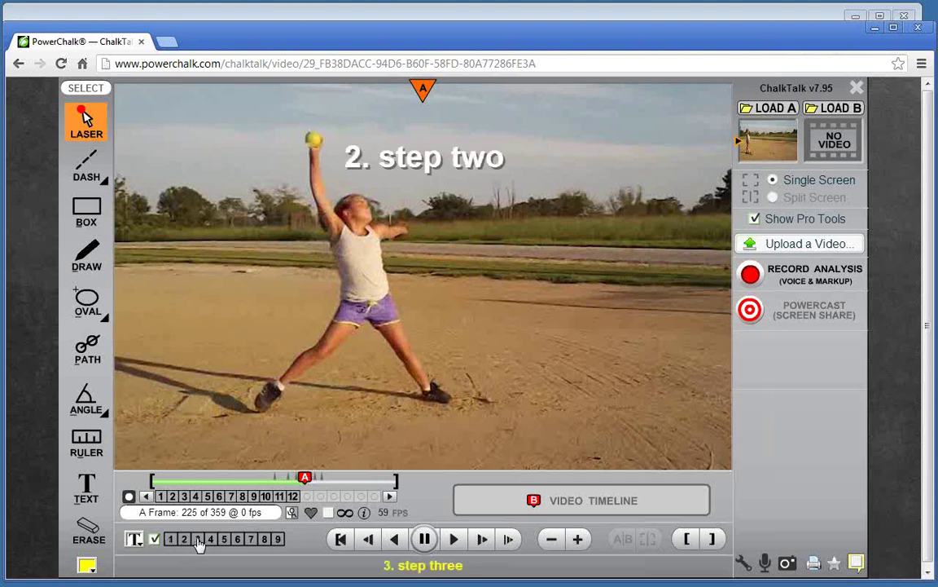
left_click(198, 540)
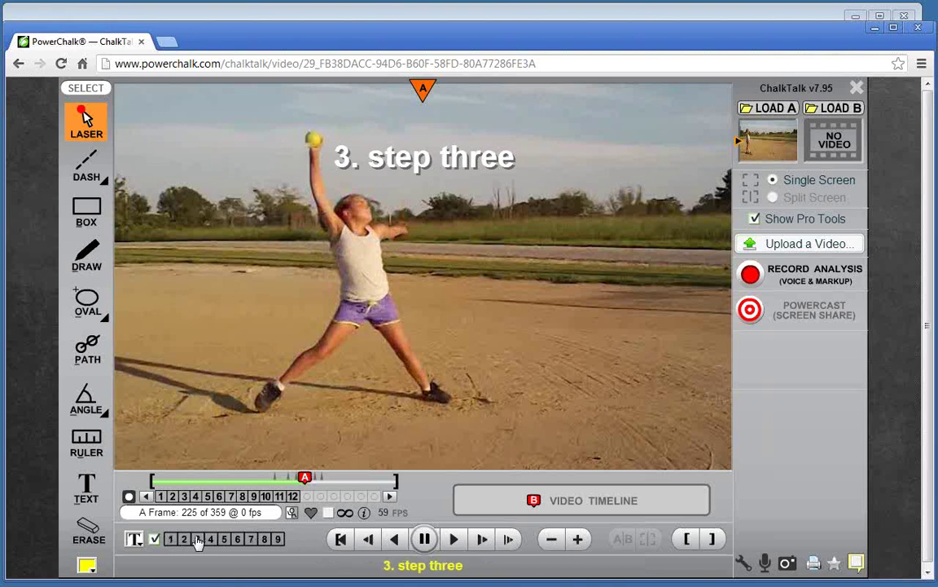
left_click(154, 539)
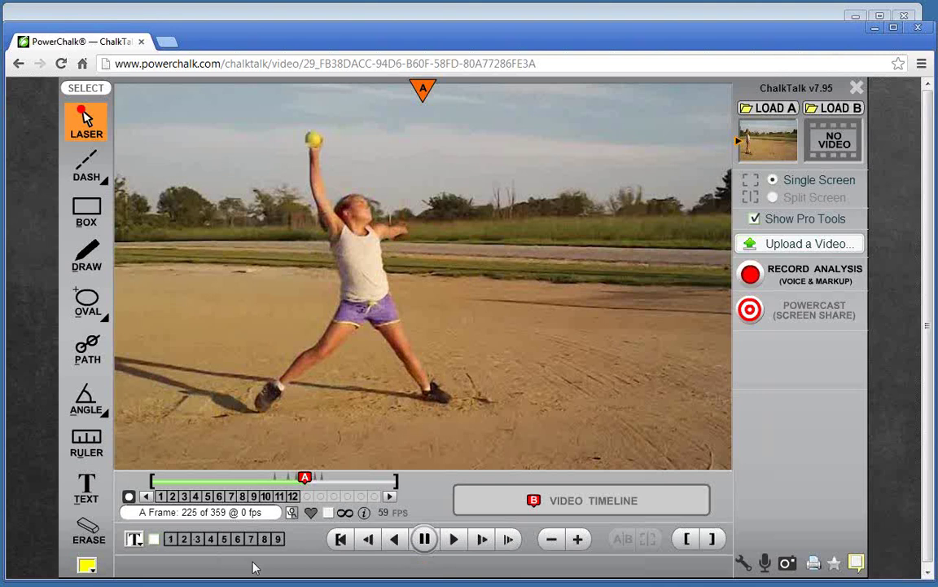
Overlay titles 4, 5 and 6 in turn on the video, and reopen the saved titles editor to review and save the slots
left_click(209, 541)
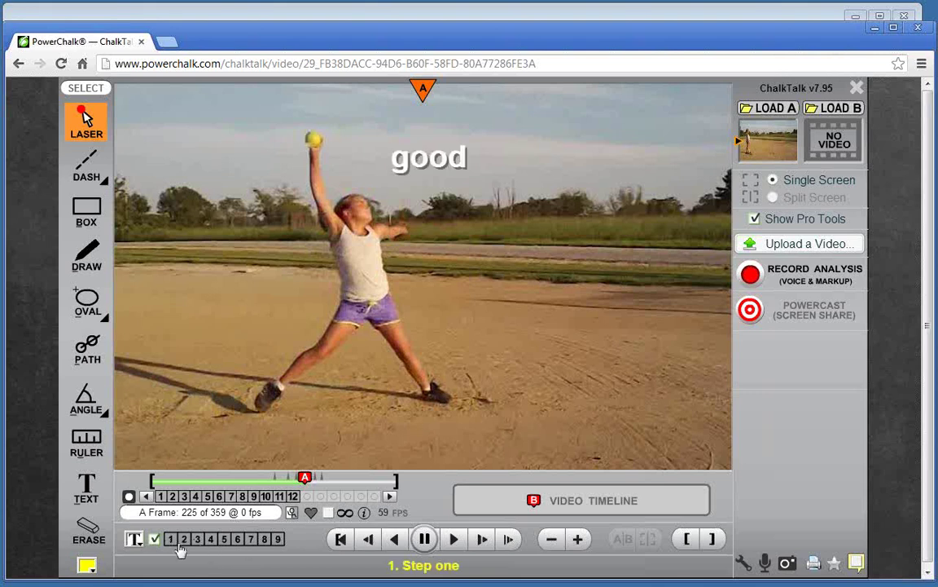
left_click(224, 539)
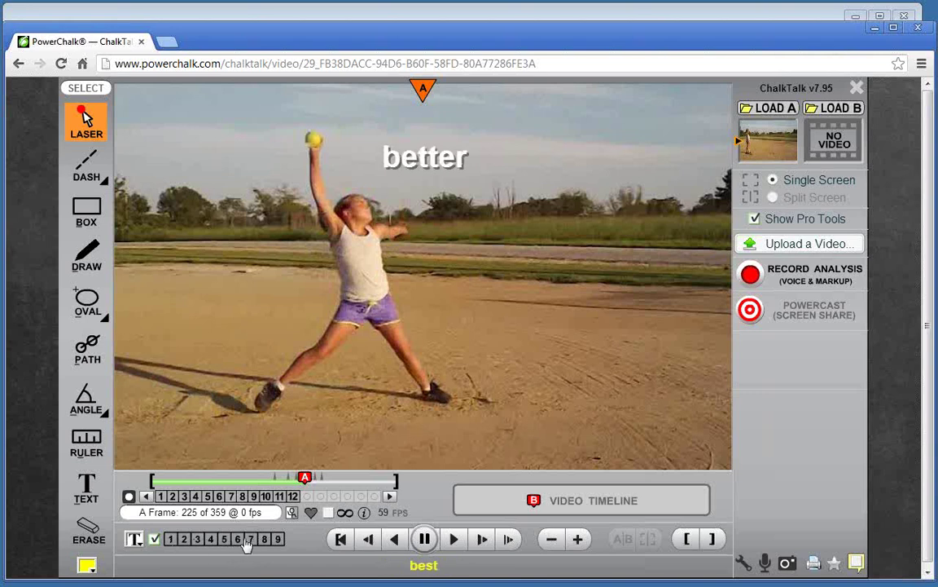
left_click(238, 539)
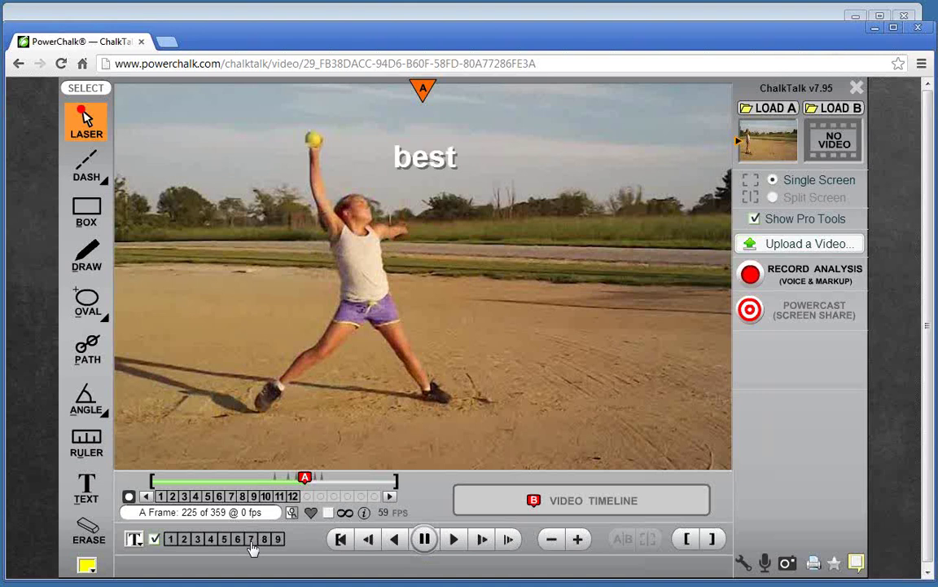
left_click(87, 489)
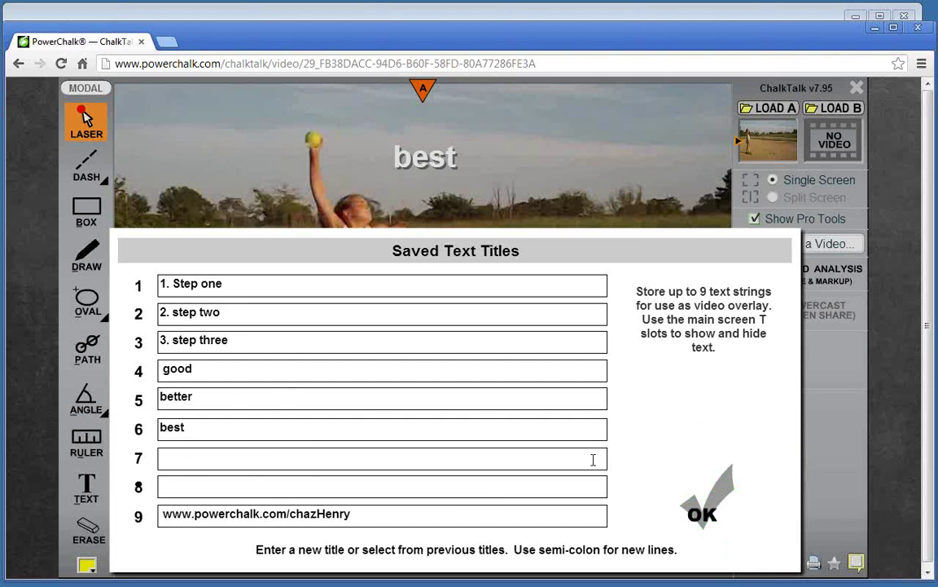
left_click(699, 514)
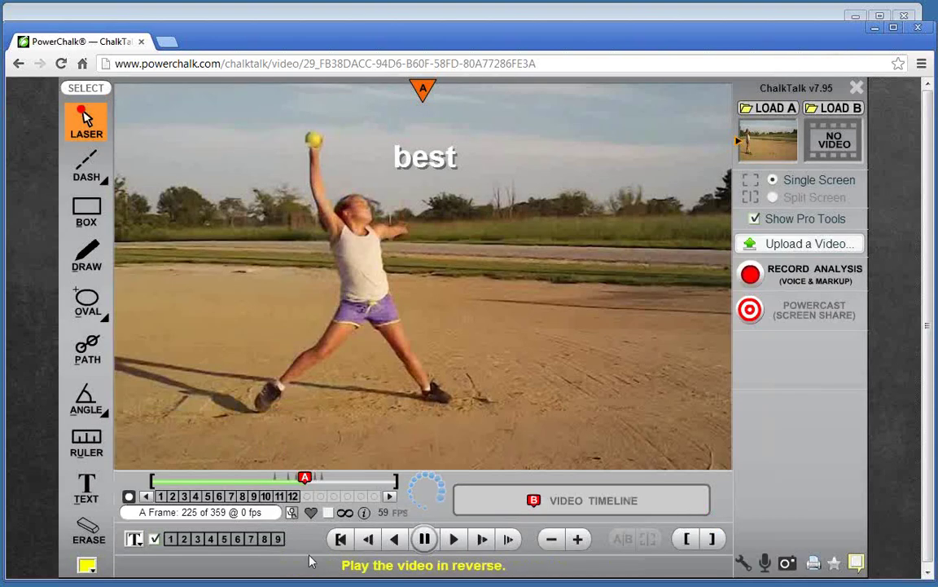
Toggle the text overlay off and back on, recolor it magenta and switch it to saved title 9
left_click(154, 539)
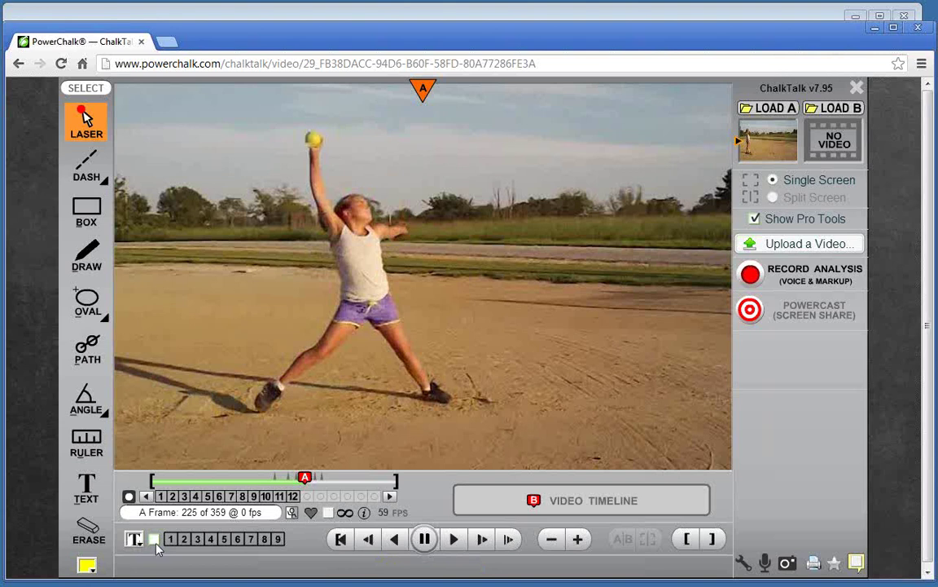
left_click(154, 539)
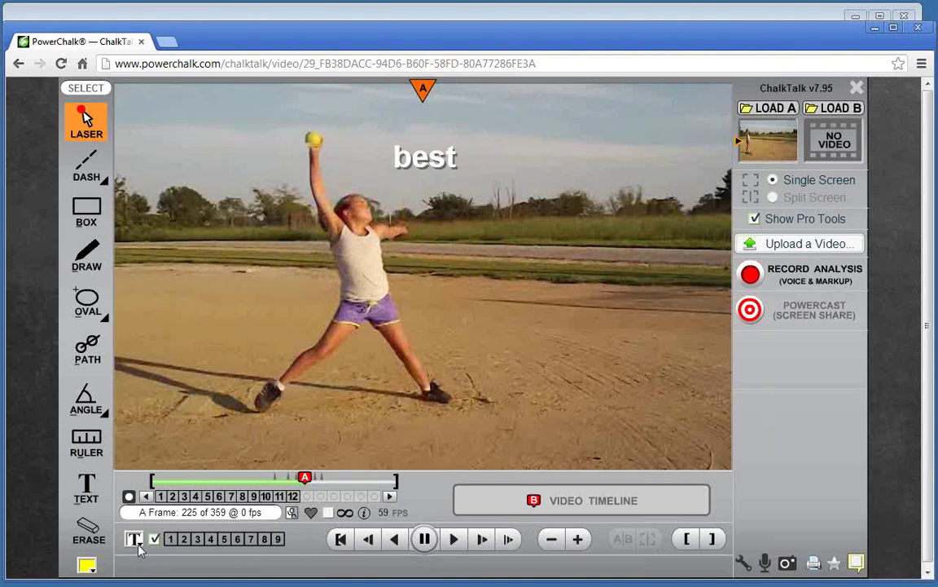
left_click(141, 544)
left_click(132, 489)
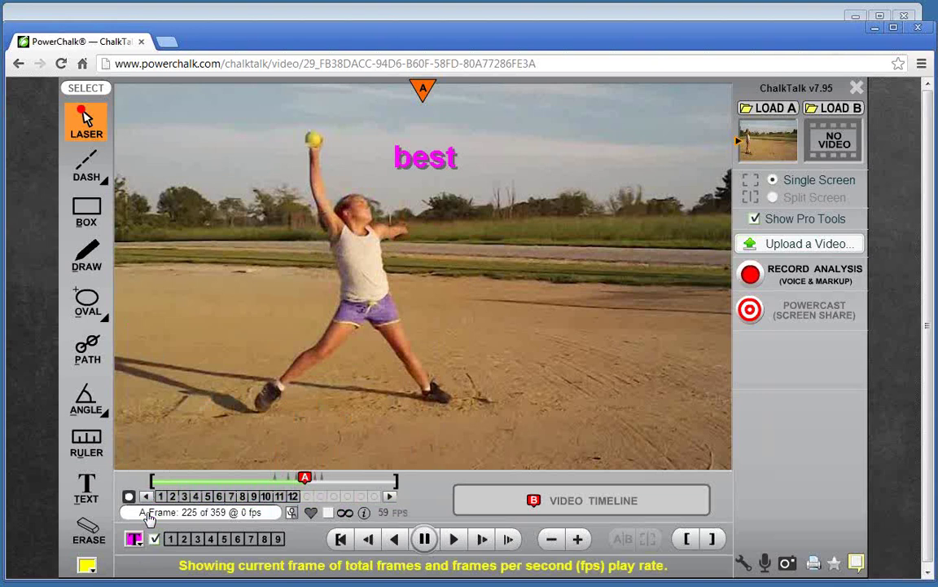
left_click(278, 539)
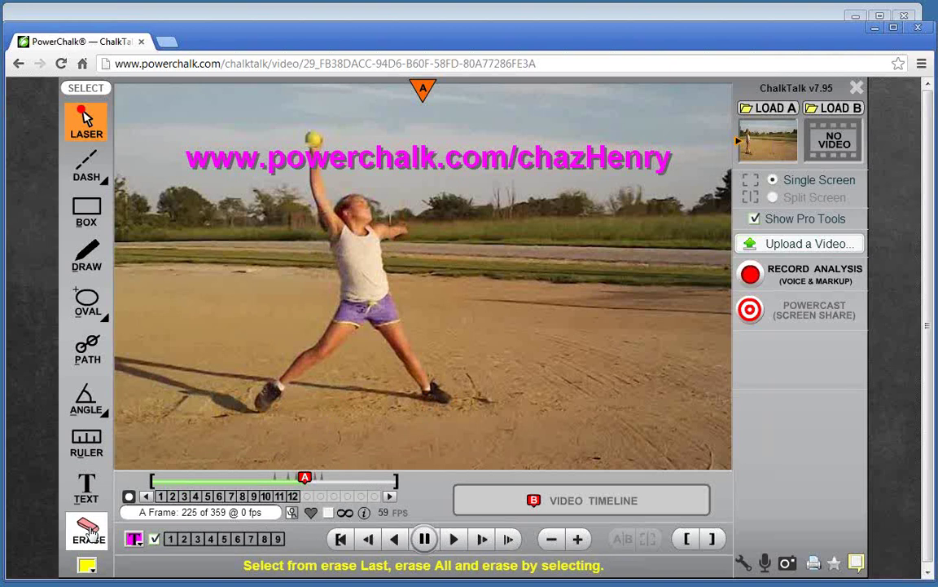
left_click(87, 487)
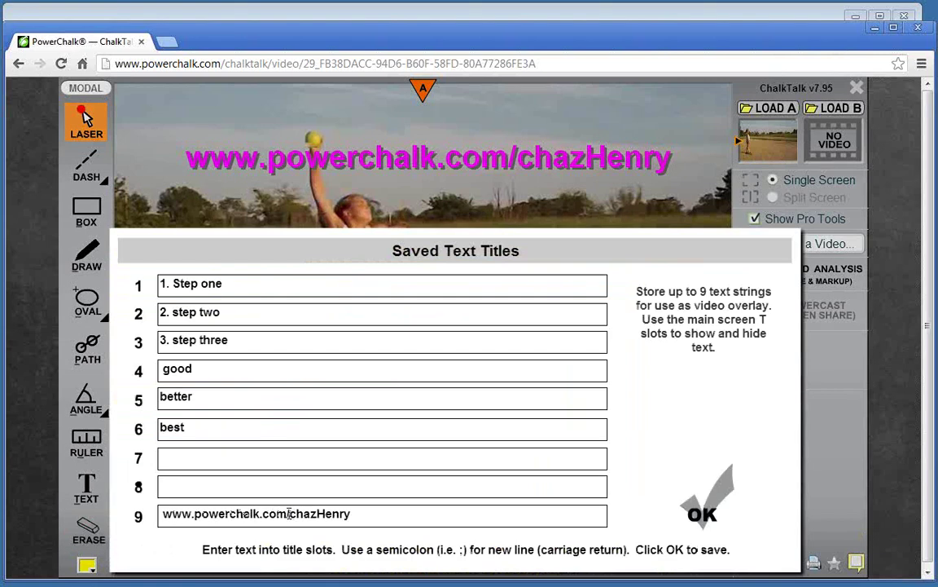
left_click_drag(161, 514, 197, 512)
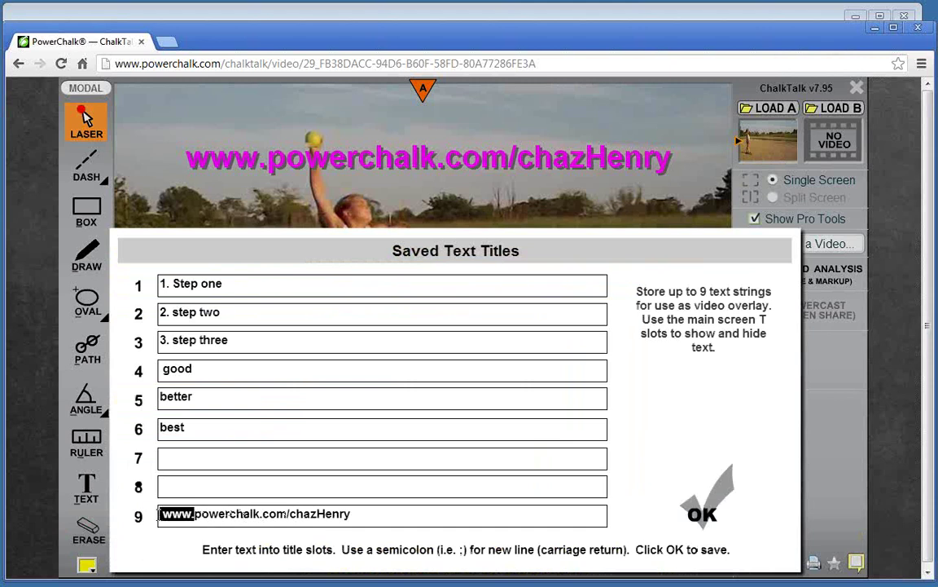
key("BackSpace")
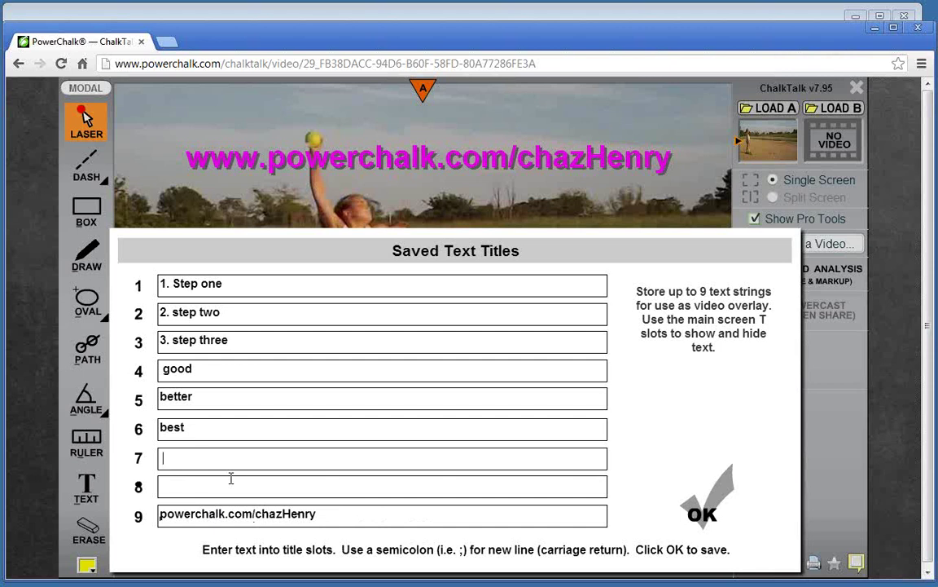
Enter "This is a line;this is on the next;this is on the third." in title slot 7, save, and show title 7 on the video
type("This is a line;")
type("this")
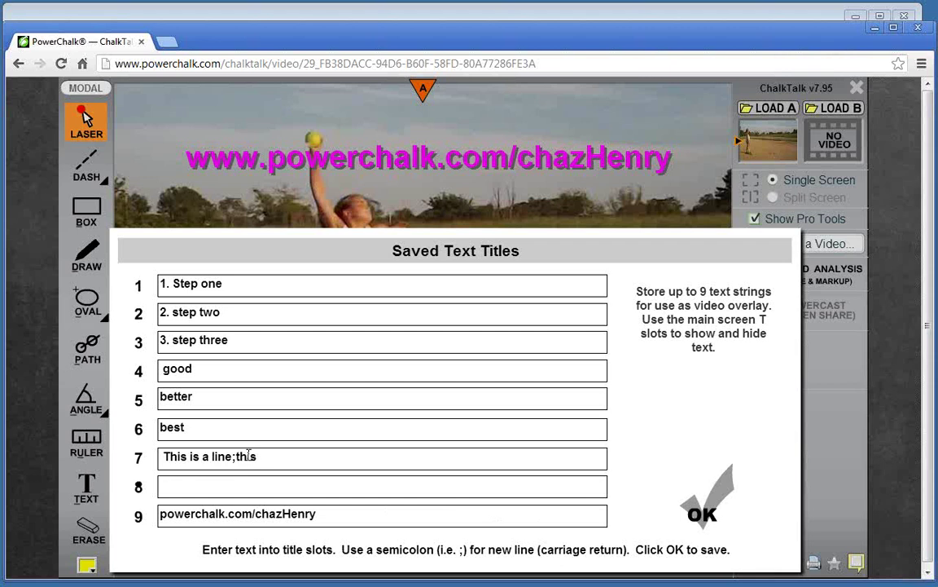
type(" is")
type(" on the")
type(" nexst")
key("BackSpace")
key("BackSpace")
key("BackSpace")
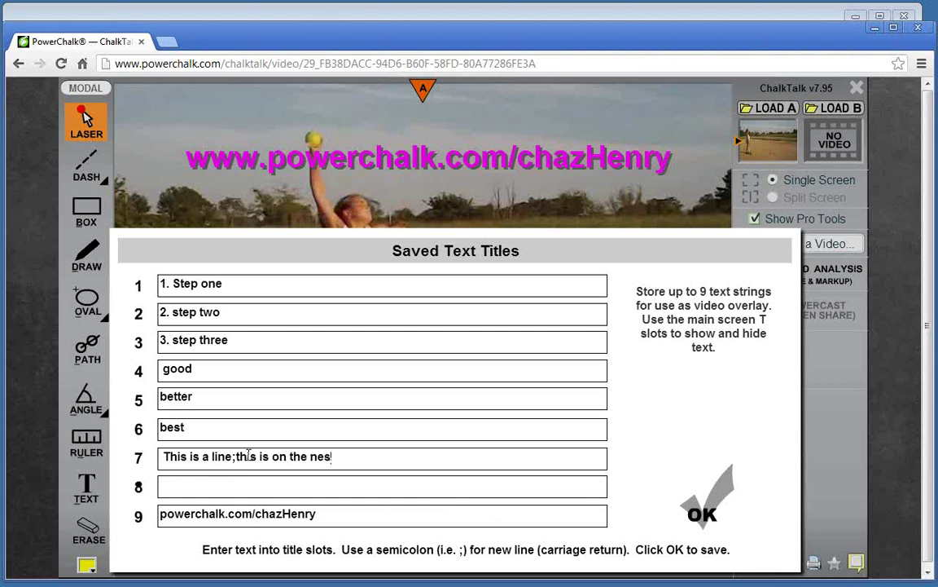
type("xt;")
type("is is on the third.")
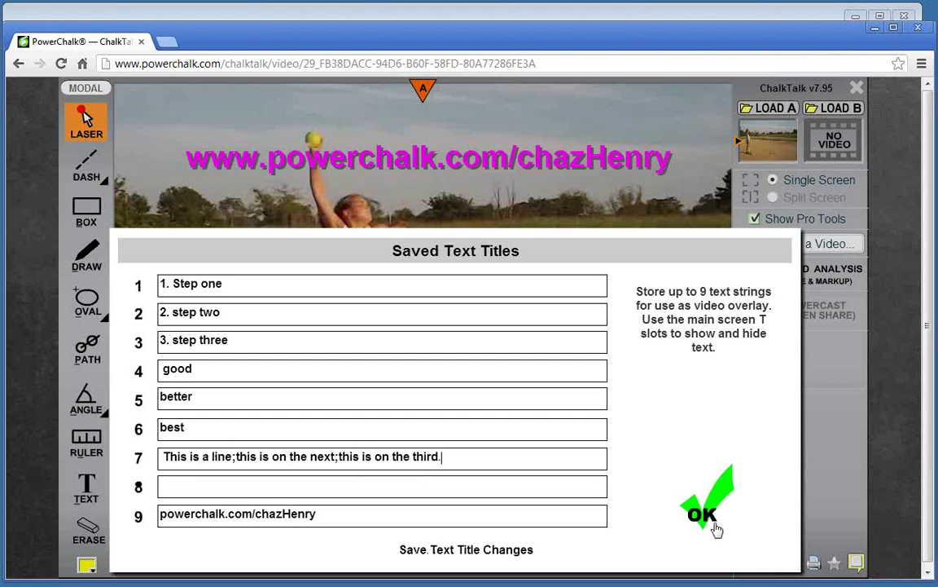
left_click(695, 516)
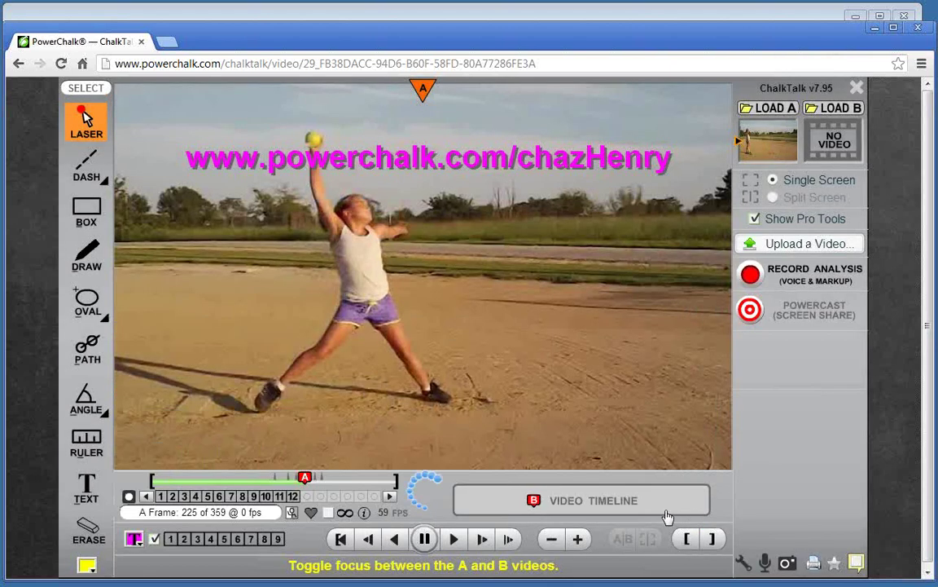
left_click(254, 539)
left_click(254, 544)
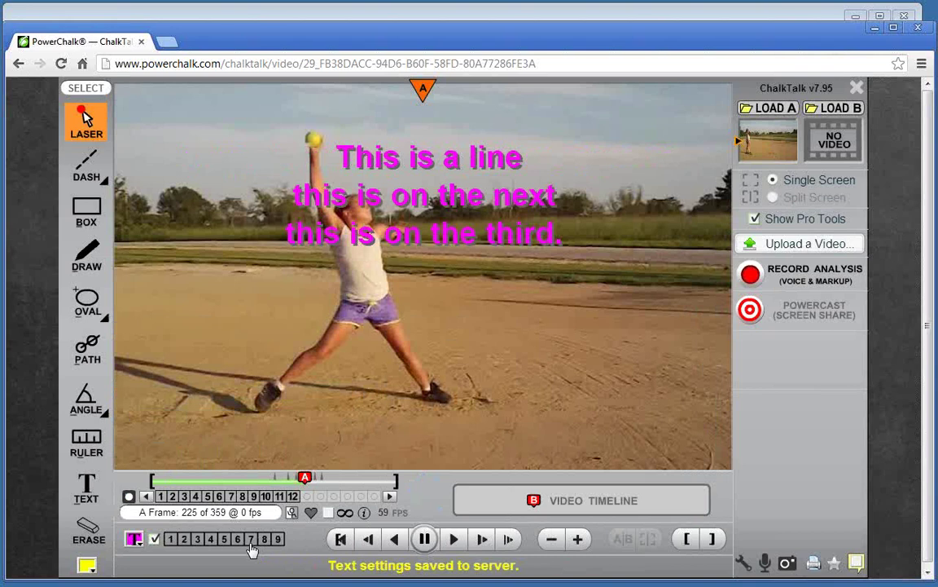
Insert two semicolons before the title in slot 7, save it, and point out the redisplayed text with the laser pointer
left_click(94, 505)
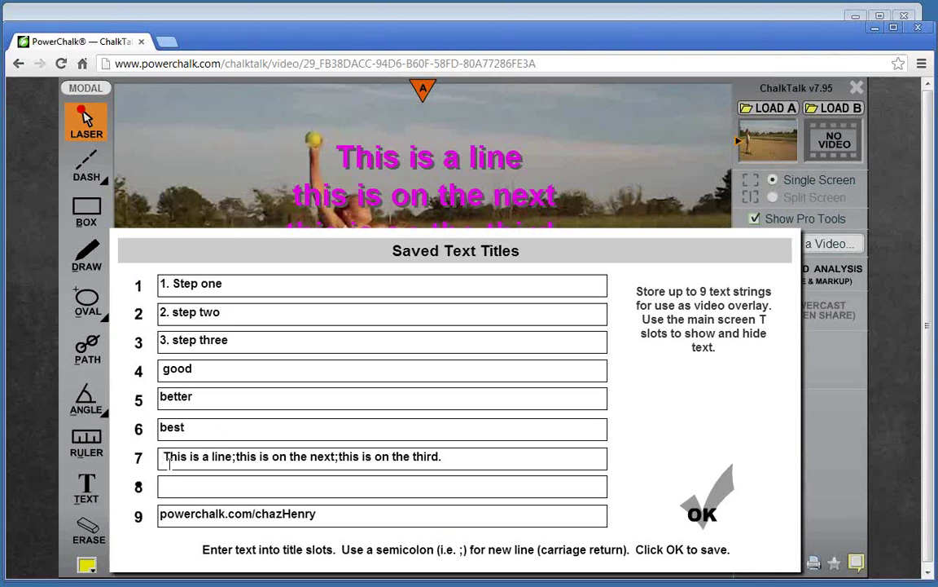
type(";")
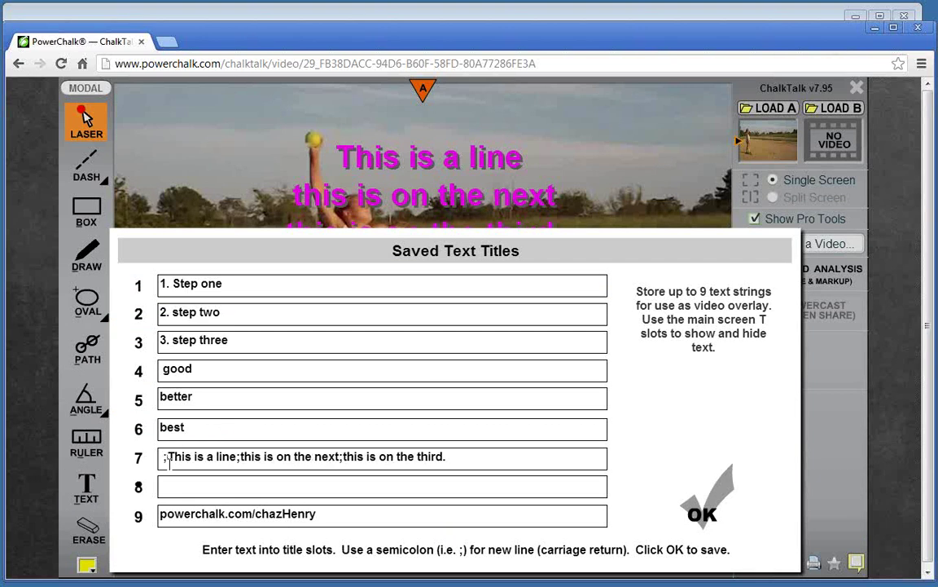
type(";")
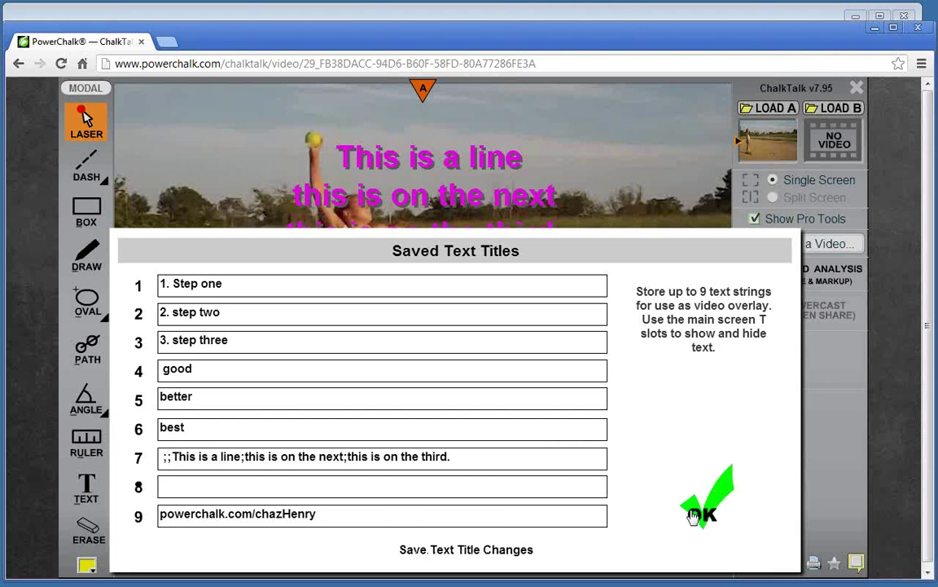
left_click(693, 516)
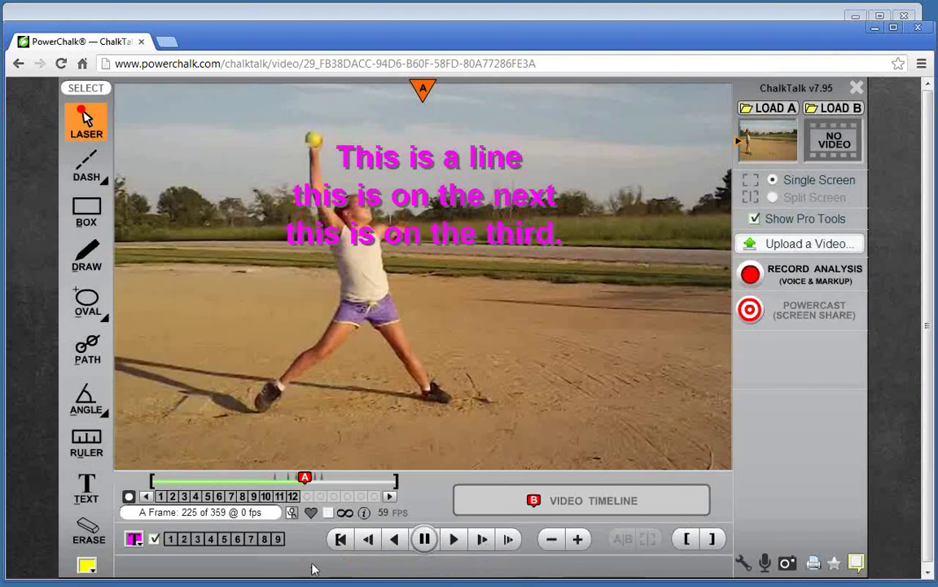
left_click(251, 540)
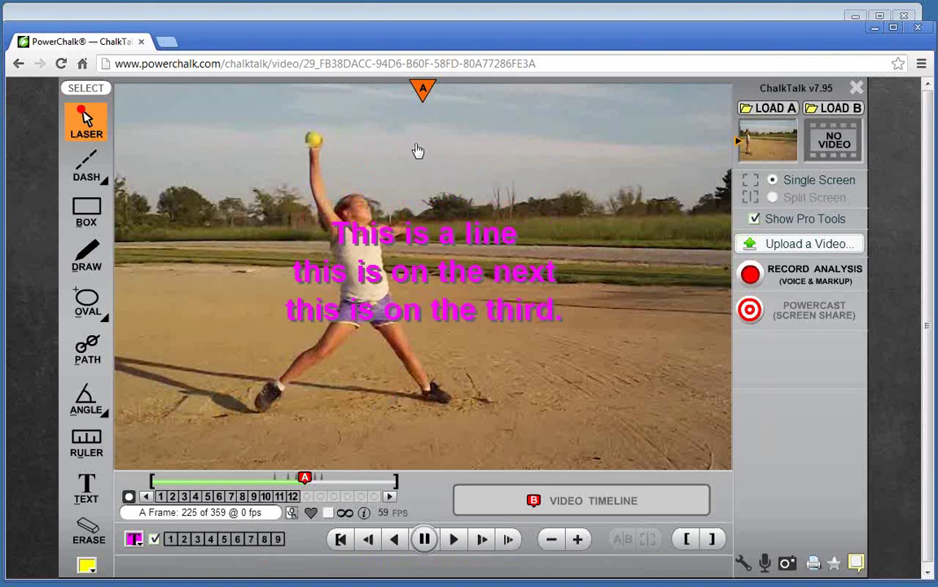
mouse_move(424, 154)
left_mouse_down()
mouse_move(427, 208)
mouse_move(428, 199)
mouse_move(315, 217)
mouse_move(391, 234)
left_mouse_up()
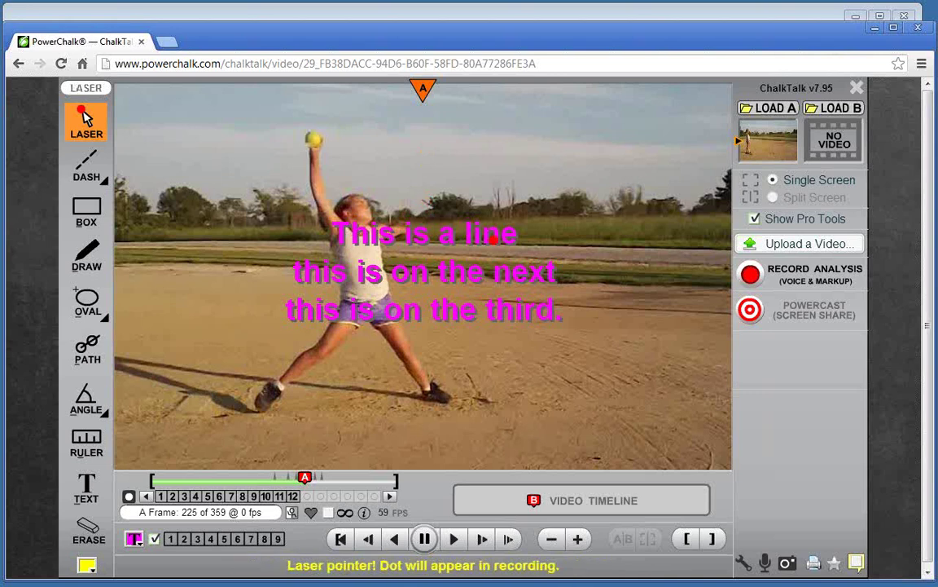
left_click_drag(493, 238, 491, 245)
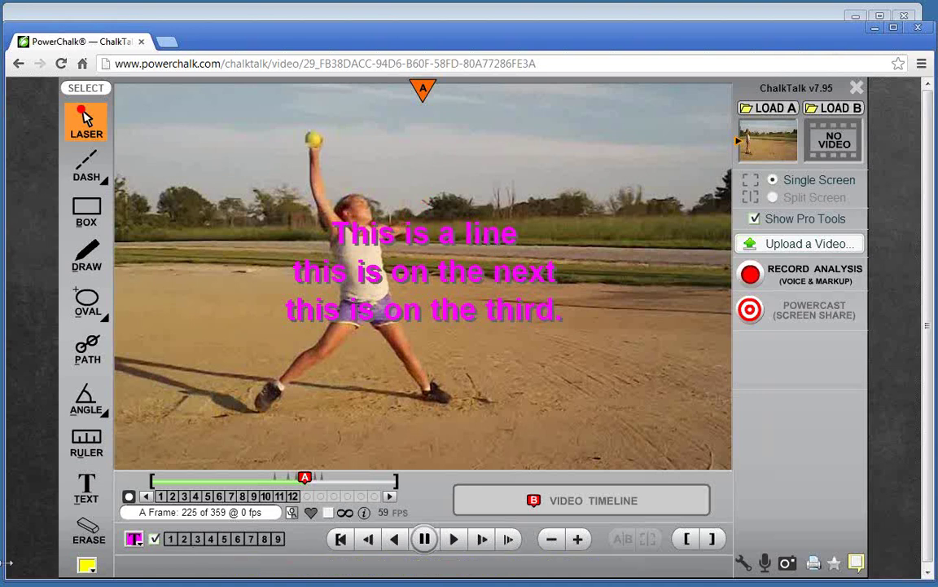
Change the title overlay's text color to bright green and hide the overlay
left_click(136, 539)
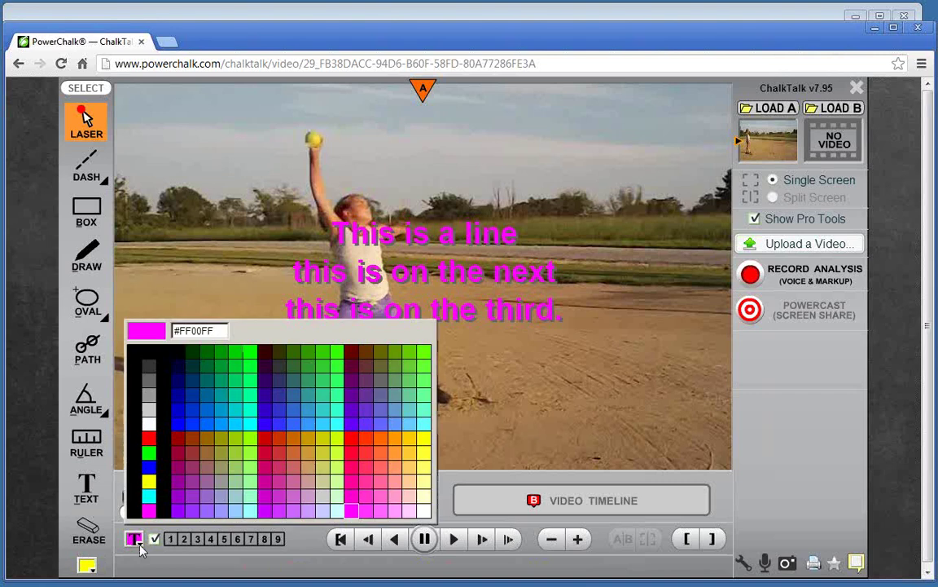
left_click(148, 452)
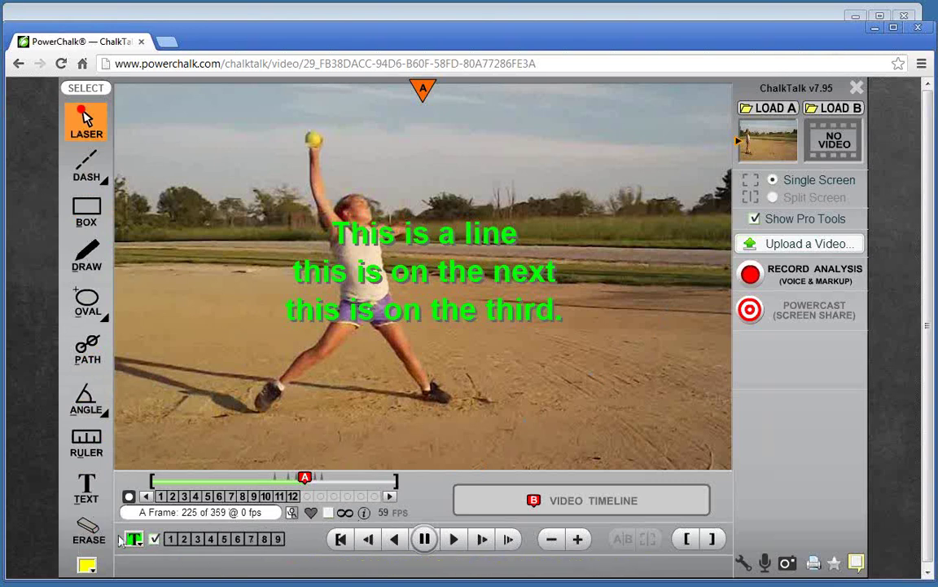
left_click(155, 541)
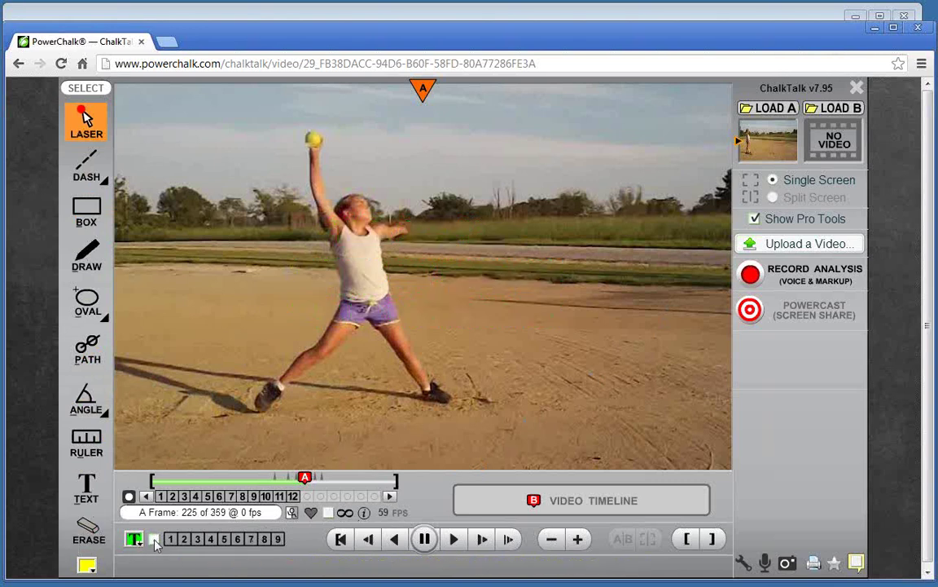
Open the keyframe list for video A, select Circle@Parallel, and move the video to frame 218
left_click(129, 496)
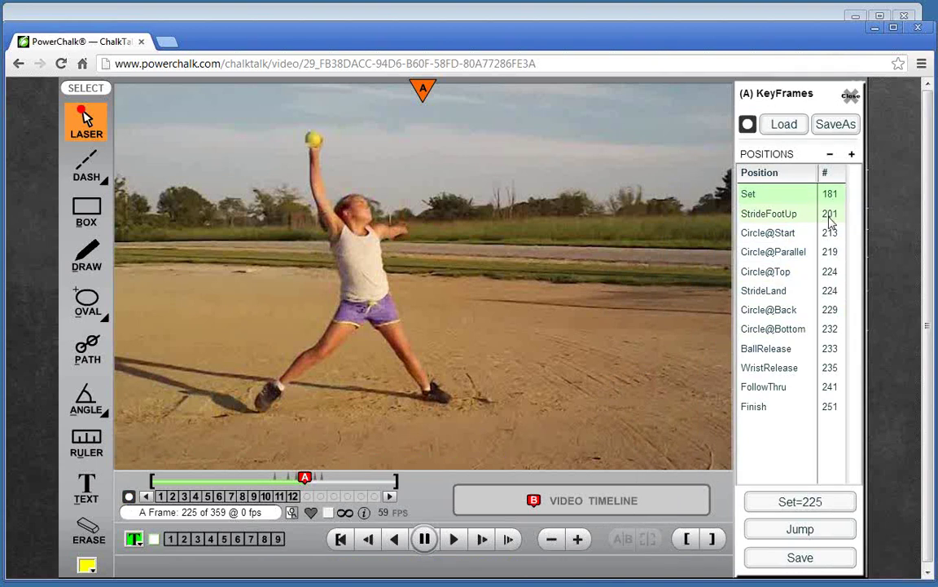
left_click(831, 252)
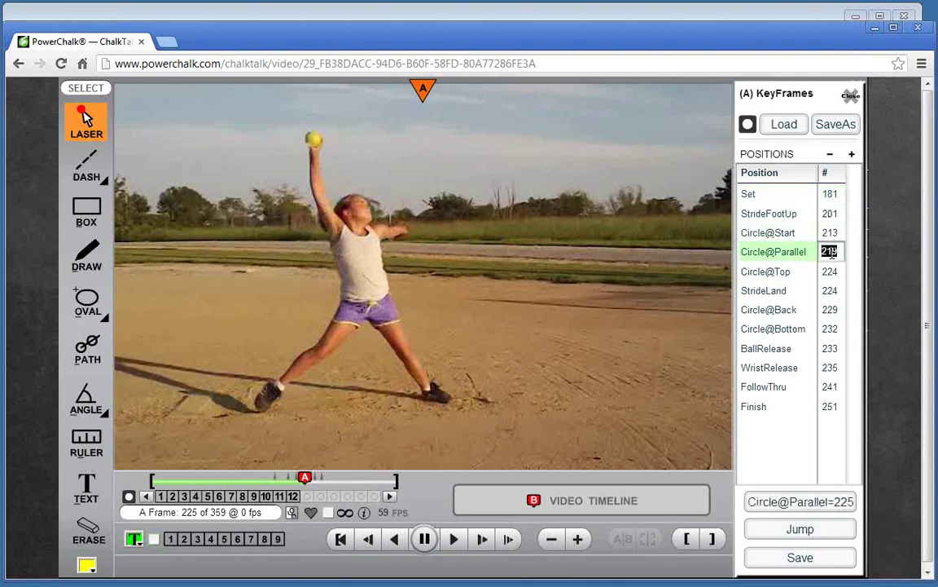
left_click(293, 481)
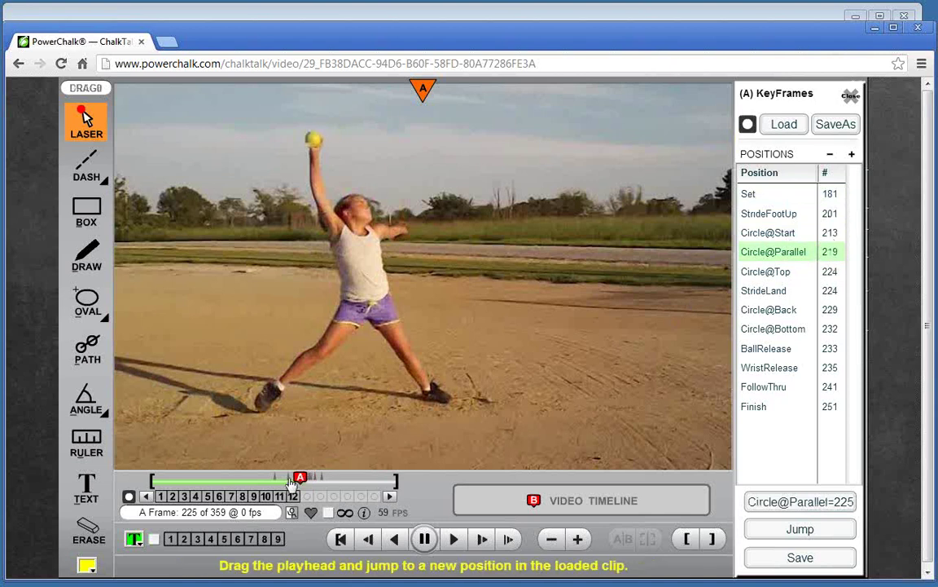
mouse_move(292, 483)
left_mouse_down()
mouse_move(262, 485)
mouse_move(300, 489)
mouse_move(302, 480)
left_mouse_up()
scroll(303, 462, "up", 2)
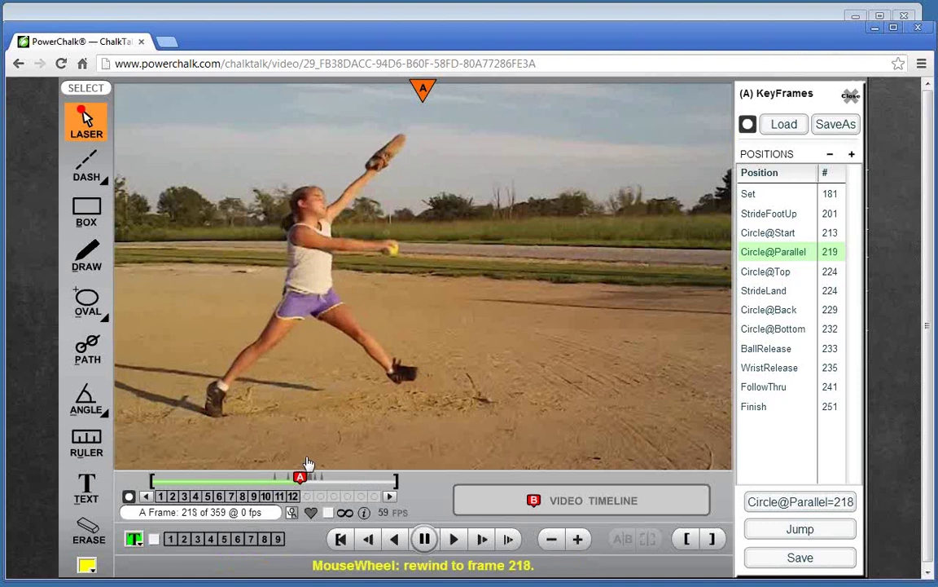
Draw a dashed line along the pitcher's throwing arm, then set the Circle@Parallel keyframe to frame 218 and save the keyframes
left_click(87, 163)
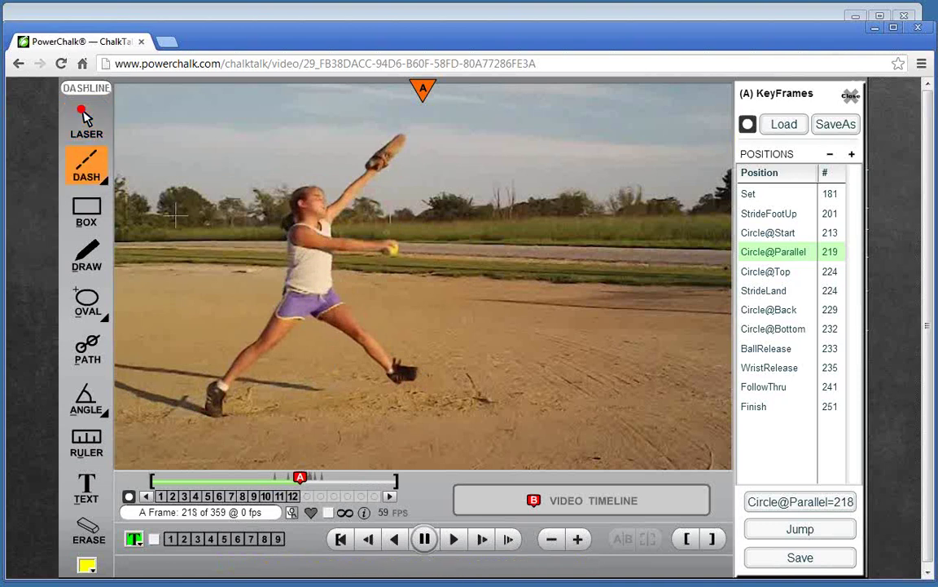
left_click_drag(284, 242, 416, 250)
double_click(785, 253)
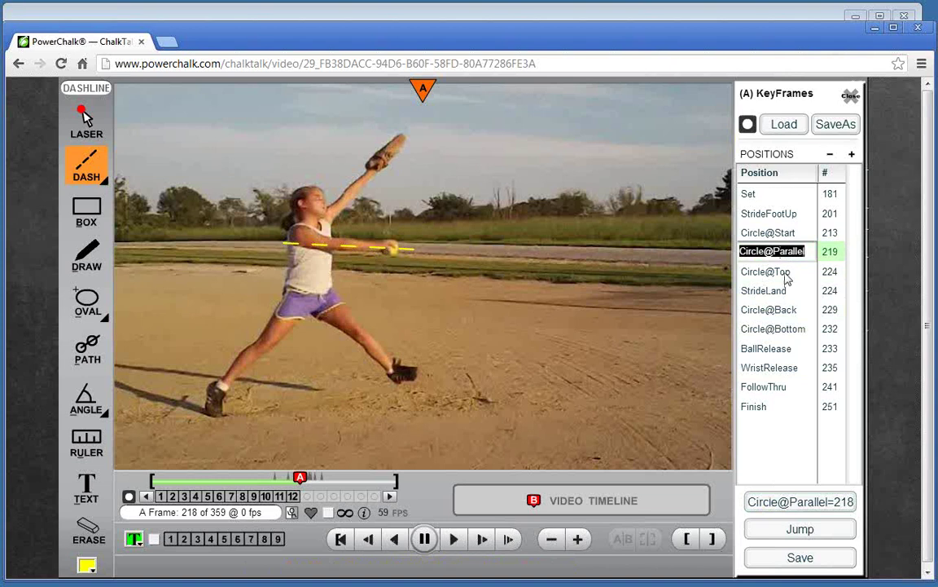
left_click(834, 506)
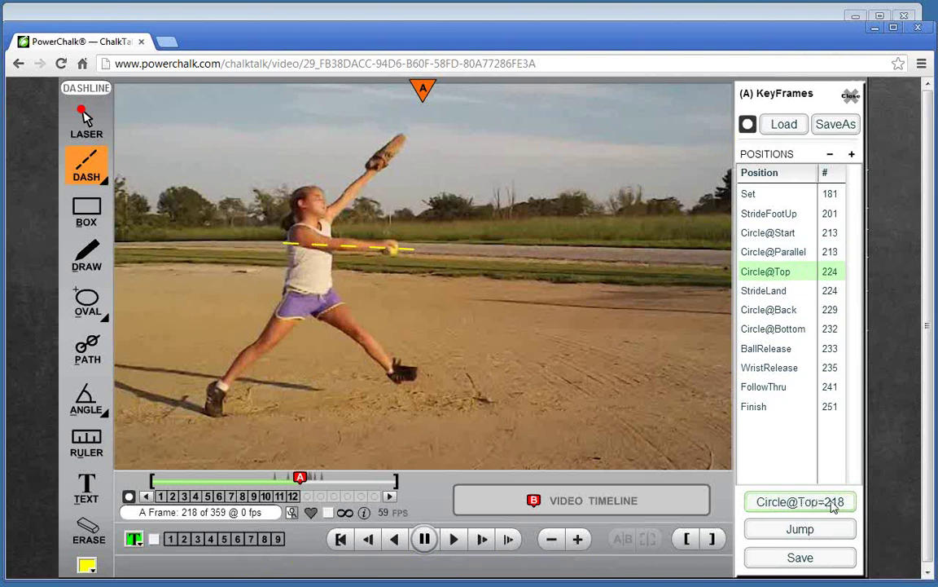
left_click(829, 251)
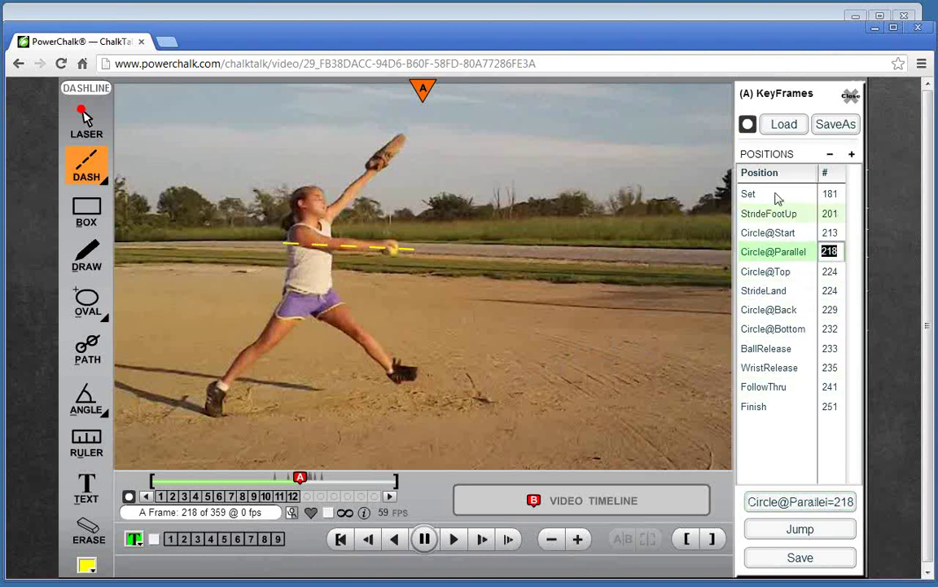
left_click(802, 559)
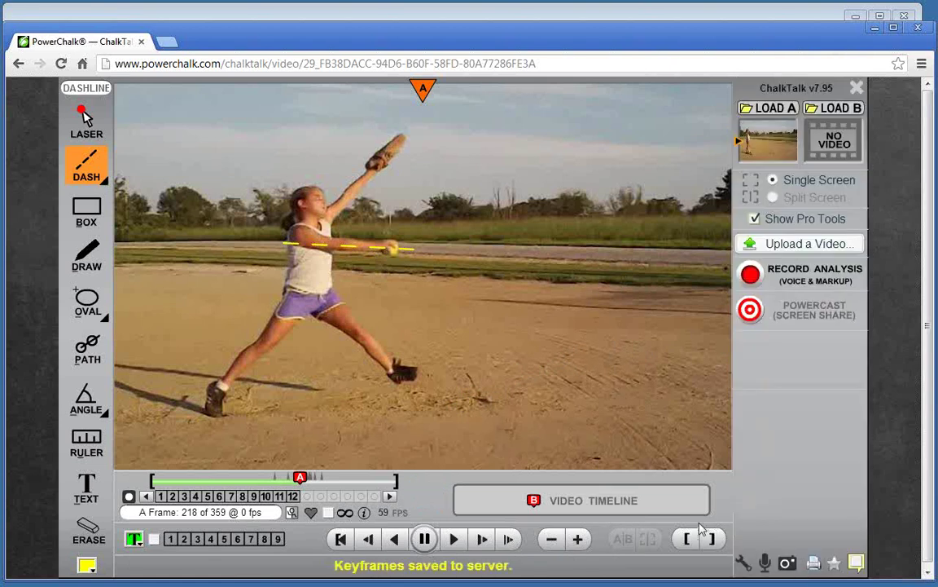
Load the softball Pitch video from My Favorites as video B, finding it with the search filter "jordan"
left_click(839, 108)
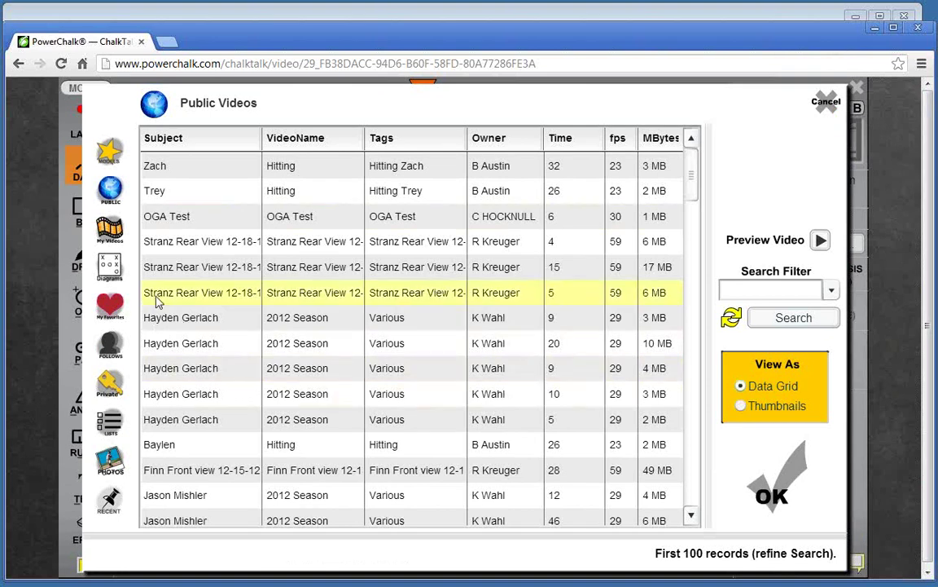
left_click(131, 312)
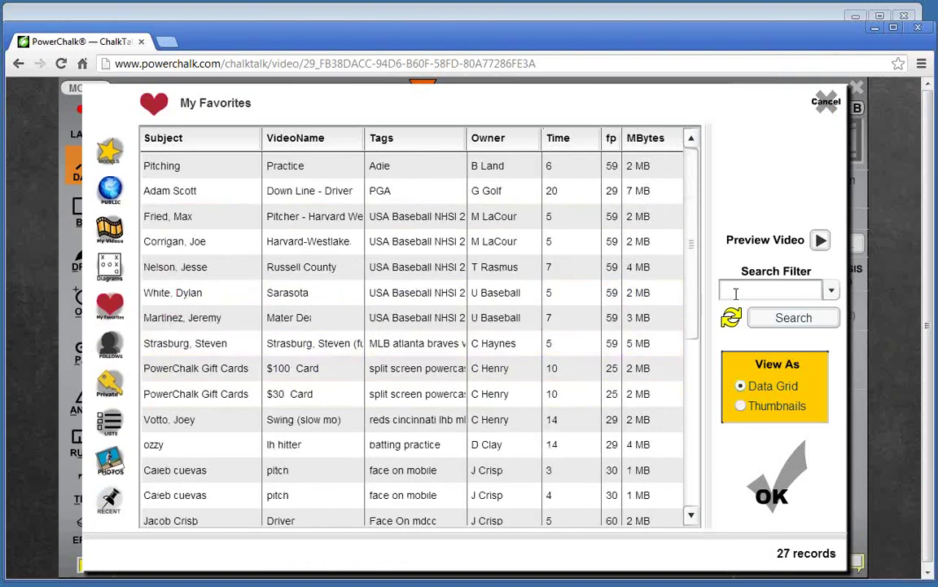
type("jordan")
key("Return")
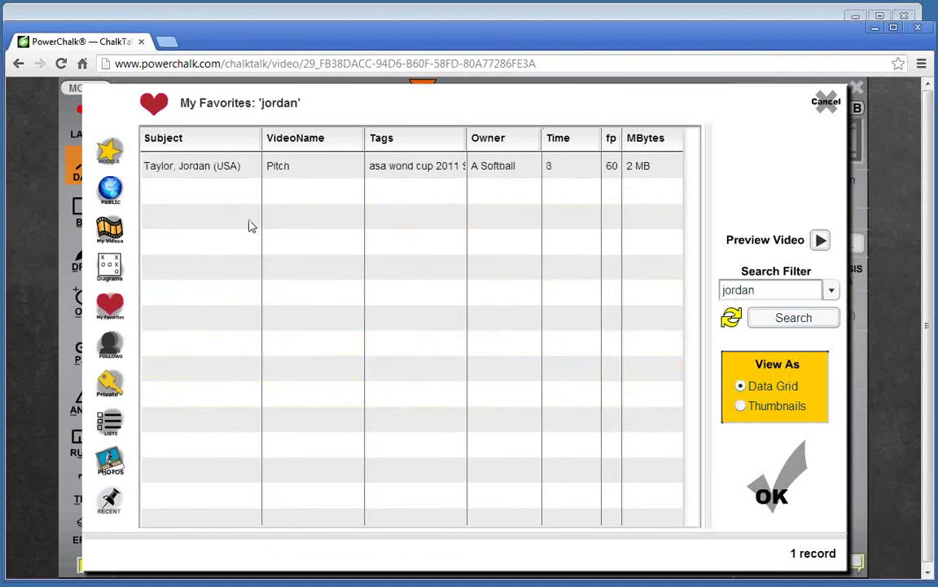
left_click(210, 169)
left_click_drag(773, 291, 721, 292)
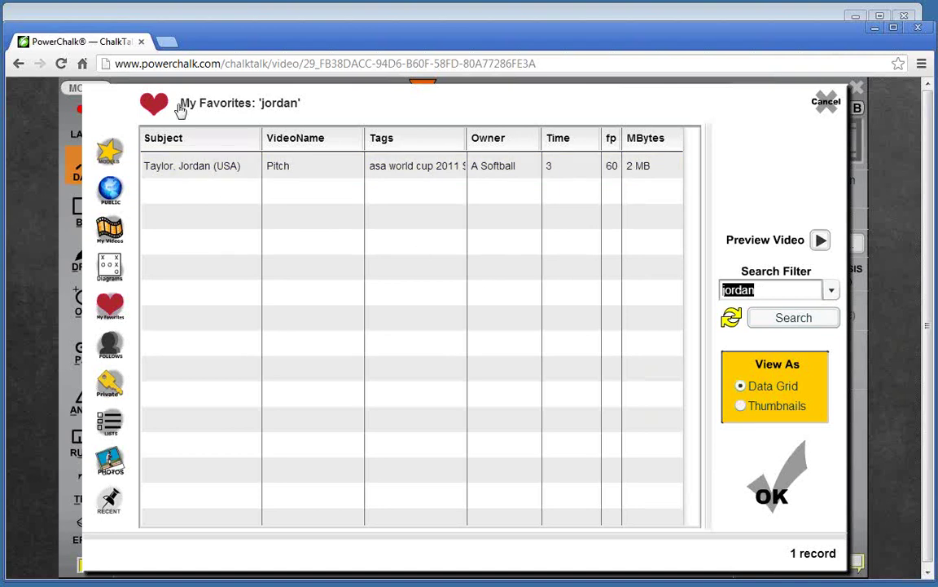
left_click(197, 166)
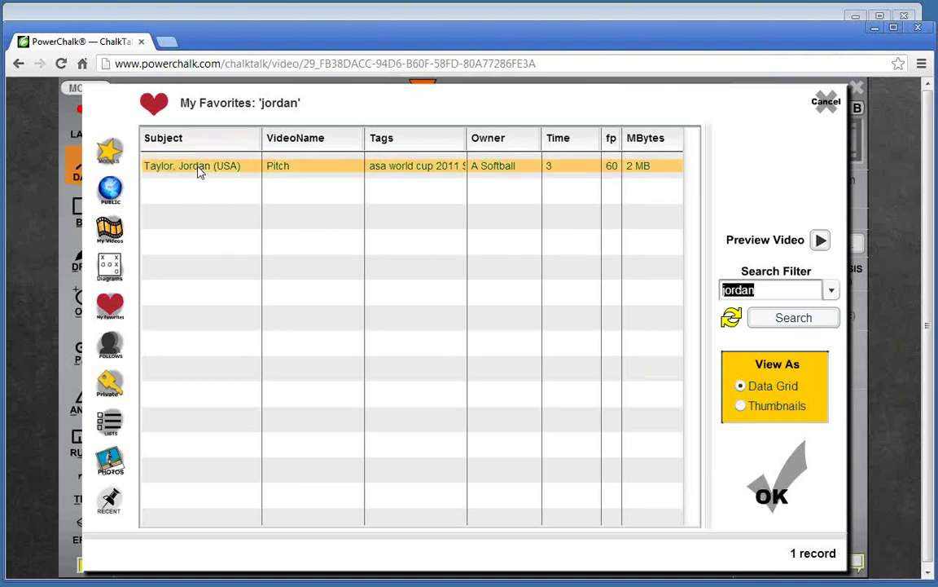
double_click(743, 290)
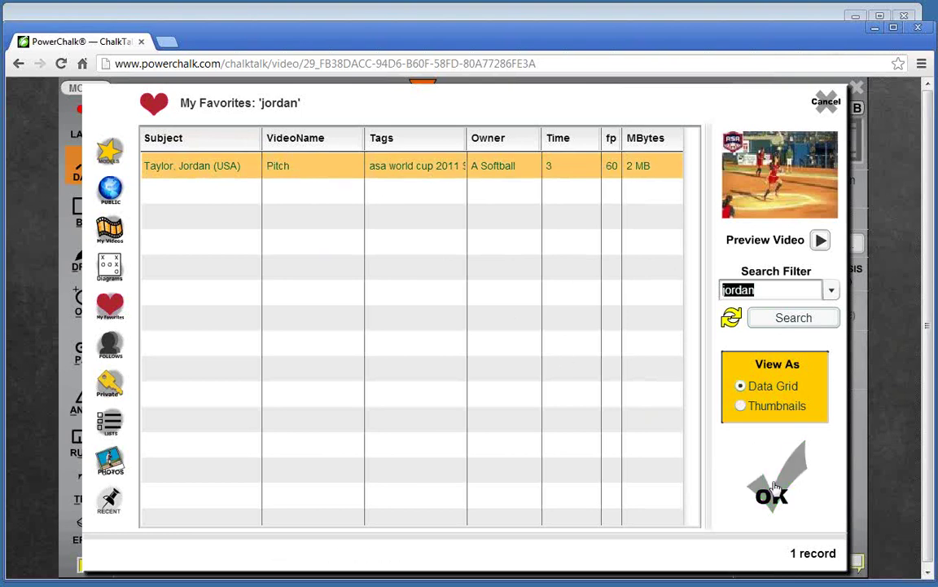
left_click(759, 509)
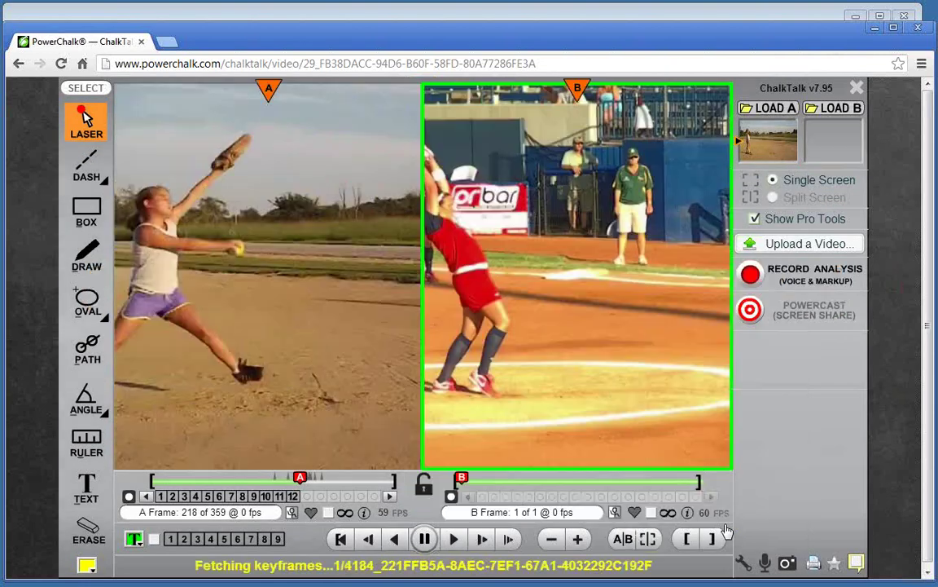
Slide clip A to the right to bring the whole pitcher into its half, and lock the two videos together
mouse_move(578, 90)
left_mouse_down()
mouse_move(627, 93)
mouse_move(578, 92)
left_mouse_up()
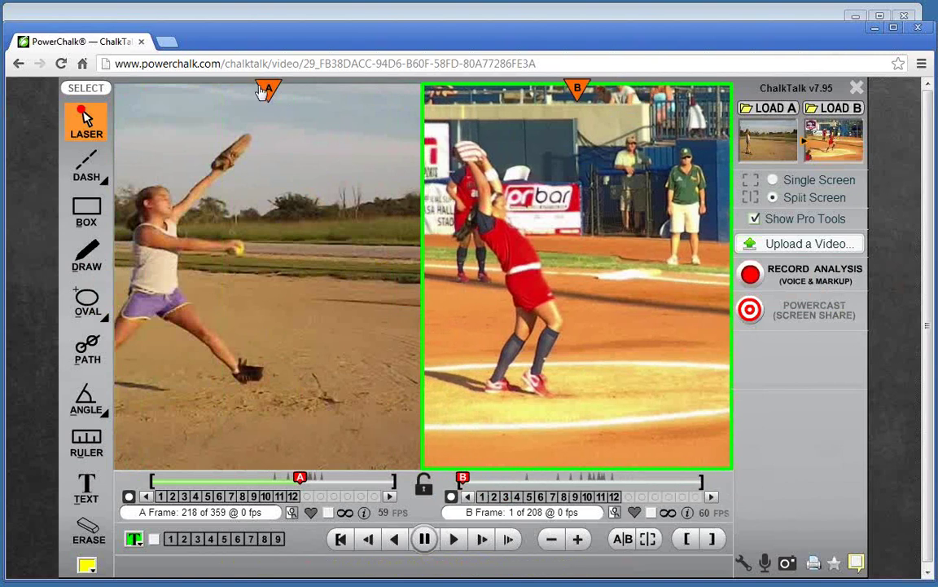
mouse_move(268, 90)
left_mouse_down()
mouse_move(335, 93)
mouse_move(335, 103)
left_mouse_up()
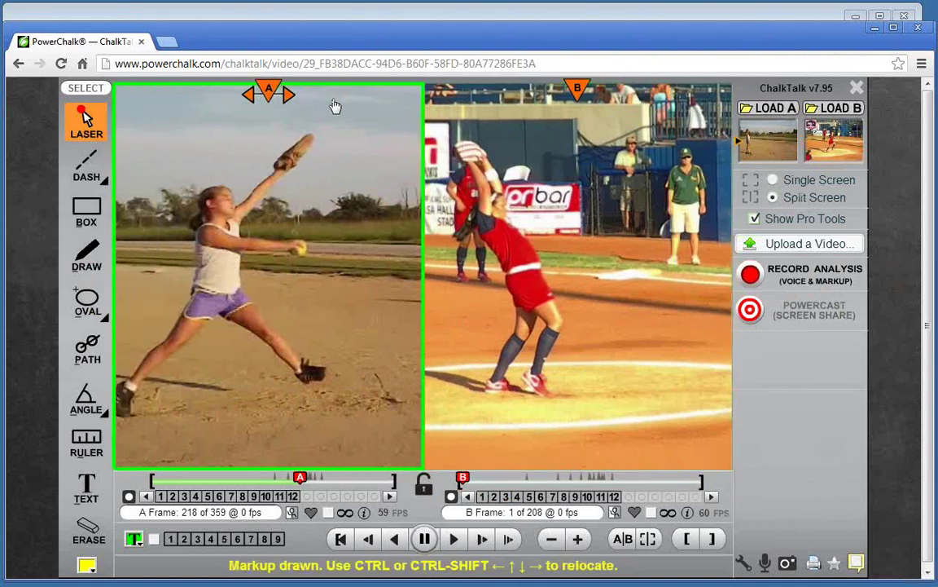
left_click(425, 489)
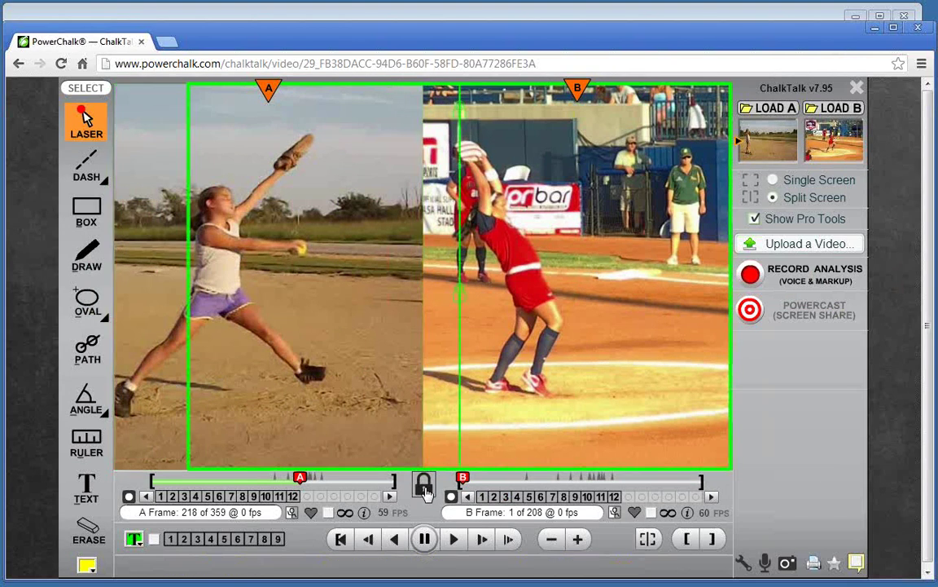
Jump the locked videos through keyframes 1 to 4, sliding clip A right at keyframe 1 to bring its pitcher into view
left_click(483, 499)
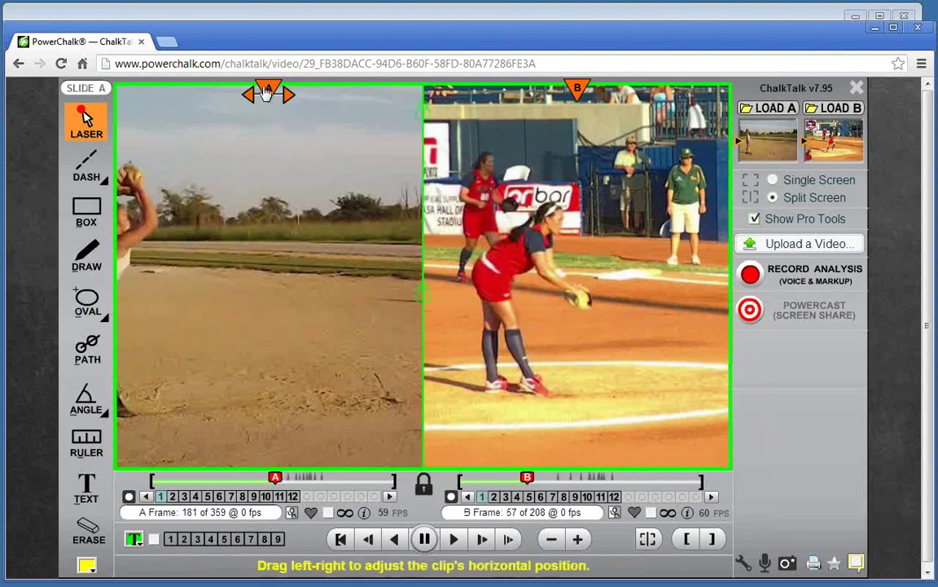
left_click_drag(268, 90, 342, 99)
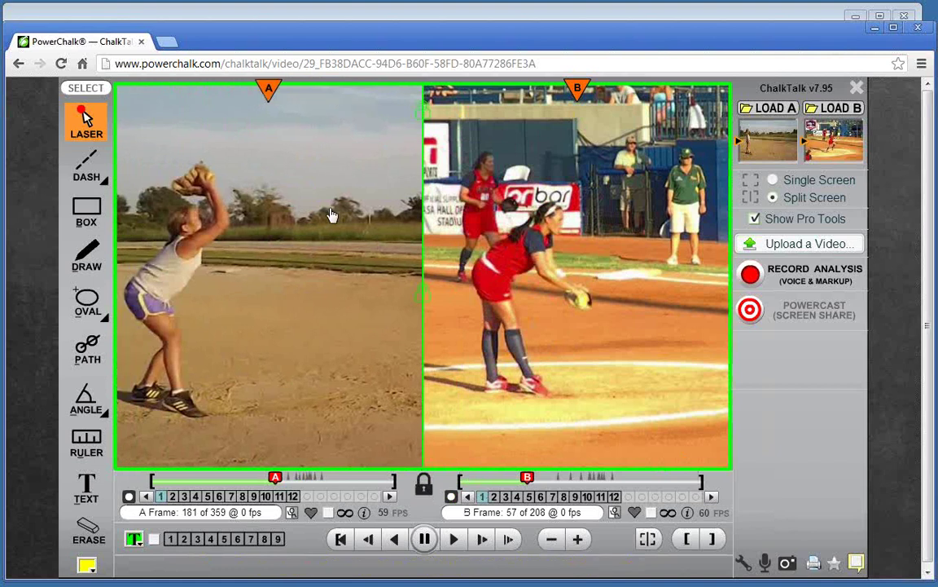
left_click(493, 497)
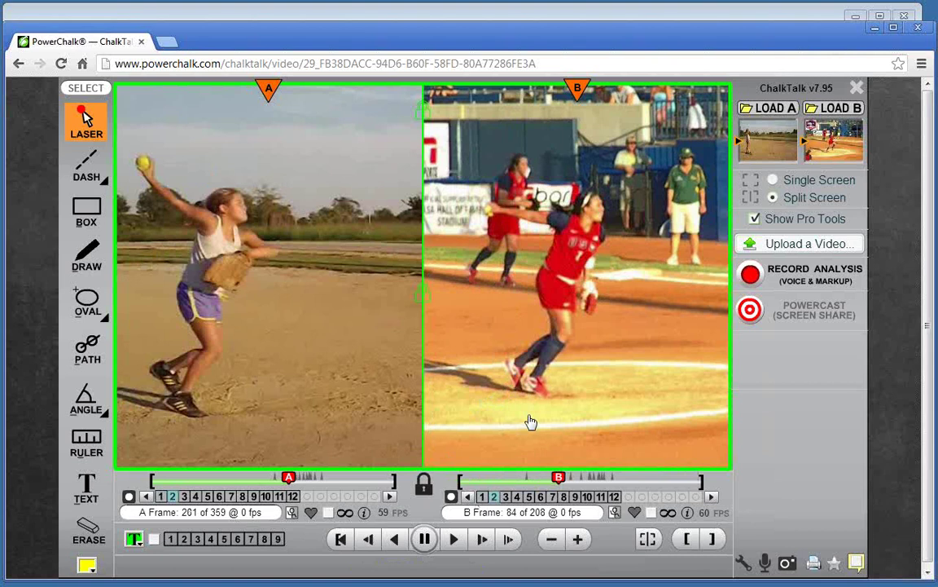
left_click(506, 497)
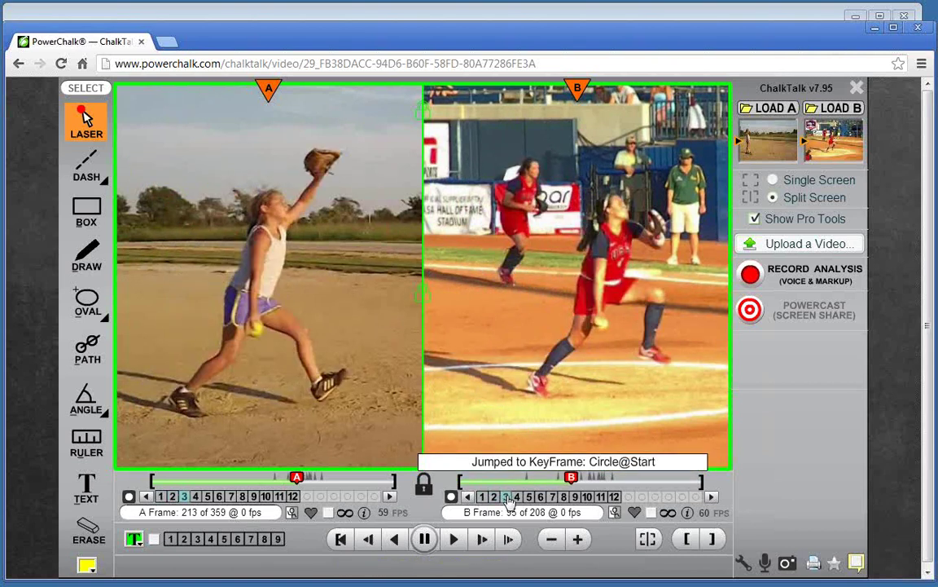
left_click(517, 496)
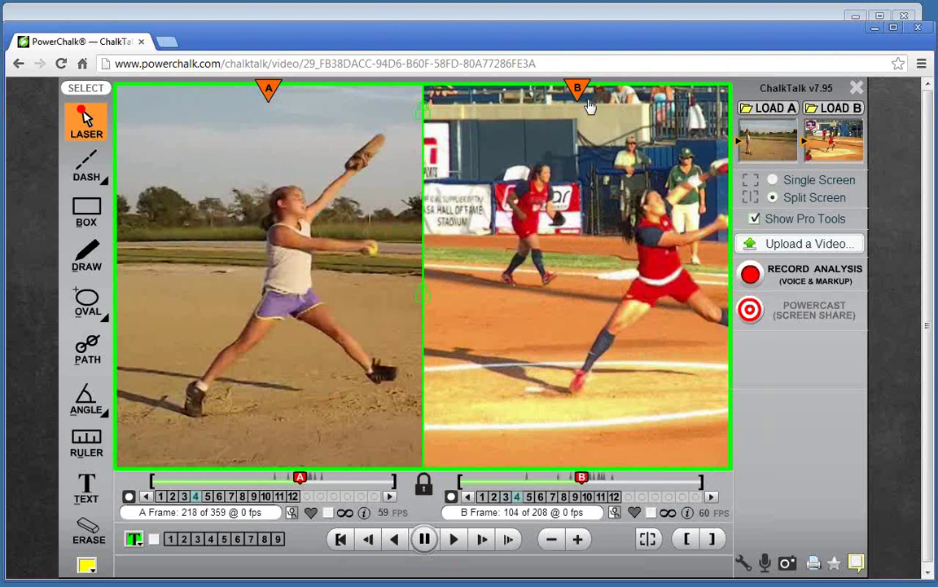
Slide clips A and B to the left at keyframe 4 so each pitcher is centered in its half
left_click_drag(576, 89, 499, 92)
left_click_drag(268, 95, 255, 98)
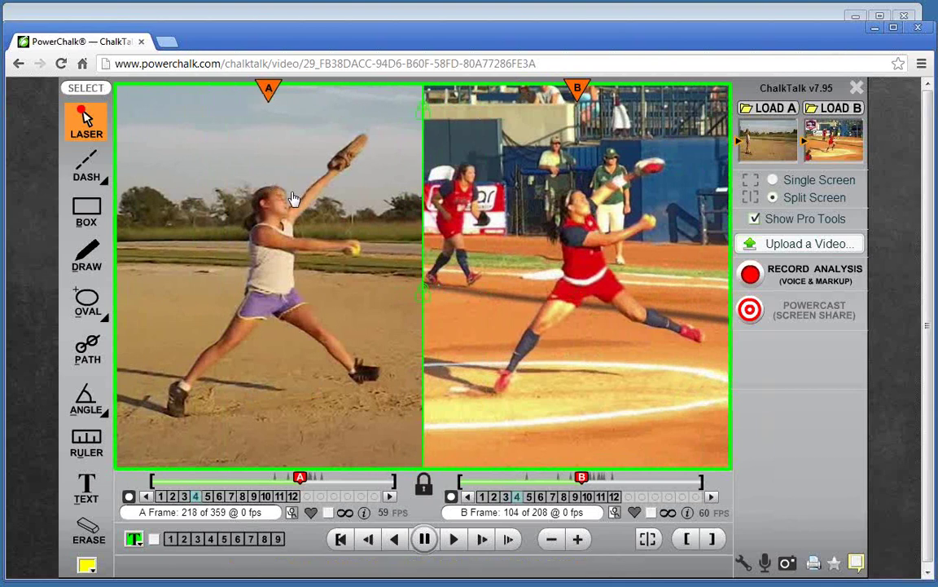
mouse_move(268, 90)
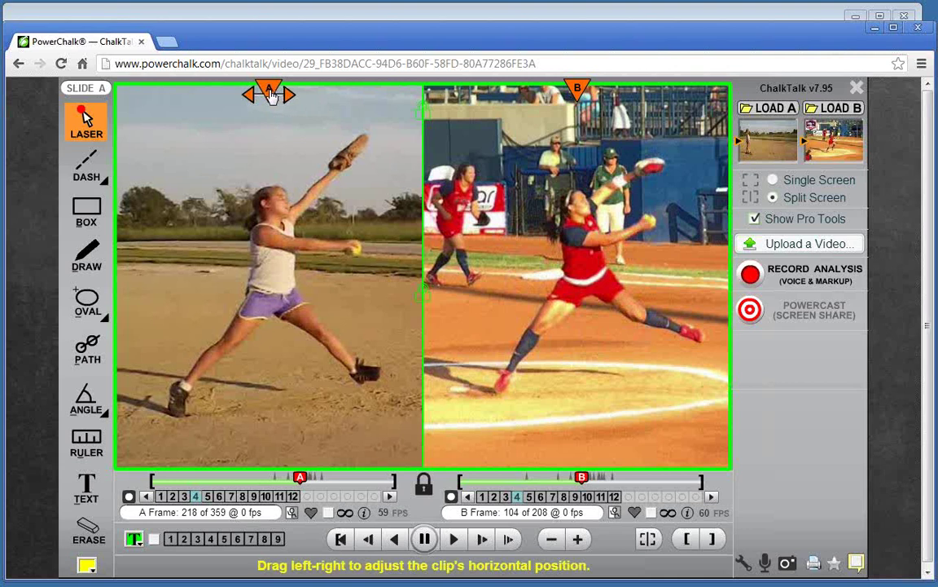
left_click_drag(274, 96, 255, 95)
mouse_move(577, 91)
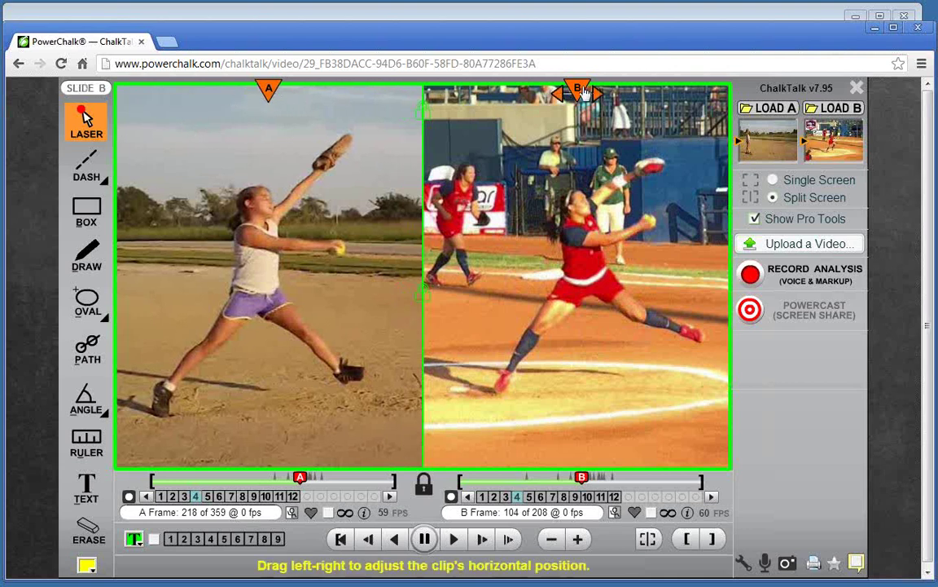
left_click_drag(578, 95, 557, 95)
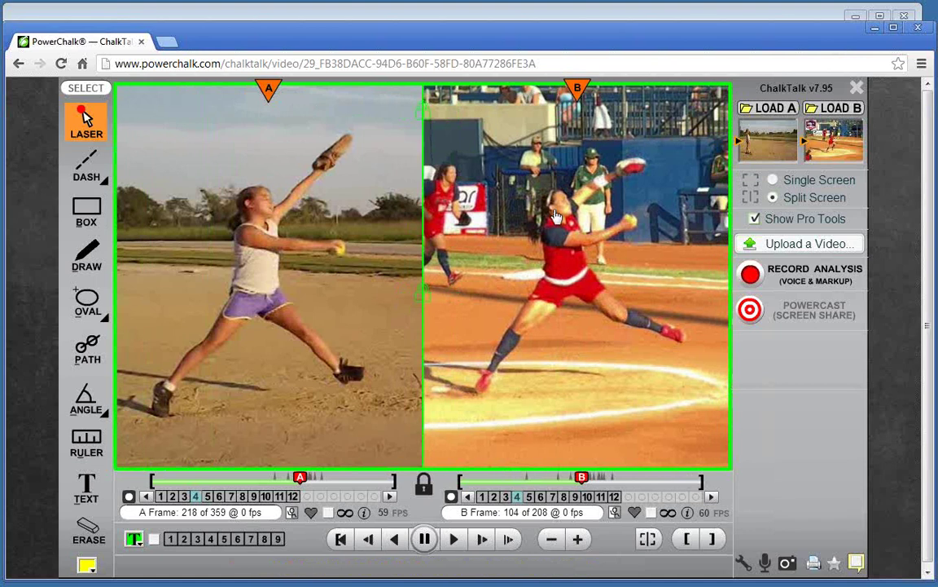
Advance the locked videos to frame 237 in A and 123 in B, and slide both clips left to recenter the pitchers
scroll(466, 224, "down", 1)
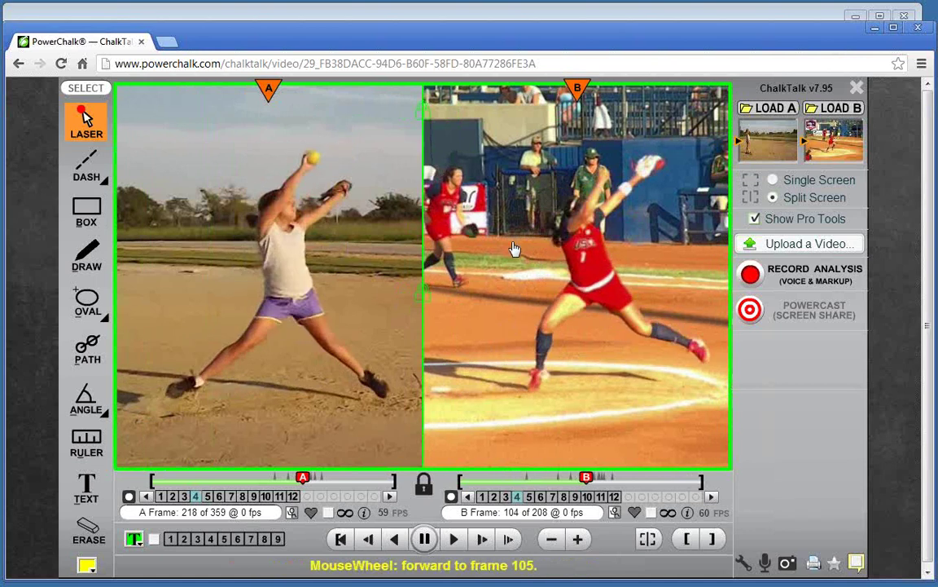
scroll(466, 223, "down", 3)
scroll(514, 249, "down", 8)
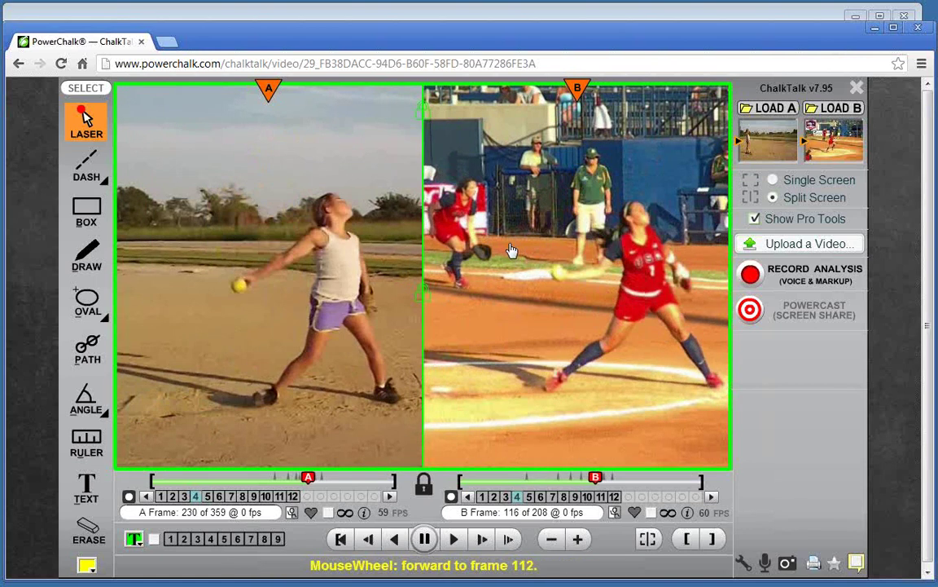
scroll(510, 250, "down", 7)
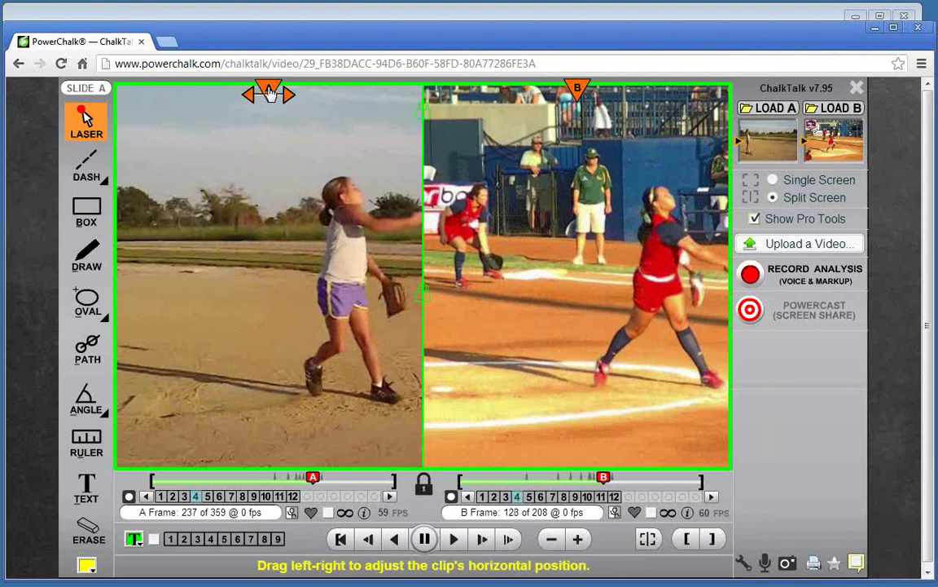
left_click_drag(273, 92, 213, 92)
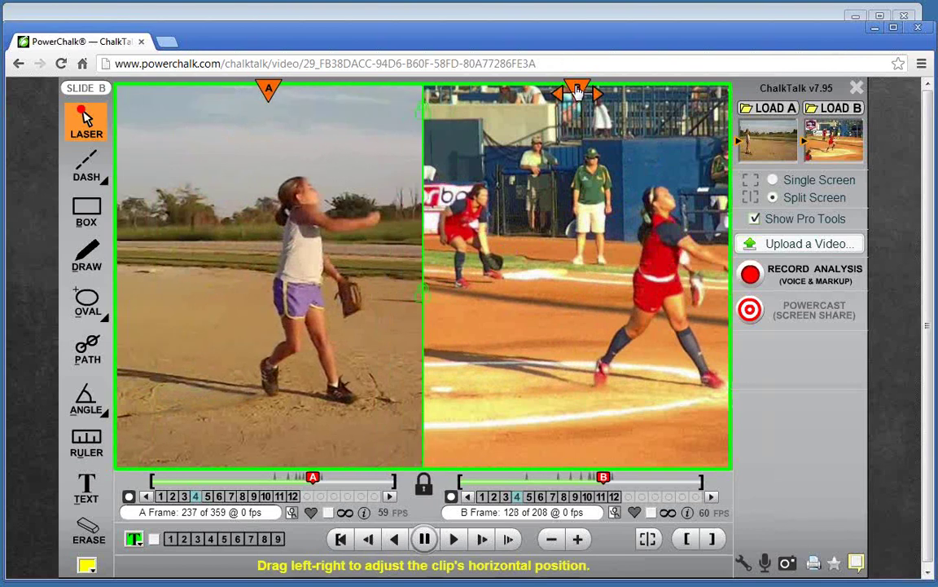
left_click_drag(577, 92, 556, 91)
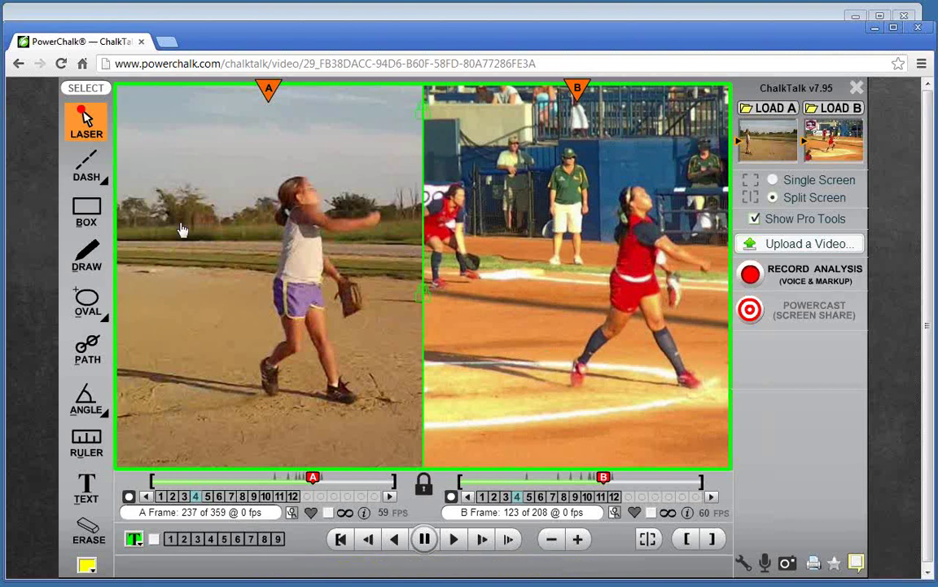
Draw a yellow box around the whole split-screen view, spanning both videos
left_click(86, 211)
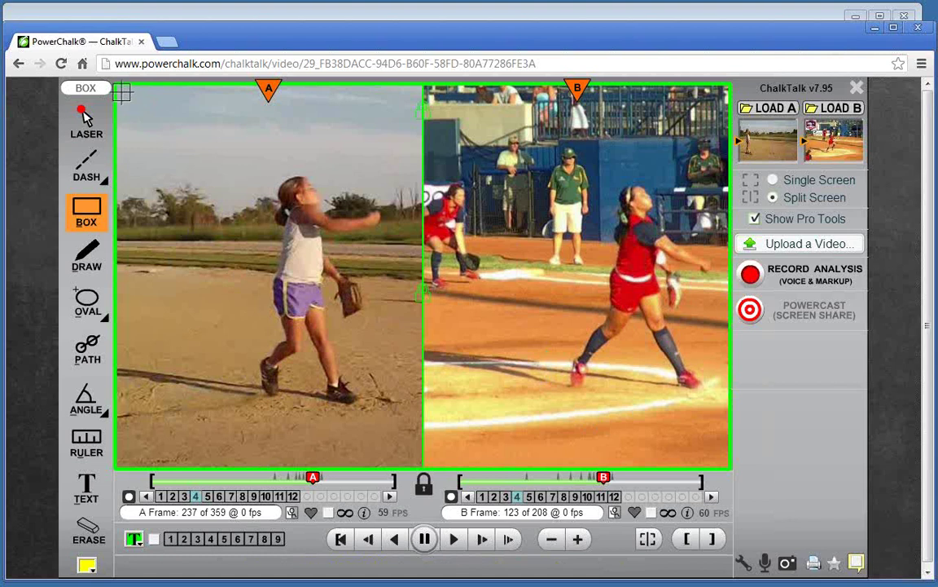
mouse_move(123, 93)
left_mouse_down()
mouse_move(668, 399)
mouse_move(723, 460)
left_mouse_up()
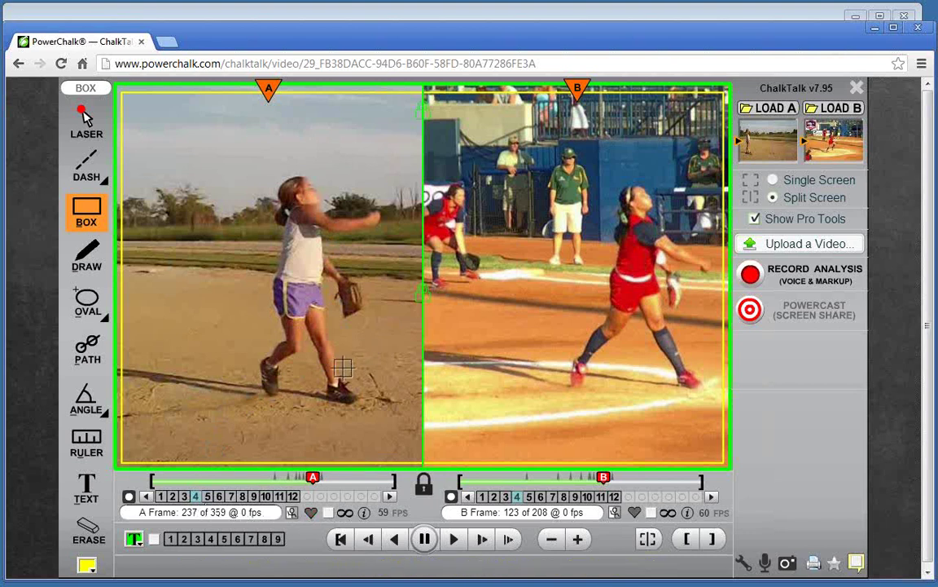
left_click(312, 514)
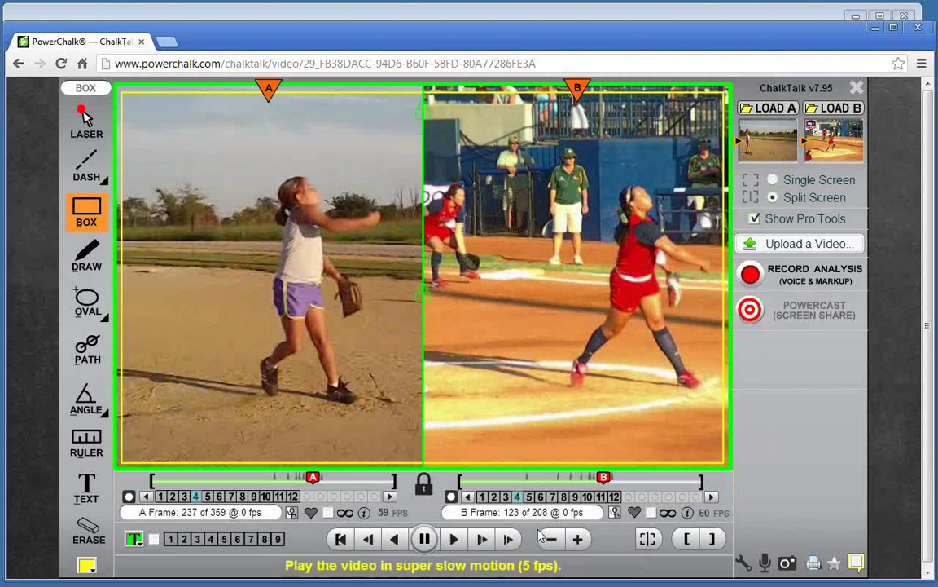
left_click(635, 513)
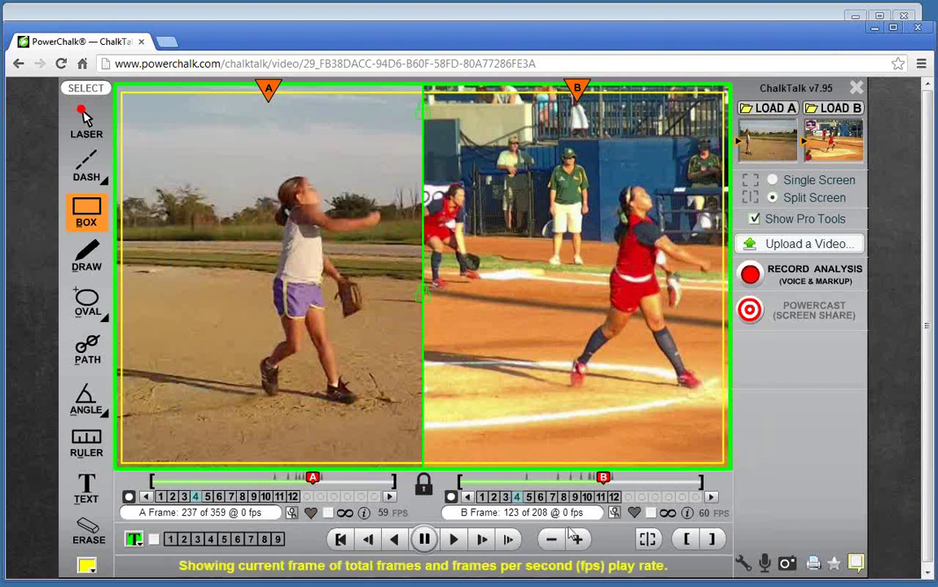
Flip both videos to their mirror images and slide clip B to the right to recenter its pitcher
left_click(615, 515)
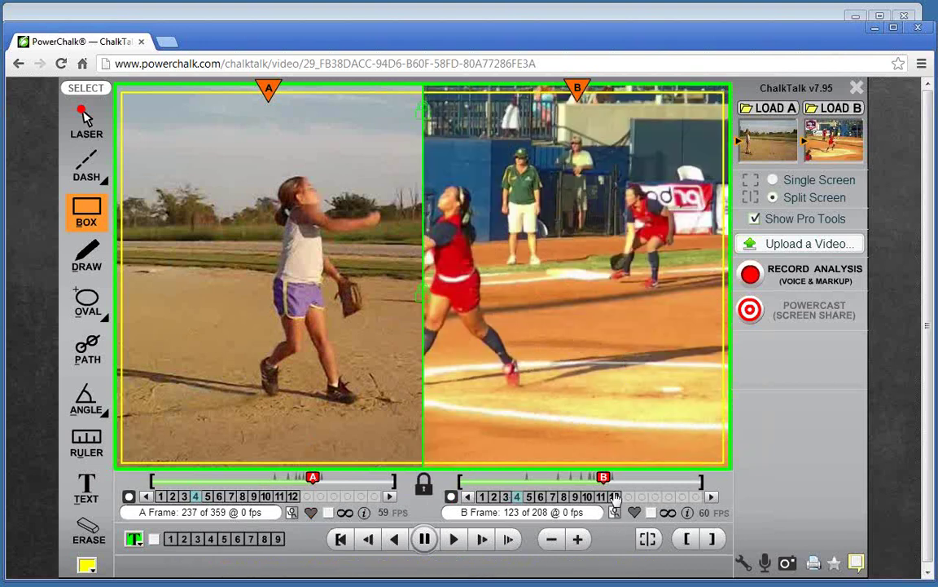
left_click_drag(577, 94, 687, 94)
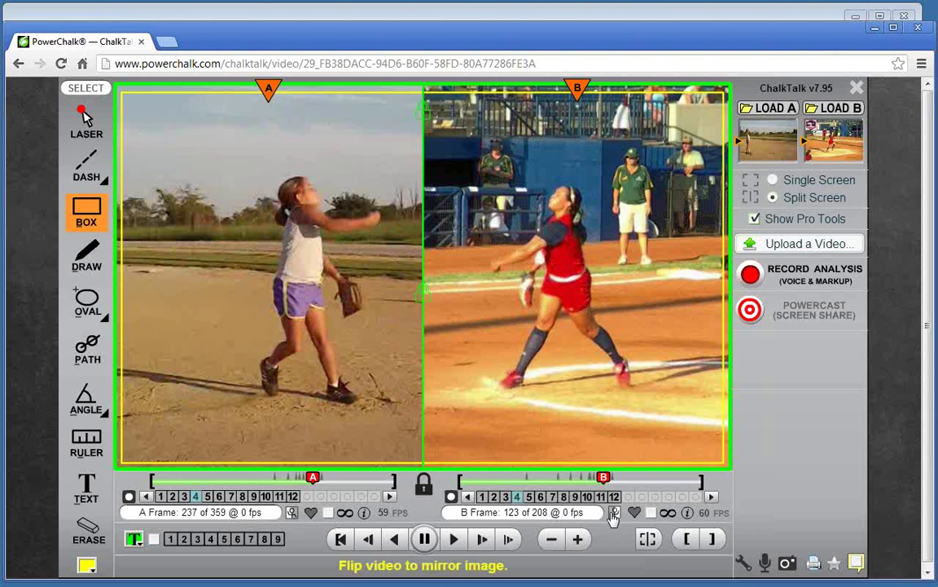
left_click(290, 513)
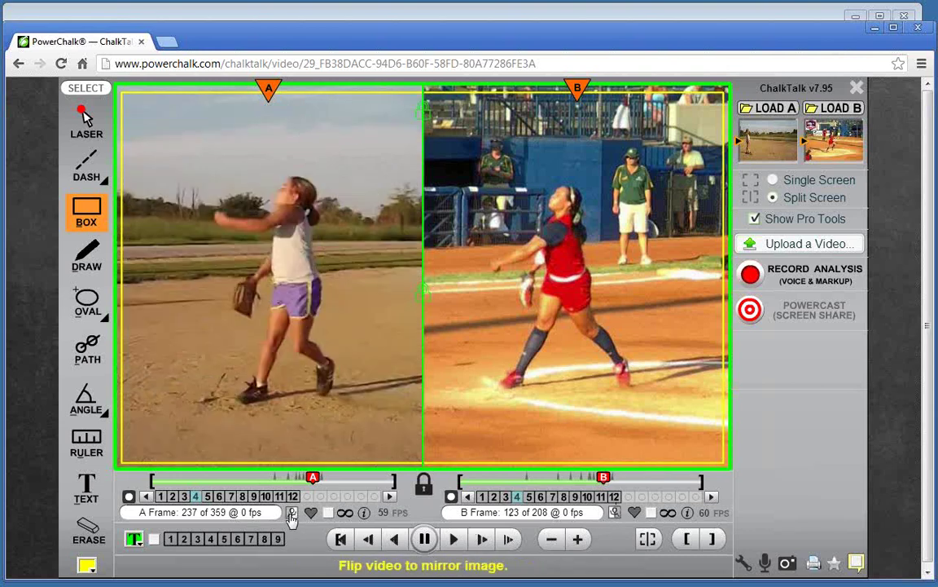
left_click(613, 512)
left_click(615, 515)
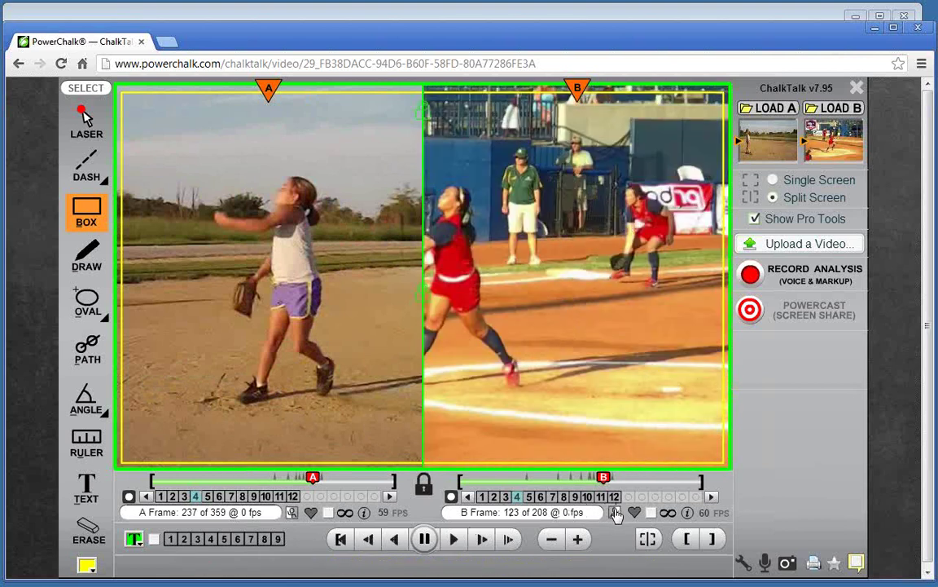
mouse_move(593, 91)
left_mouse_down()
mouse_move(667, 91)
mouse_move(578, 91)
left_mouse_up()
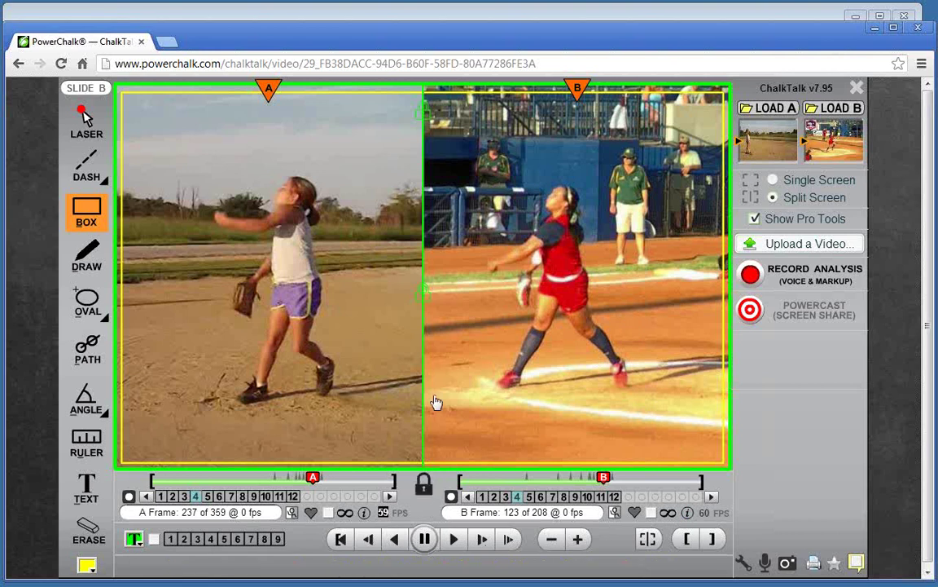
Rewind the locked, mirrored videos to frame 221 in A and 107 in B to compare the deliveries
scroll(436, 402, "up", 8)
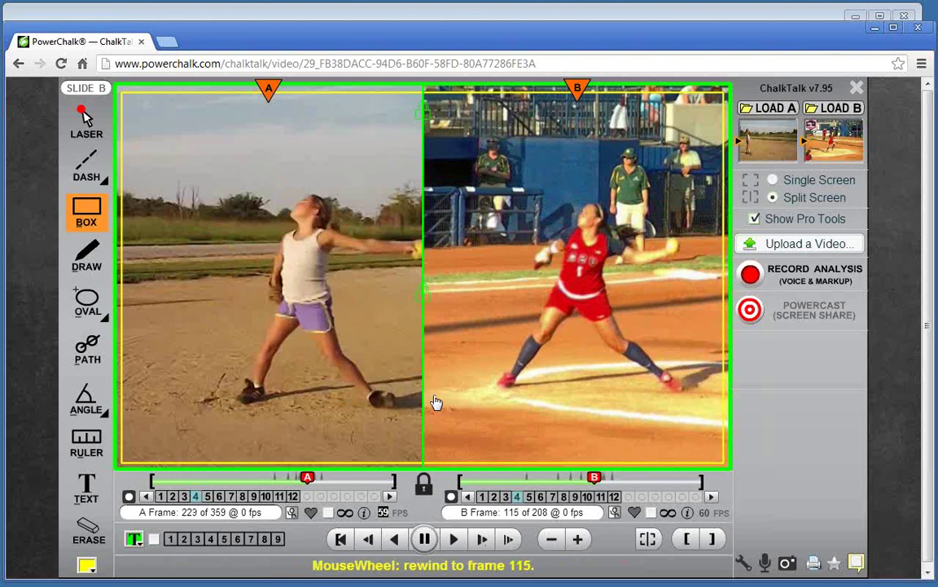
scroll(436, 402, "up", 8)
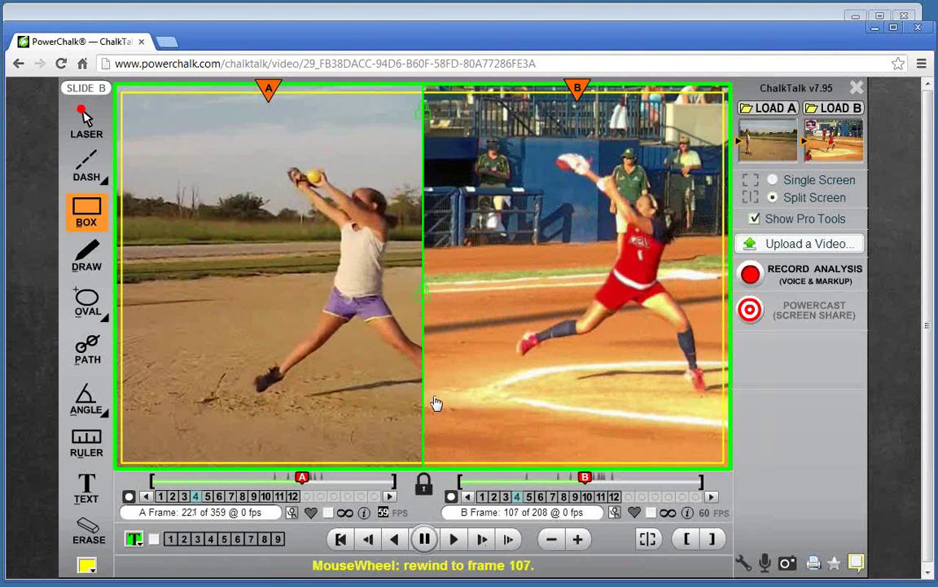
Slide both clips to the left to recenter the pitchers and rewind the locked videos to frame 214 in A and 100 in B
scroll(434, 402, "up", 3)
left_click_drag(268, 92, 233, 93)
left_click_drag(574, 92, 504, 92)
scroll(489, 280, "up", 4)
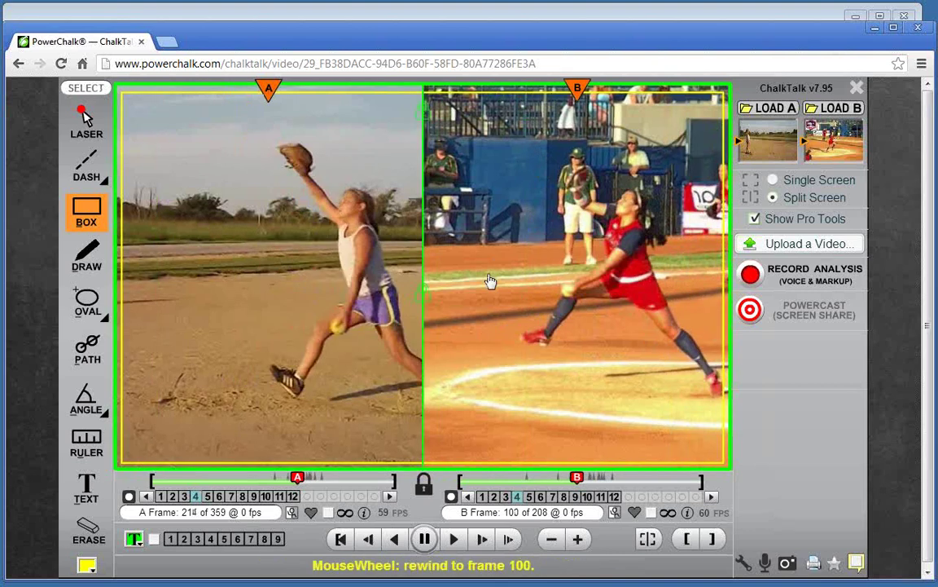
Scrub the locked videos back to frame 201 in A and 87 in B, and forward through the delivery to frames 235 and 121
scroll(489, 281, "up", 13)
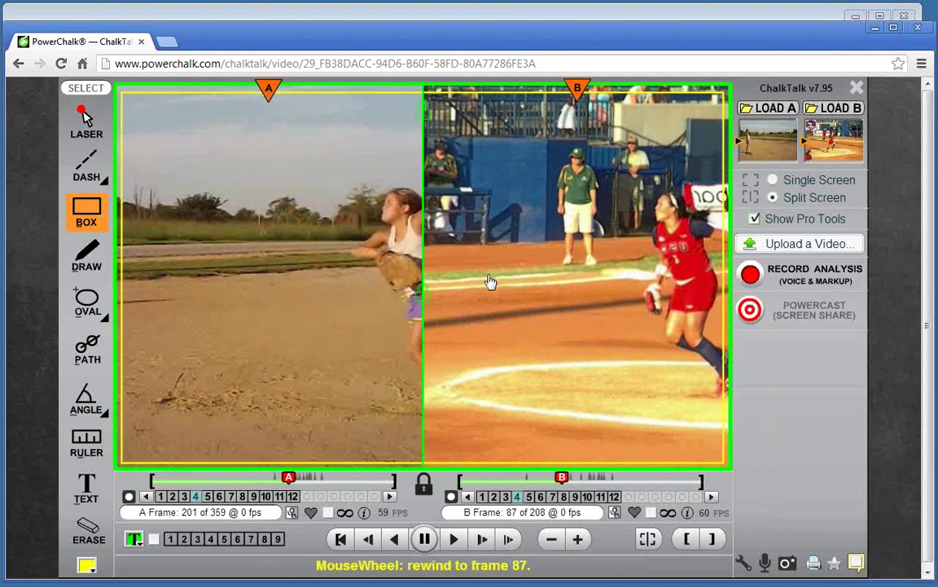
scroll(489, 281, "down", 13)
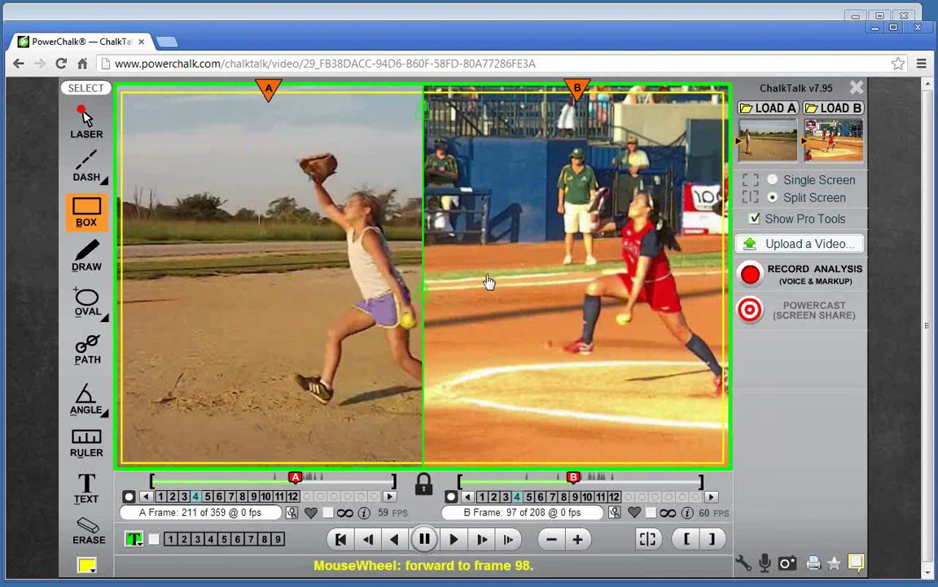
scroll(486, 281, "down", 10)
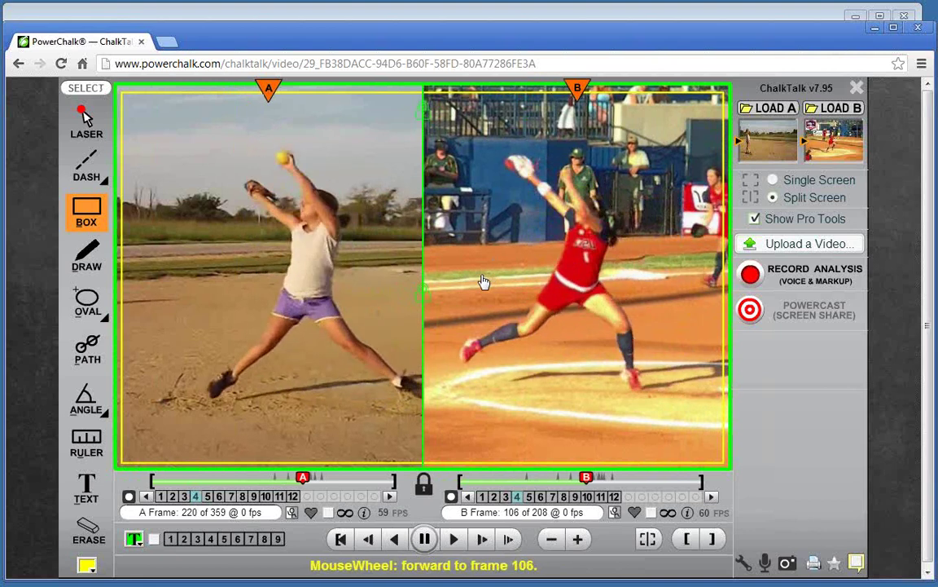
scroll(484, 282, "down", 8)
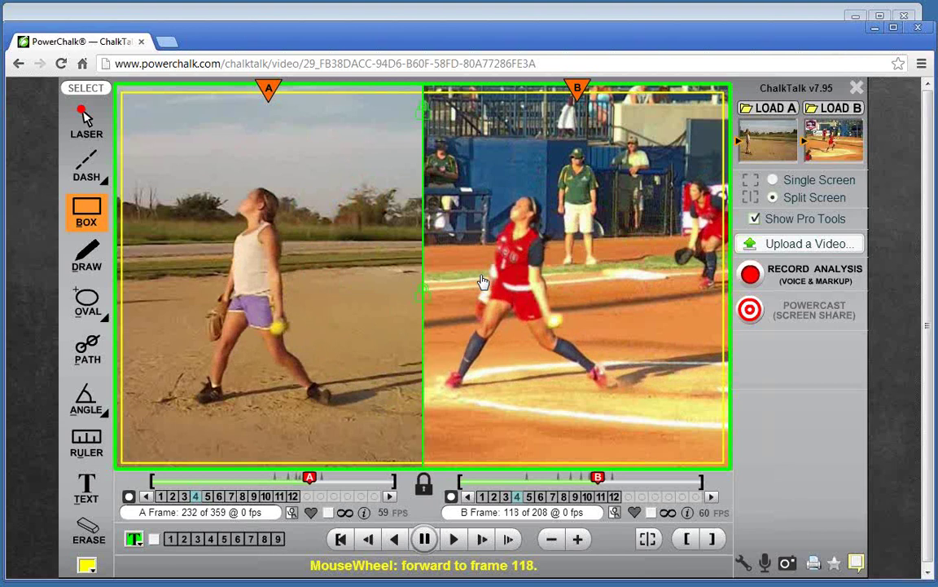
scroll(483, 281, "down", 3)
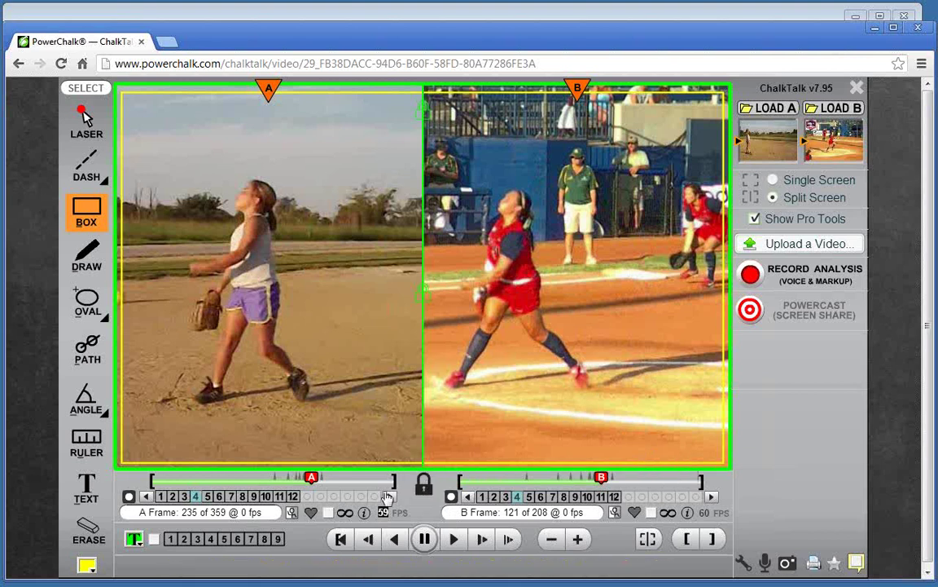
Step both locked videos through keyframes 5, 6 (StrideLand) and 7, stopping at keyframe 8
left_click(208, 496)
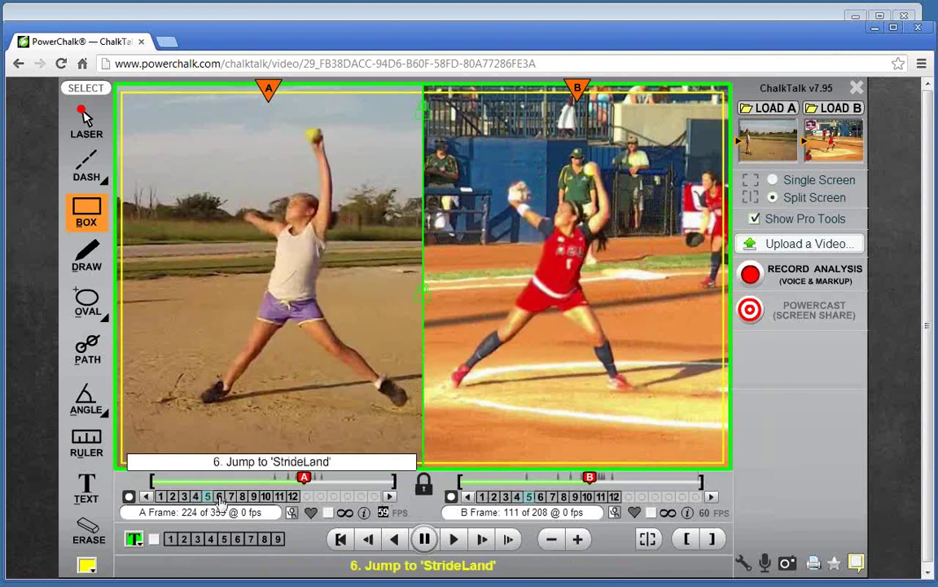
left_click(219, 497)
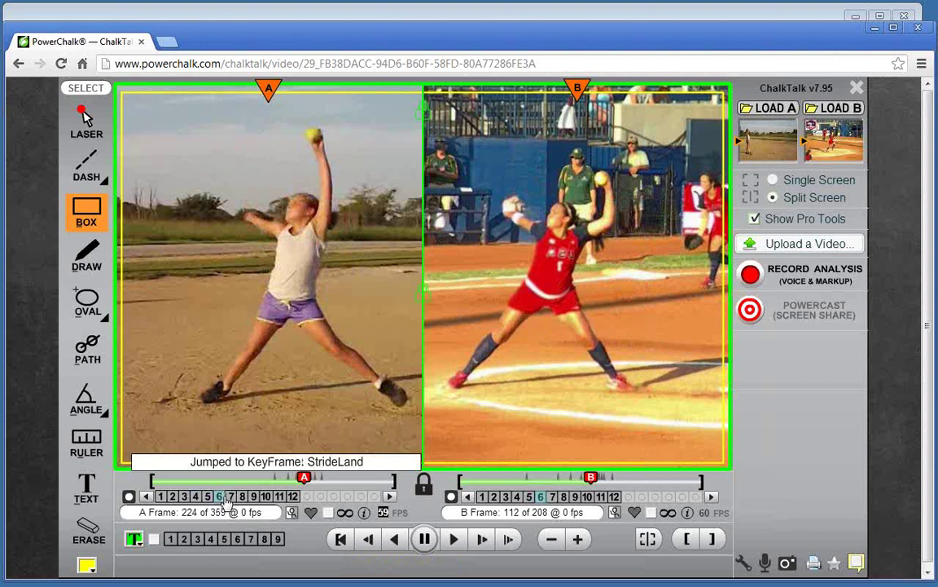
left_click(231, 497)
left_click(242, 497)
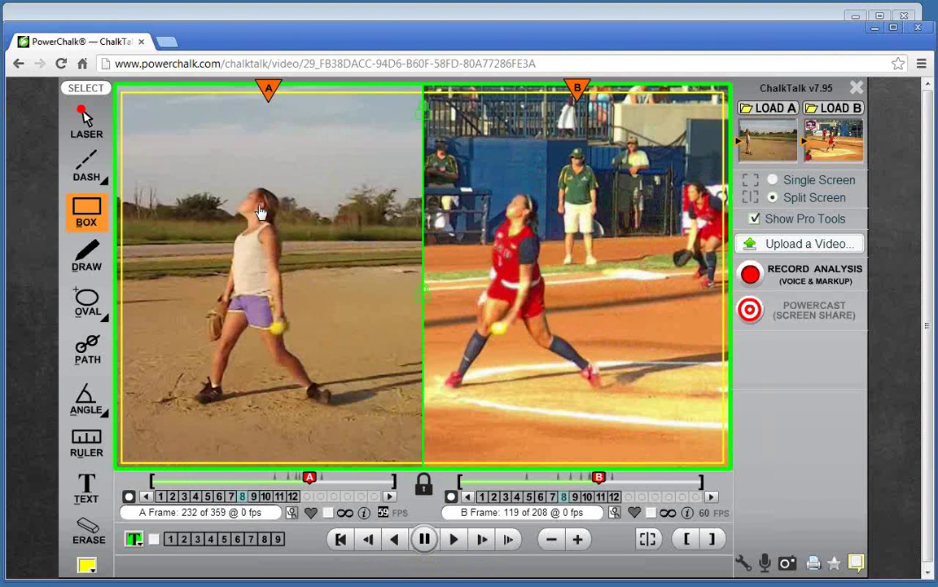
Draw a yellow box around each pitcher's head in videos A and B
left_click(87, 208)
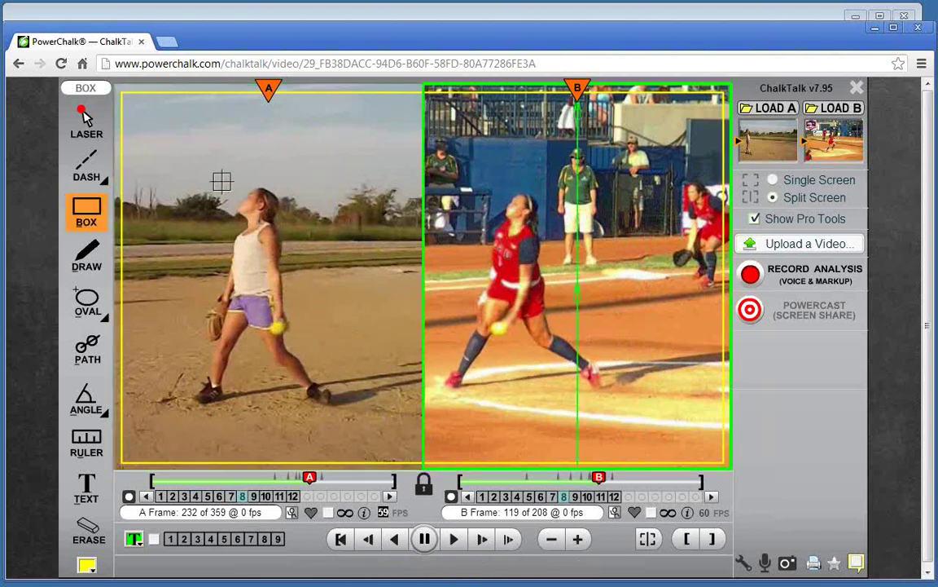
left_click_drag(220, 182, 290, 238)
left_click_drag(495, 180, 546, 235)
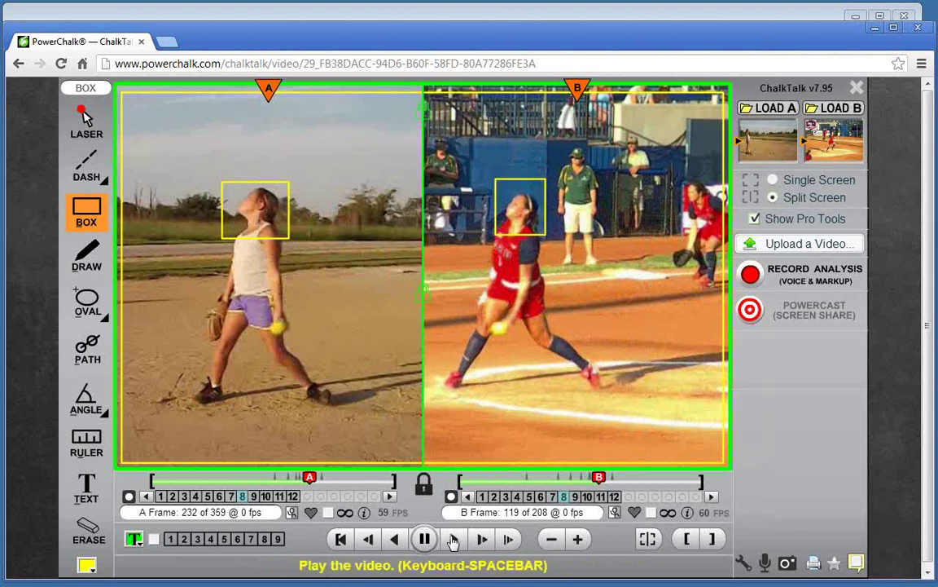
Play both locked videos in slow motion at 10 fps and 5 fps to compare head movement, pausing at frame 275 in A and 162 in B
left_click(481, 540)
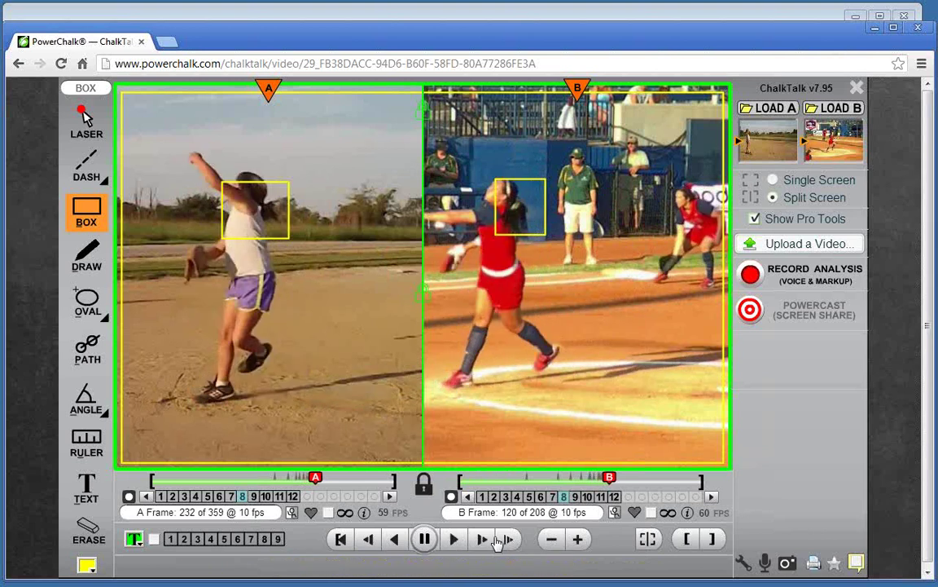
left_click(501, 540)
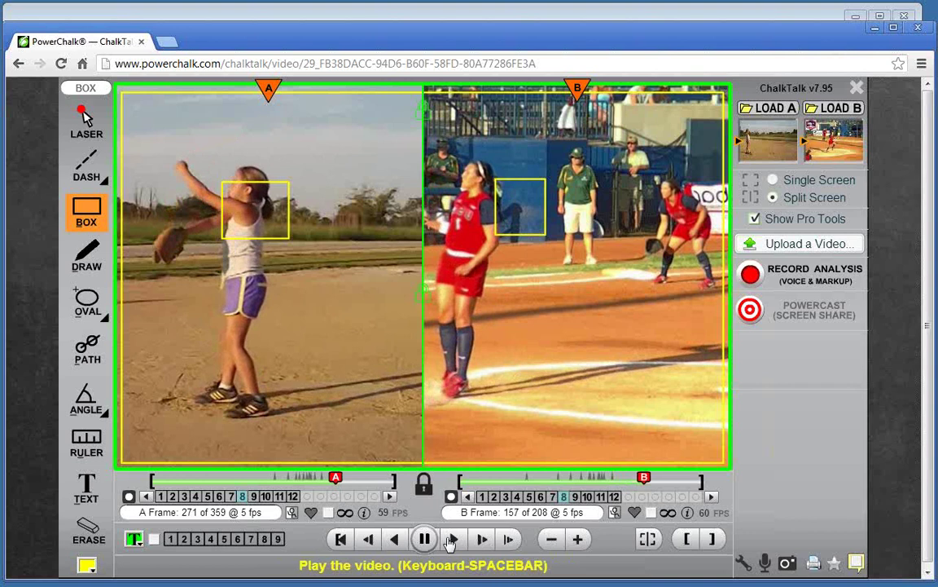
left_click(426, 541)
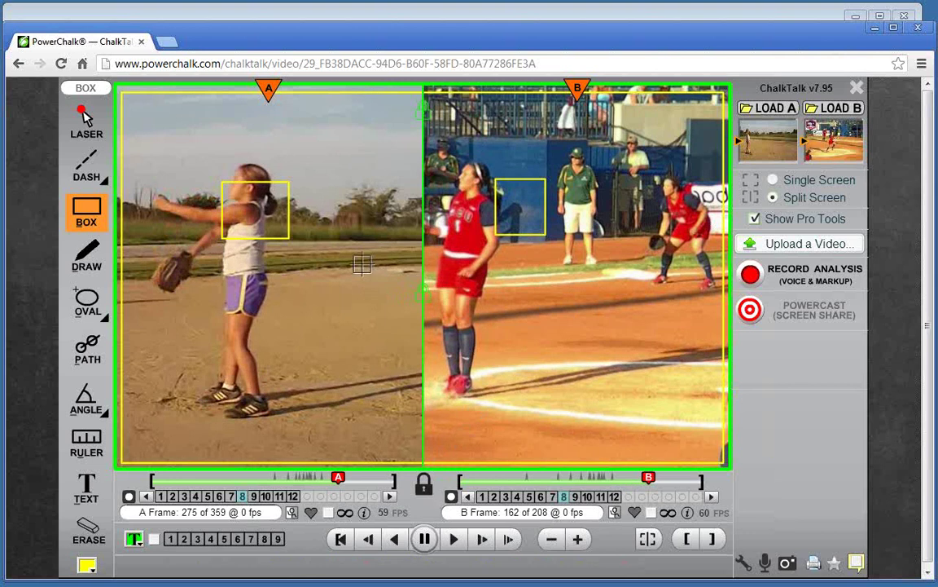
Erase all markups from both videos
left_click(88, 532)
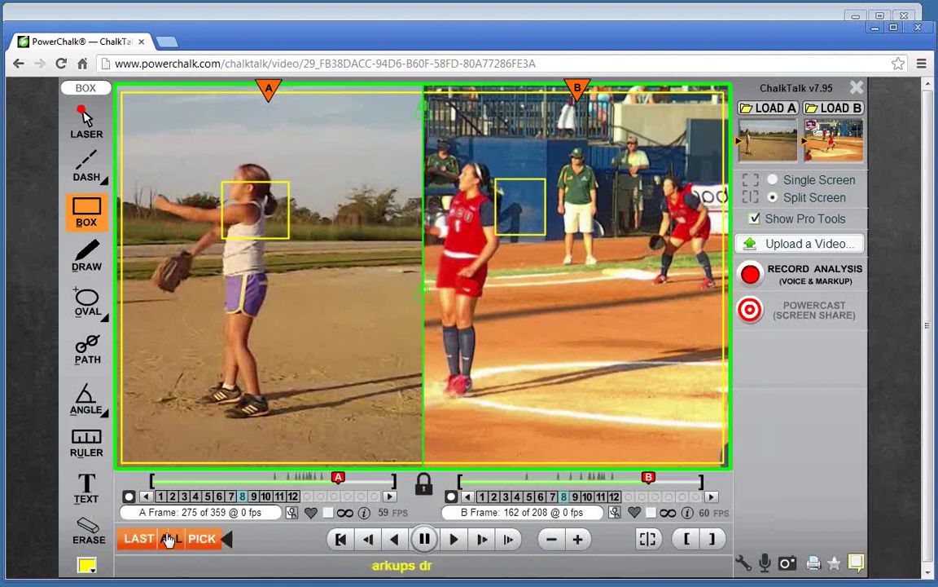
left_click(169, 540)
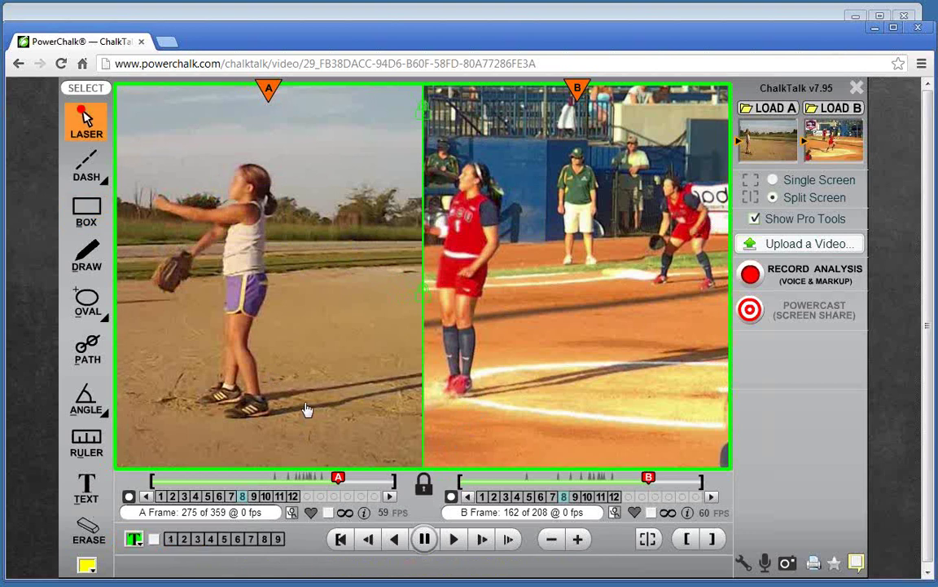
Advance the locked videos to frame 305 in A and 192 in B
scroll(306, 410, "up", 4)
scroll(305, 410, "down", 4)
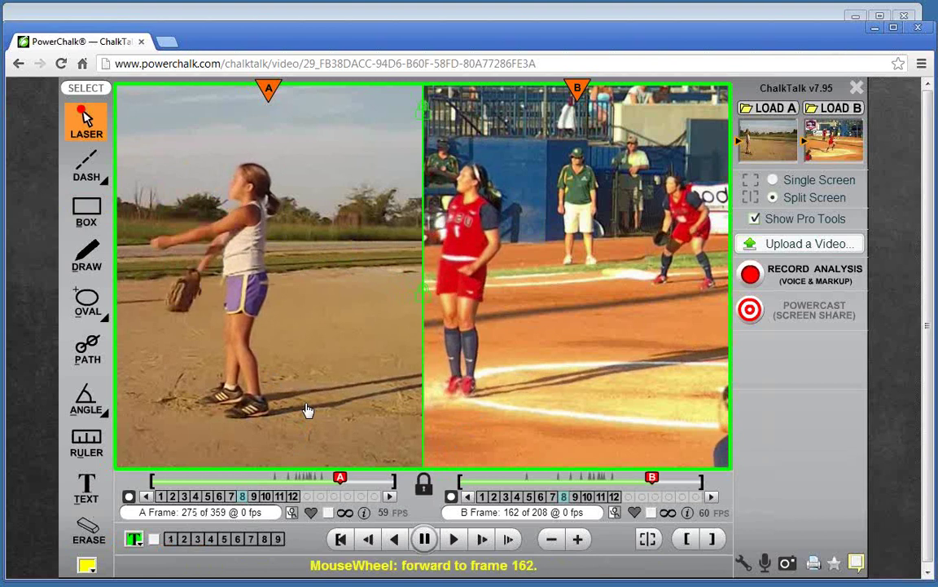
scroll(307, 409, "down", 11)
scroll(308, 410, "down", 17)
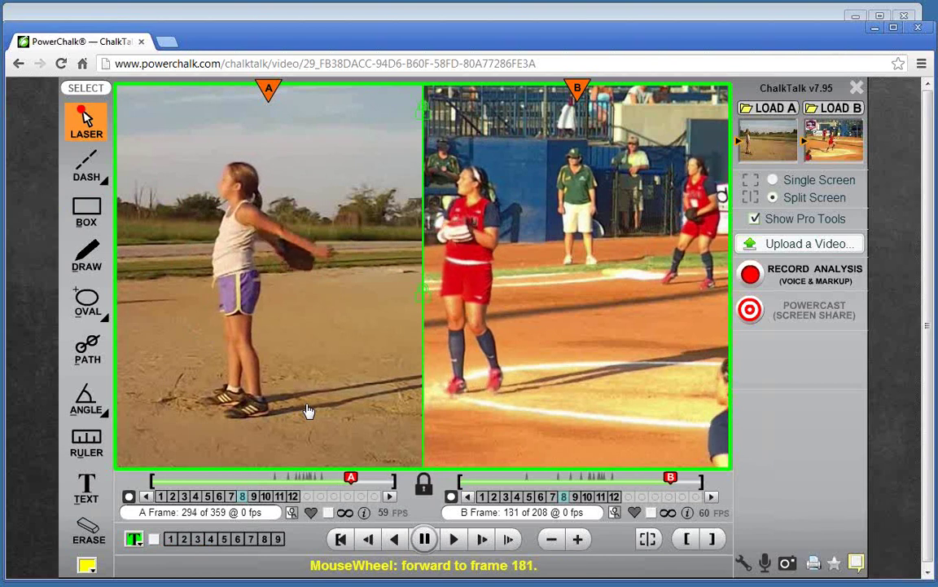
scroll(310, 416, "down", 5)
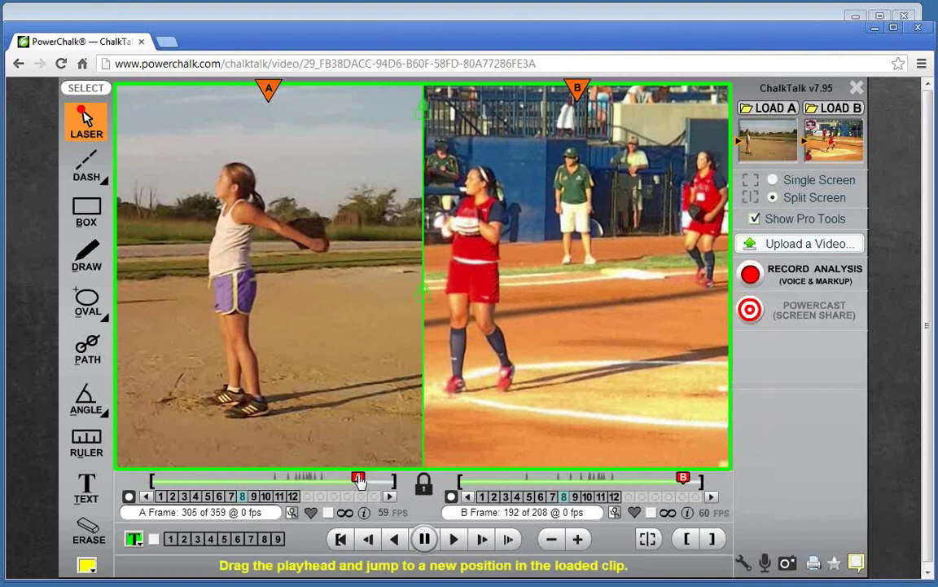
Move the locked videos back to frames 202 and 89, jump video A to frame 96 beyond the locked range, and select video B
left_click_drag(358, 479, 286, 480)
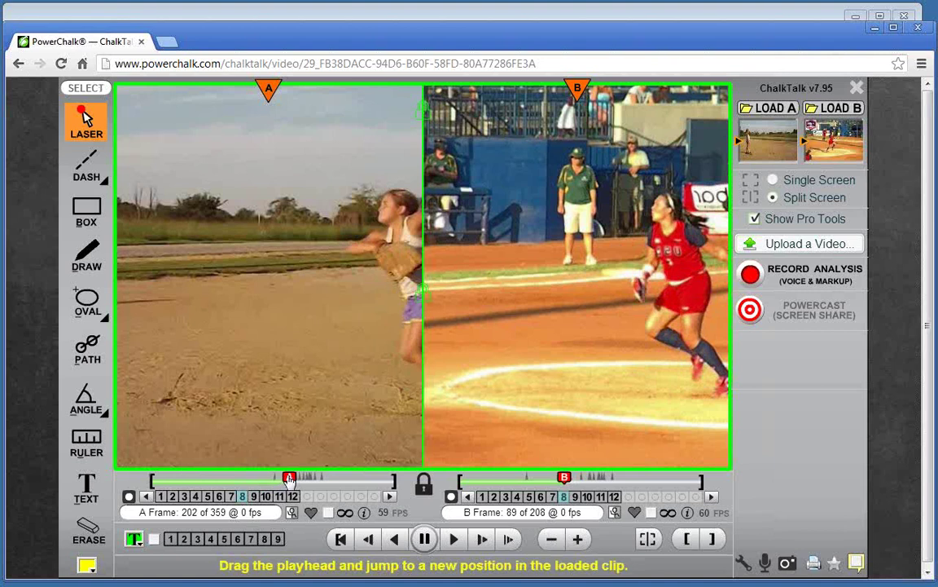
left_click(218, 484)
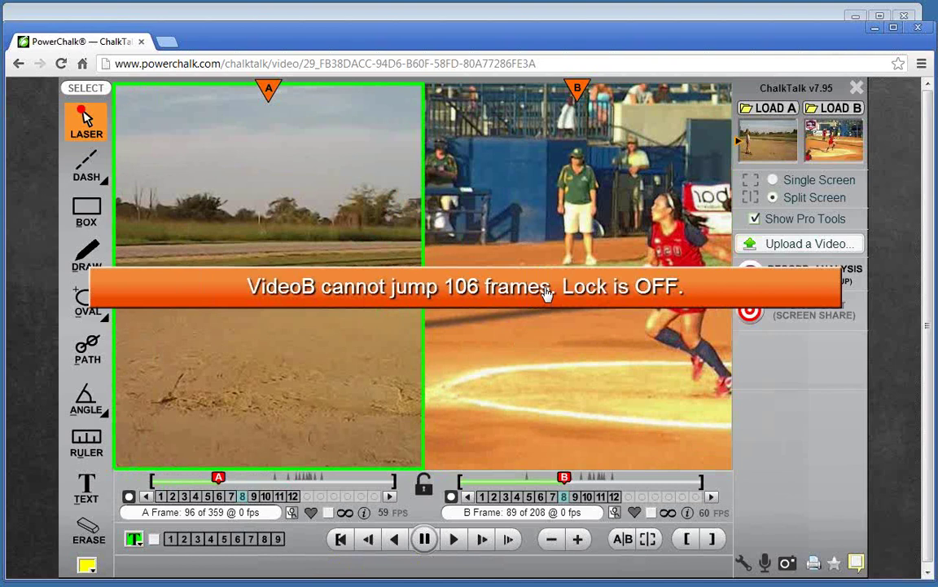
left_click(589, 369)
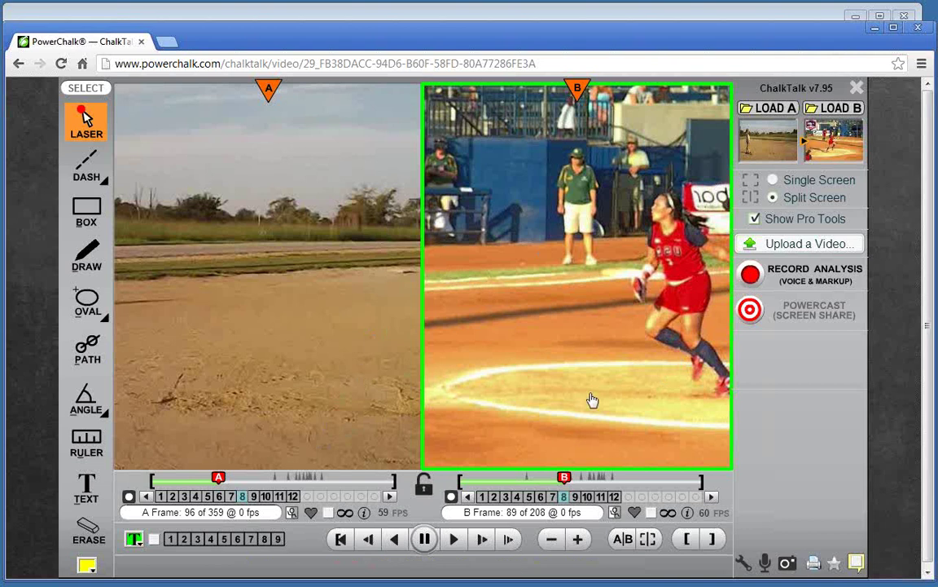
Open the PowerCast screen-sharing options to view the broadcast and watch choices, and cancel out of them
left_click(750, 312)
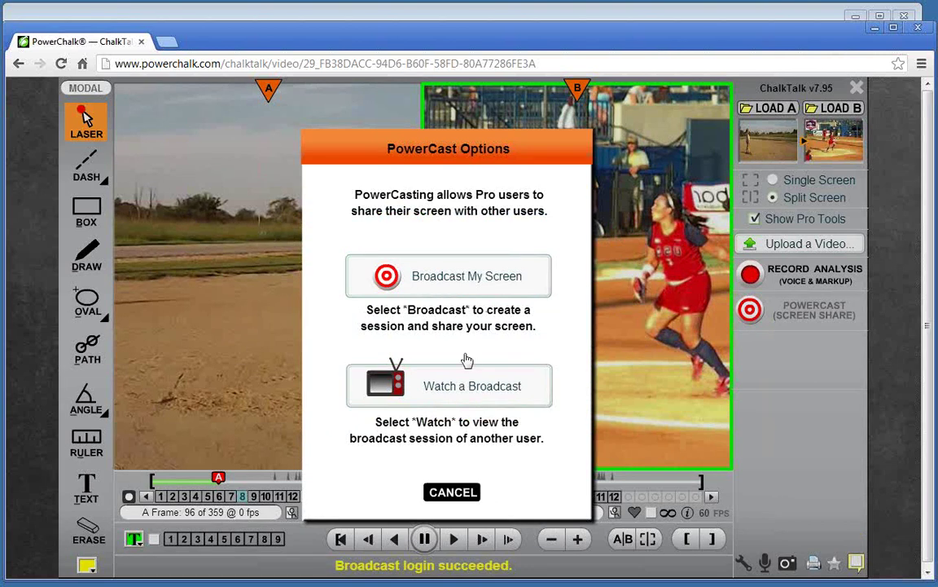
left_click(457, 492)
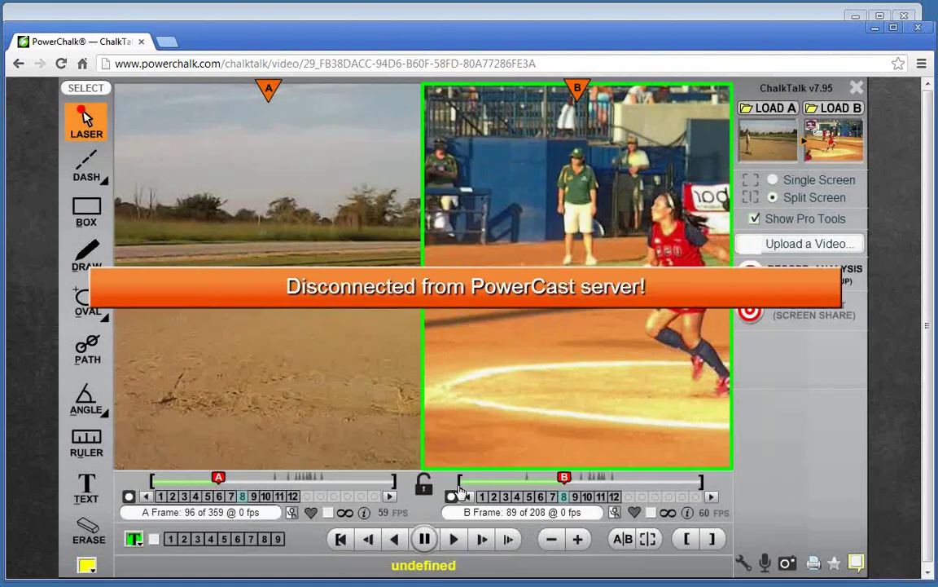